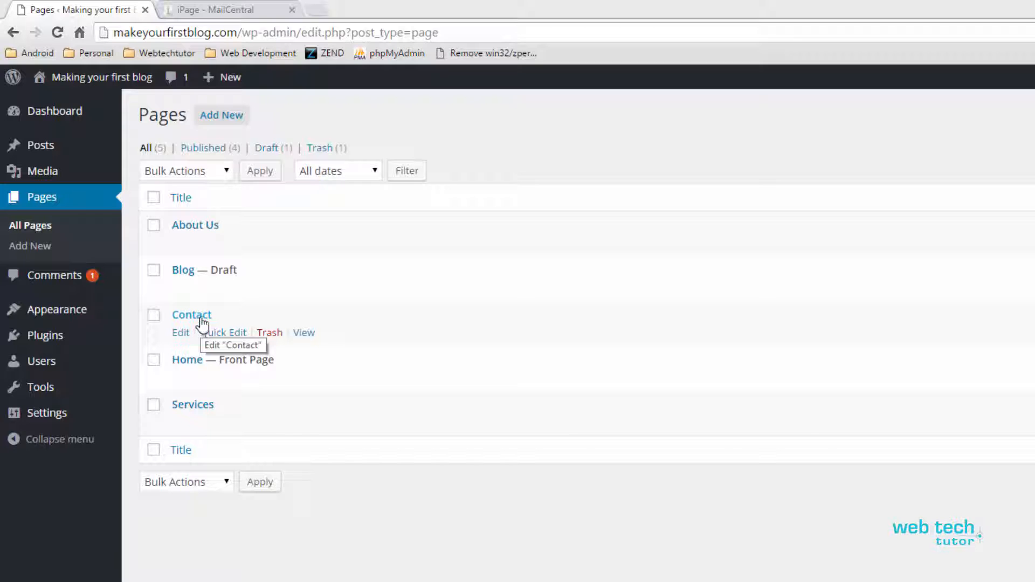
# Step: Open the Contact page in the editor and place the cursor below the Lorem ipsum paragraph
pyautogui.click(202, 321)
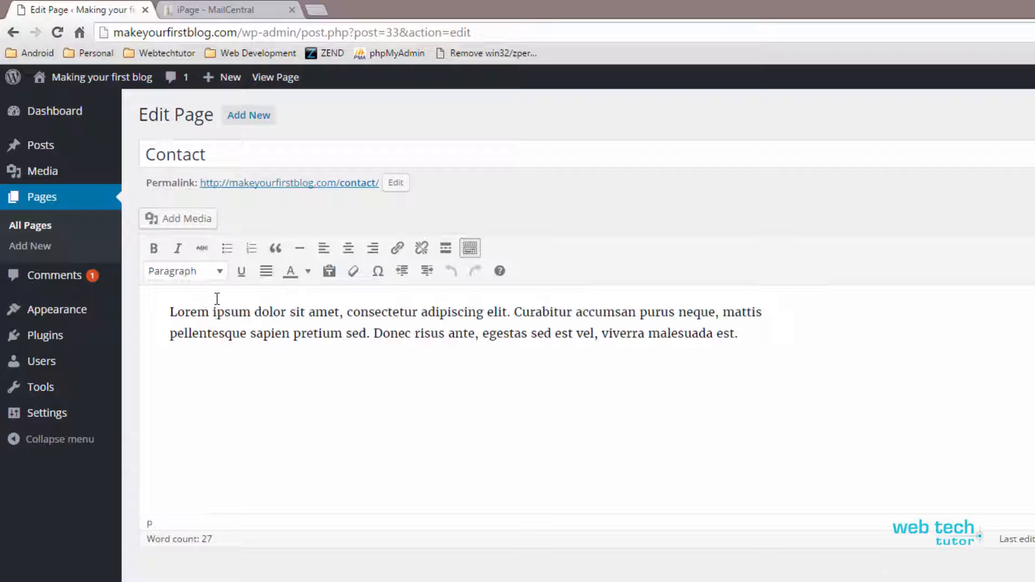
pyautogui.moveTo(747, 333); pyautogui.dragTo(159, 313)
pyautogui.click(201, 354)
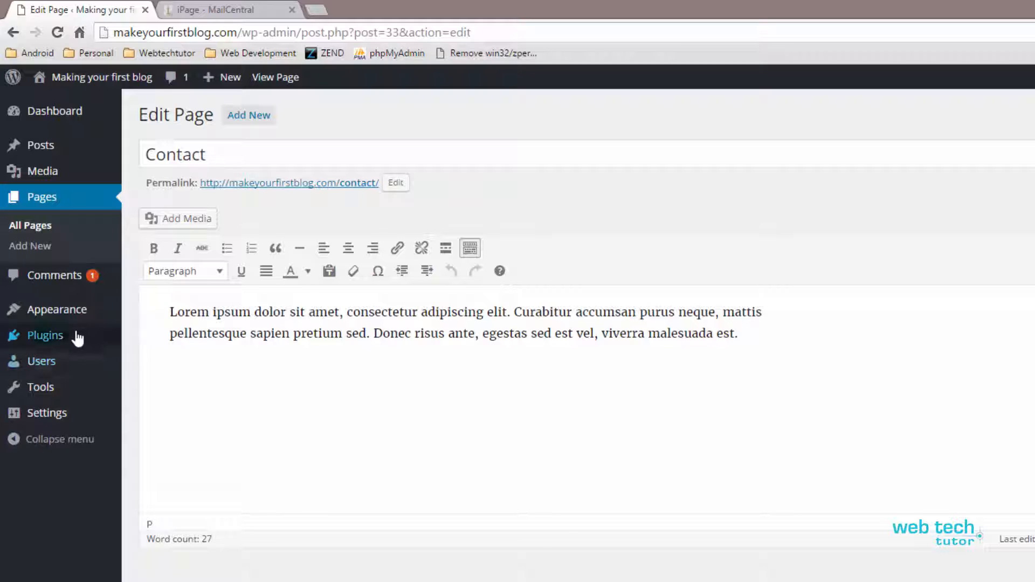
# Step: Open Plugins > Add New in a new browser tab and switch to it
pyautogui.moveTo(64, 345)
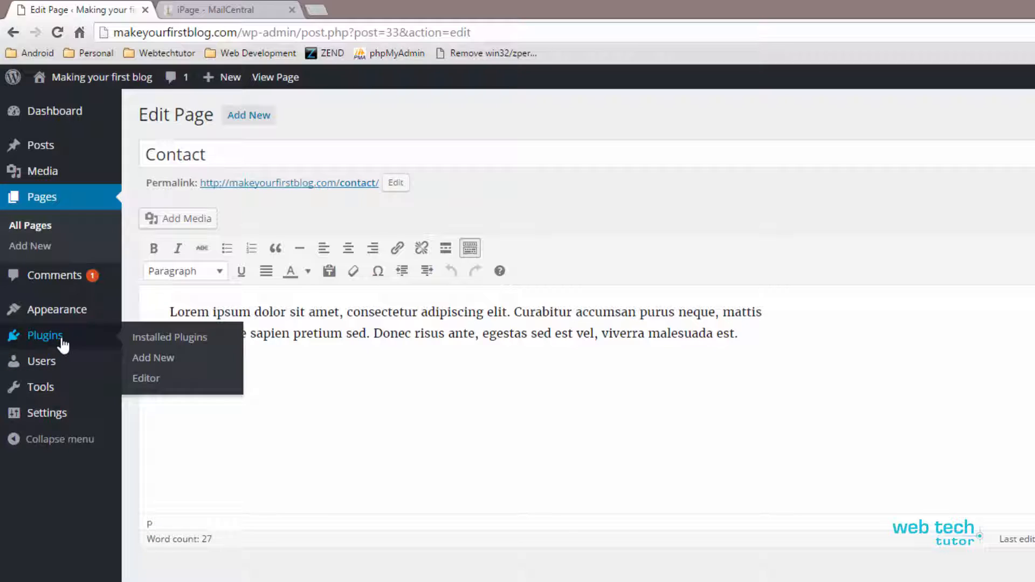
pyautogui.middleClick(164, 360)
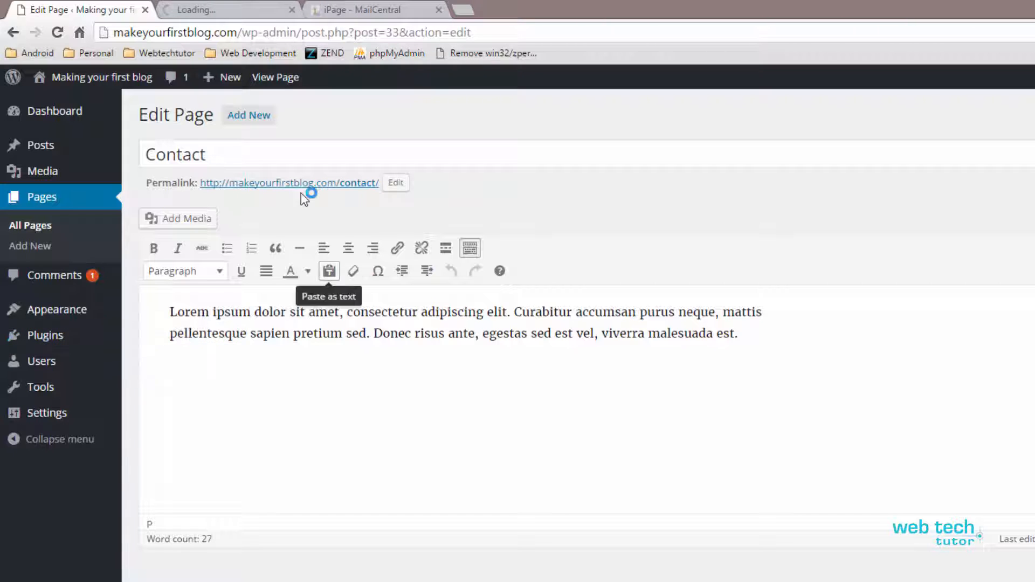
pyautogui.click(220, 12)
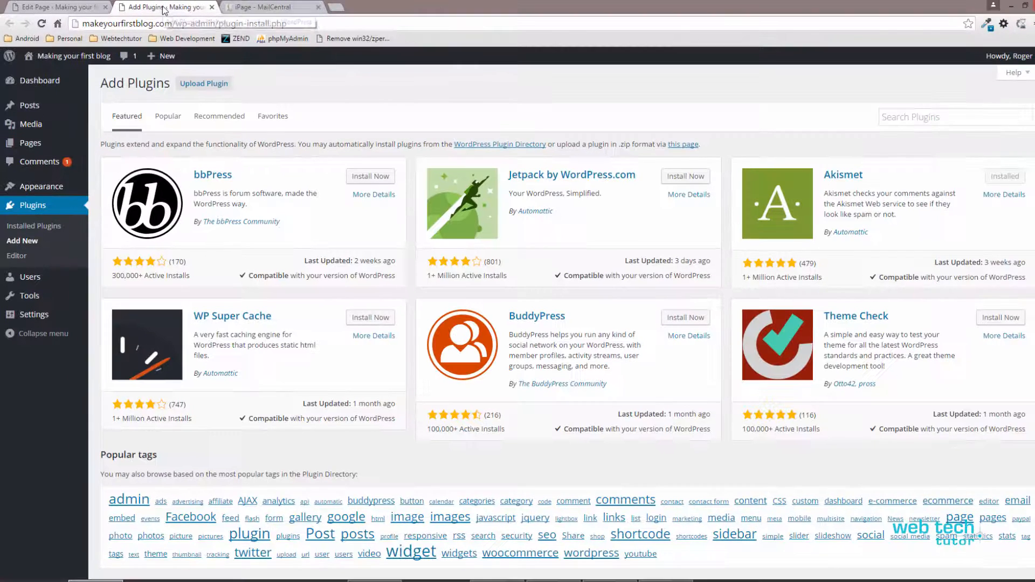
# Step: Search the plugin directory for 'contact form 7'
pyautogui.click(926, 117)
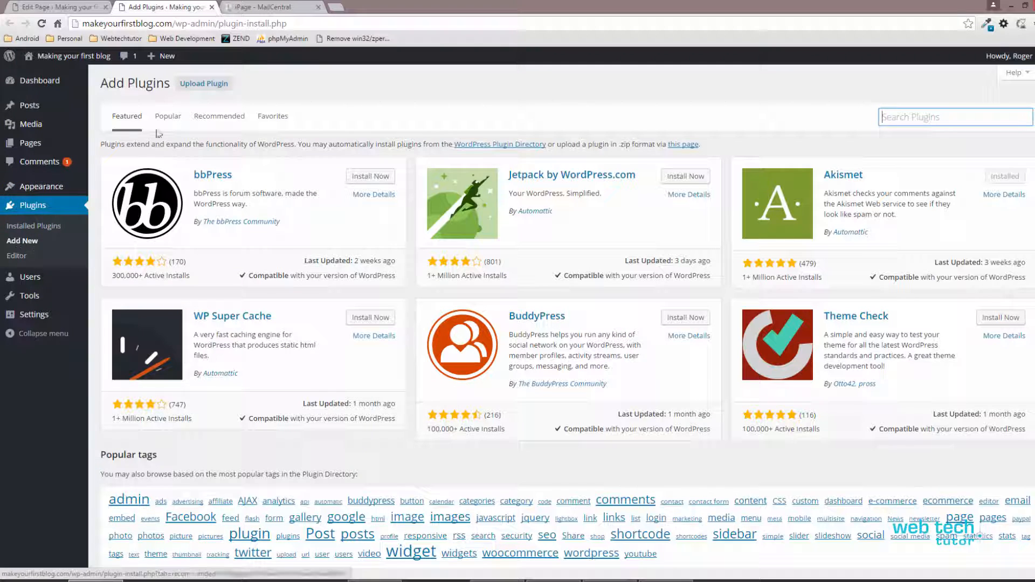
pyautogui.click(916, 117)
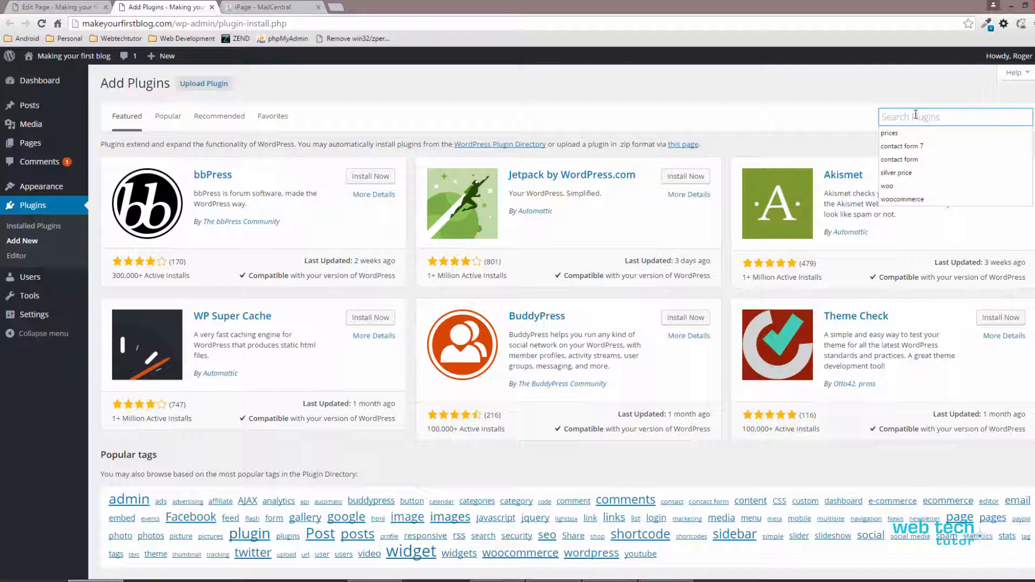
pyautogui.write('cont')
pyautogui.press('Down')
pyautogui.press('Down')
pyautogui.press('Return')
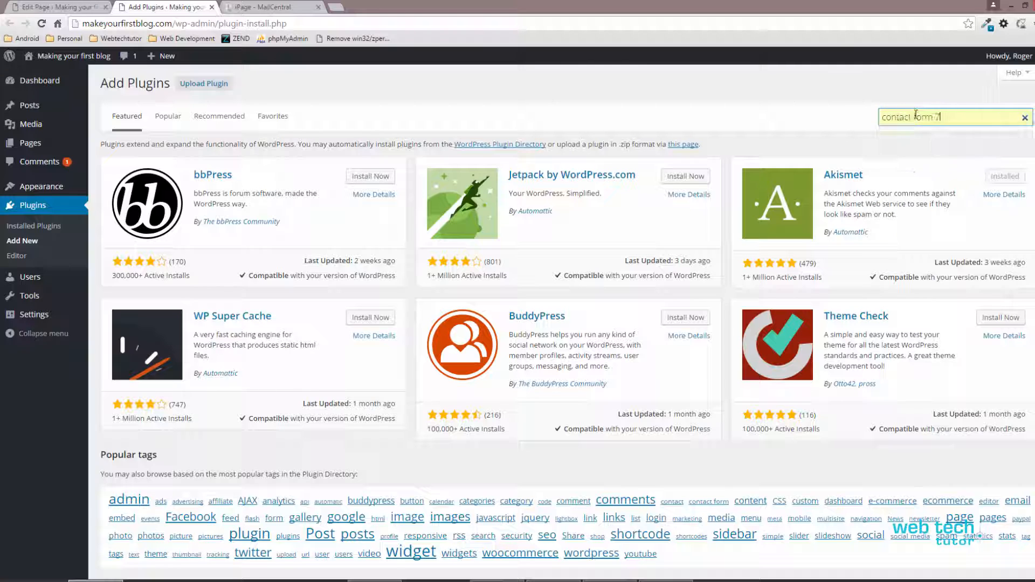
pyautogui.click(942, 113)
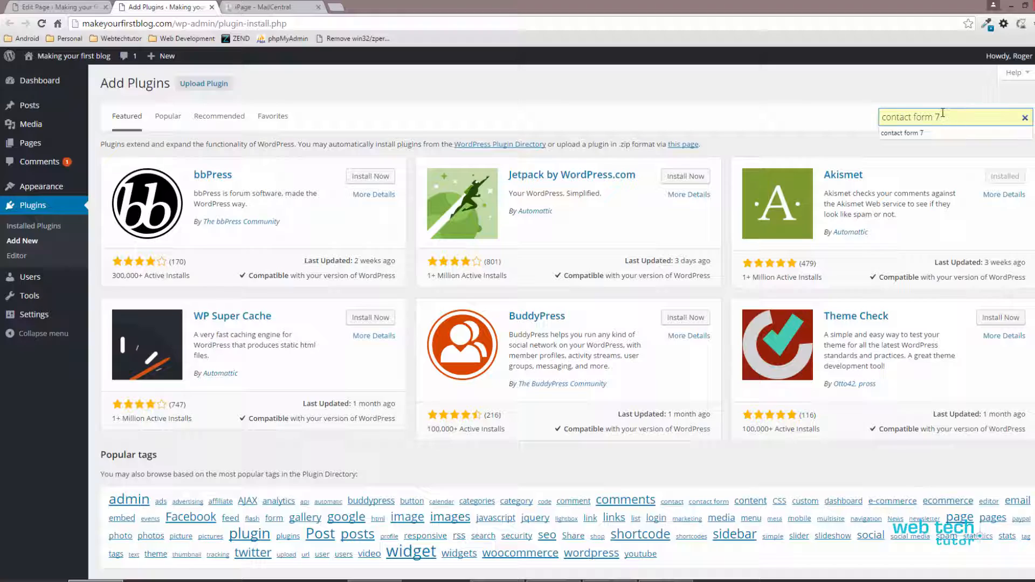
pyautogui.press('Return')
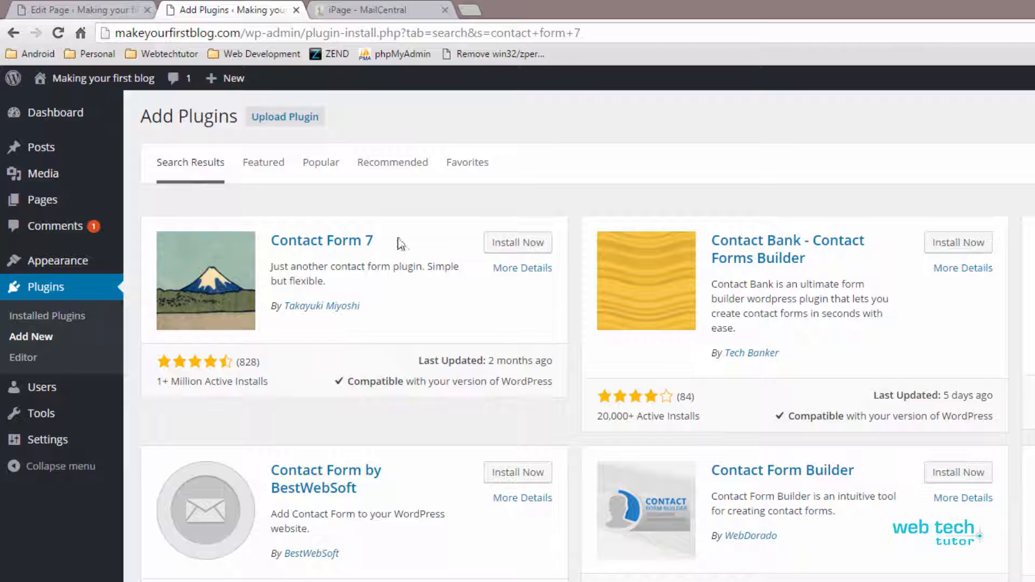
# Step: Install and activate the Contact Form 7 plugin
pyautogui.click(522, 251)
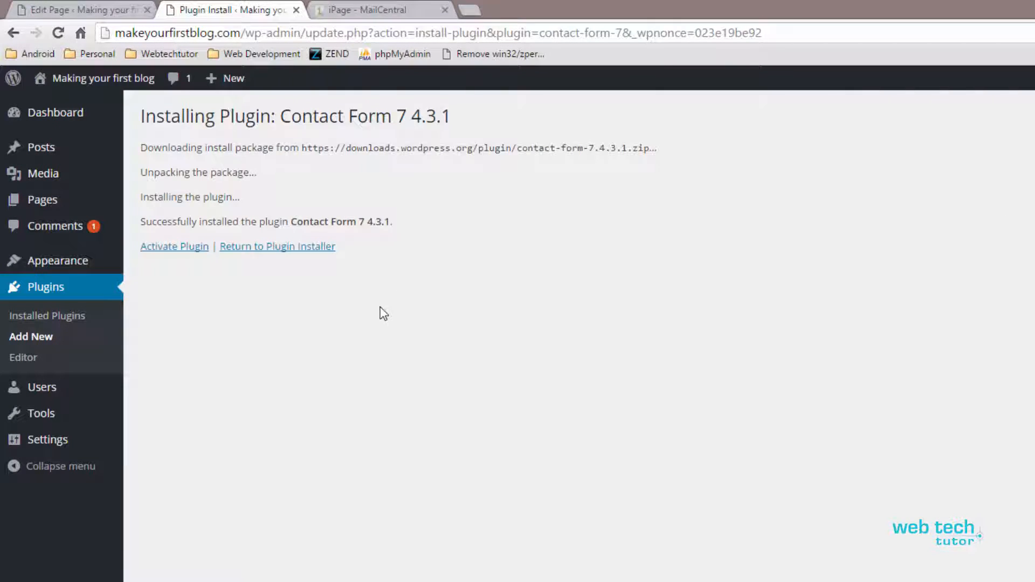
pyautogui.click(176, 250)
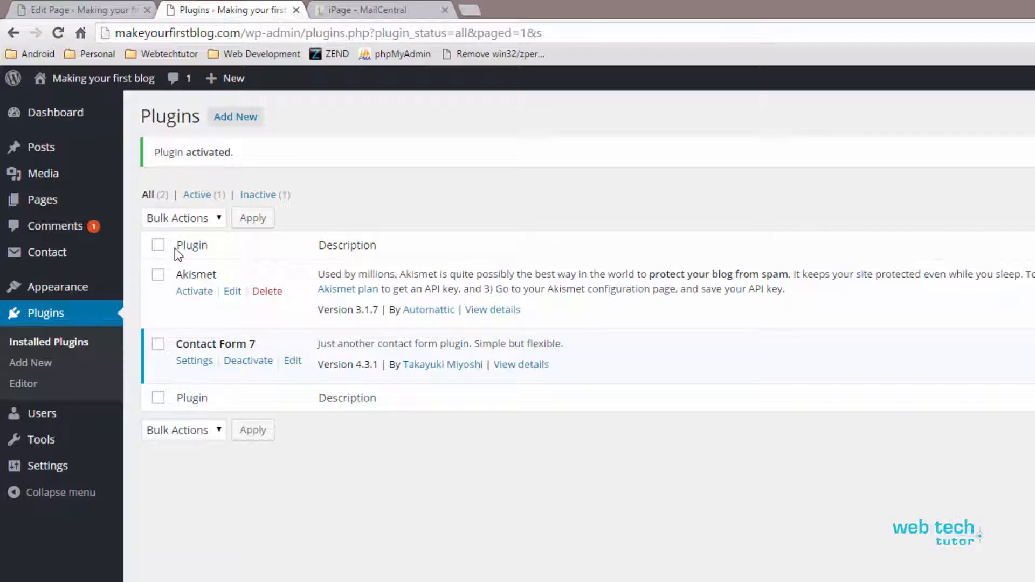
pyautogui.moveTo(176, 344); pyautogui.dragTo(259, 346)
# Step: Go to Contact > Contact Forms and open 'Contact form 1' for editing
pyautogui.click(381, 249)
pyautogui.moveTo(60, 256)
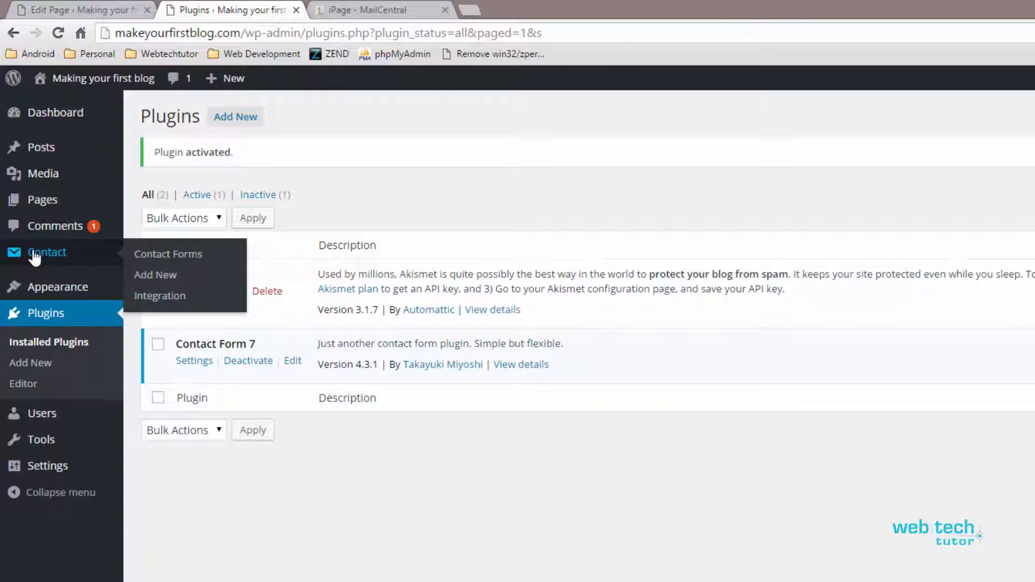
pyautogui.click(161, 277)
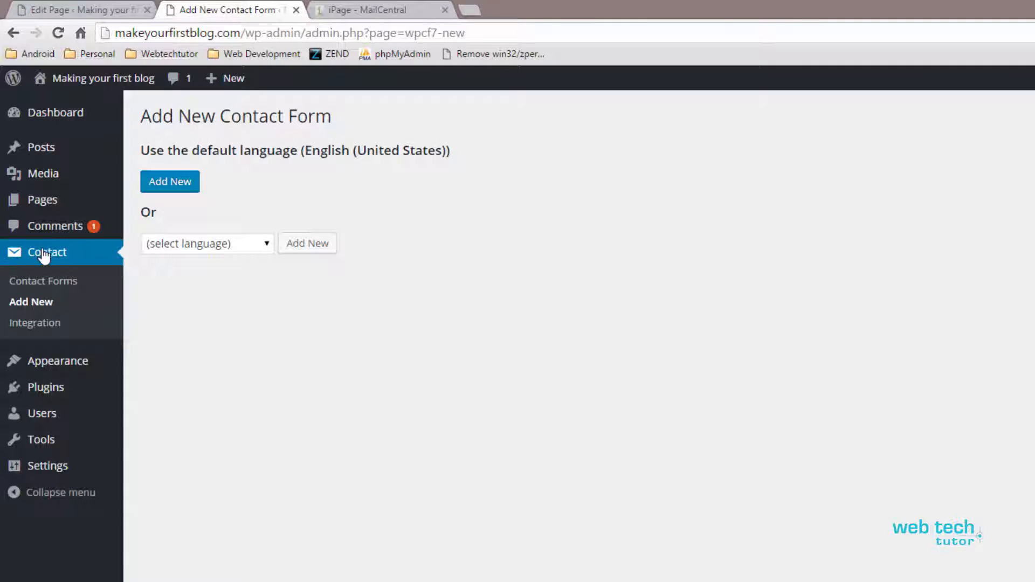
pyautogui.click(44, 257)
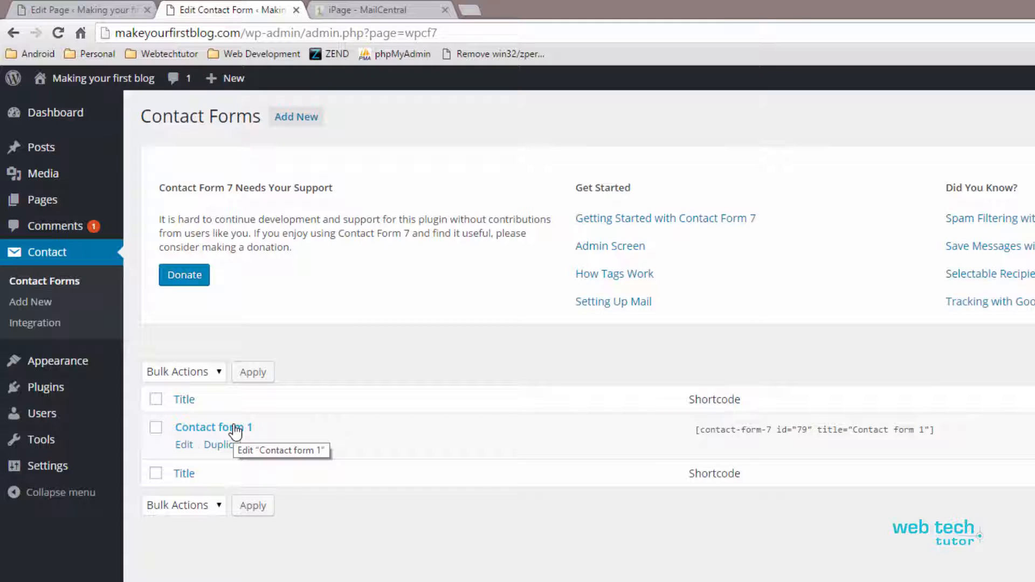
pyautogui.click(235, 429)
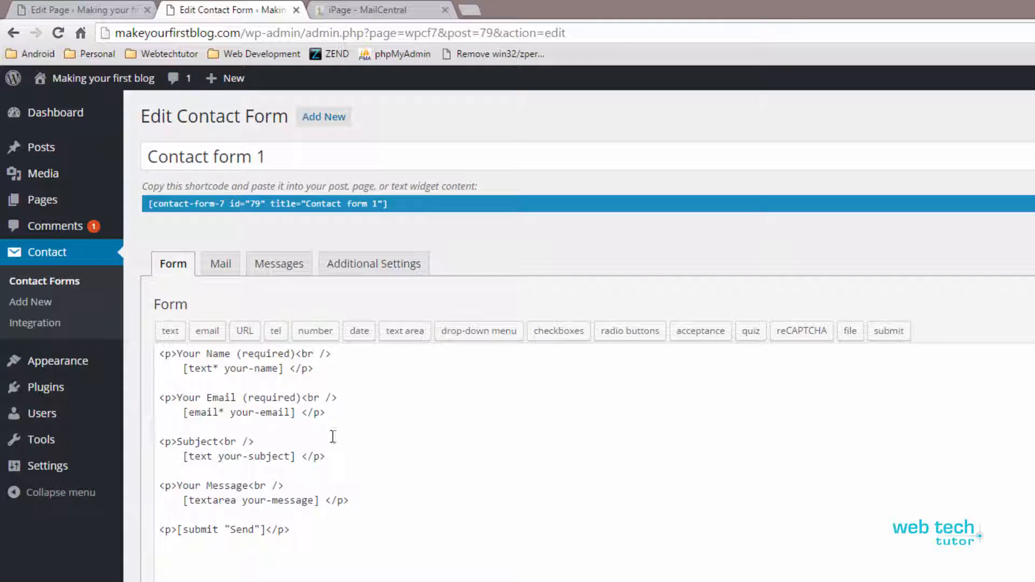
# Step: Copy the form's shortcode [contact-form-7 id="79" title="Contact form 1"]
pyautogui.moveTo(393, 200); pyautogui.dragTo(184, 202)
pyautogui.rightClick(182, 202)
pyautogui.click(221, 215)
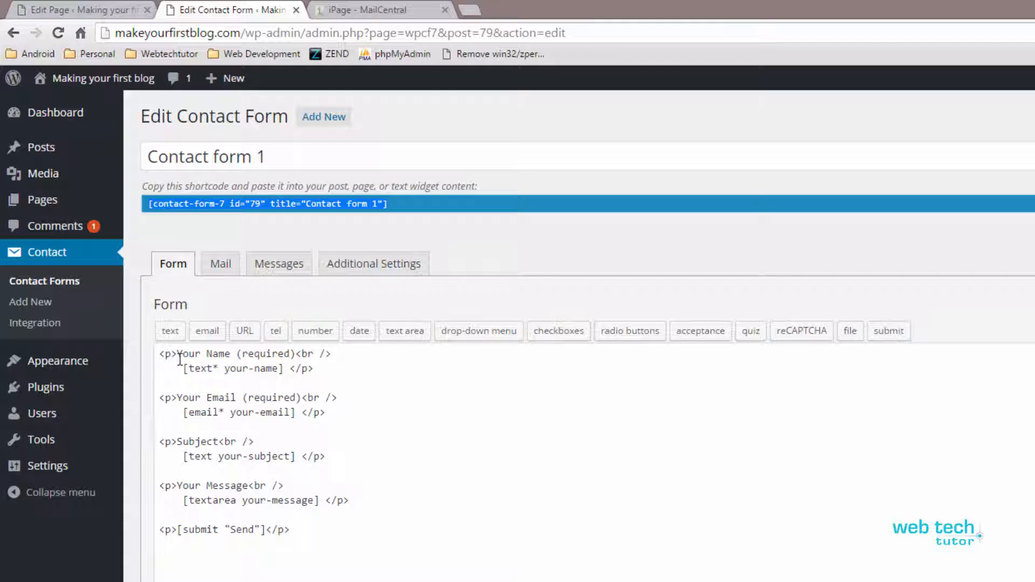
# Step: Review the Your Name, email and Your Message labels, then return to the page editor
pyautogui.moveTo(178, 354); pyautogui.dragTo(295, 353)
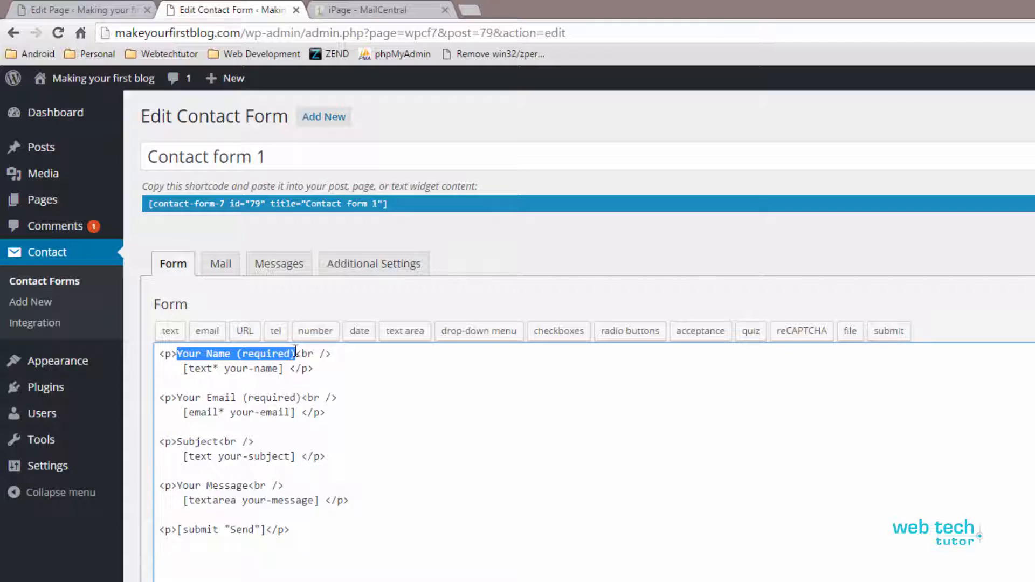
pyautogui.click(217, 400)
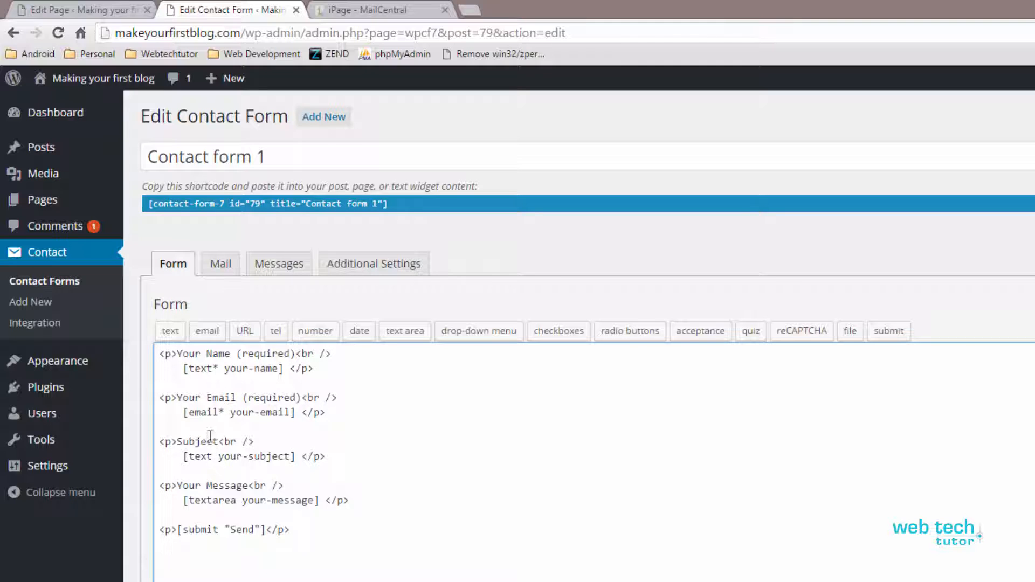
pyautogui.click(212, 485)
pyautogui.click(134, 9)
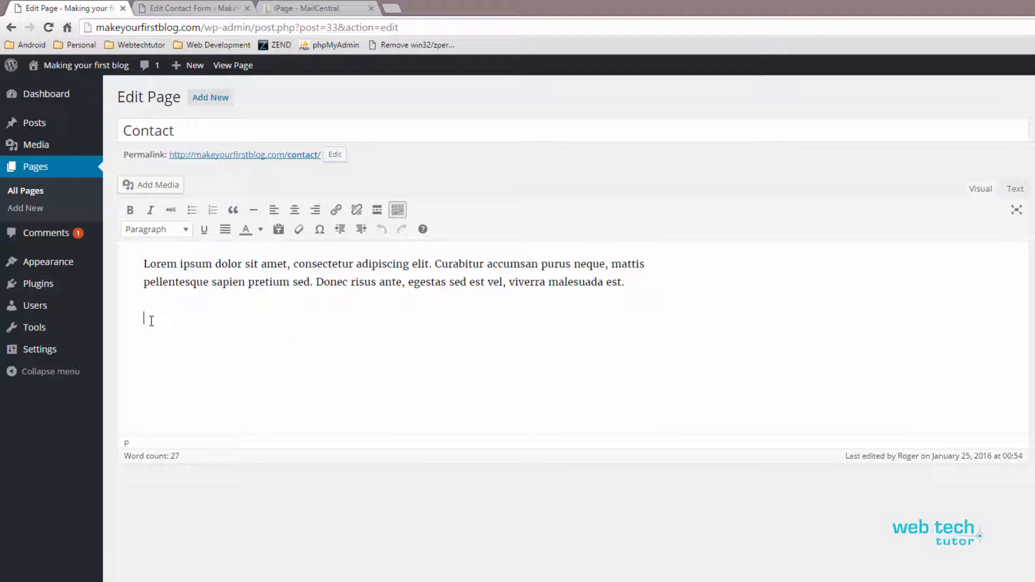
# Step: Paste the contact-form-7 shortcode into the Contact page and check the form on the live page
pyautogui.rightClick(151, 321)
pyautogui.click(183, 397)
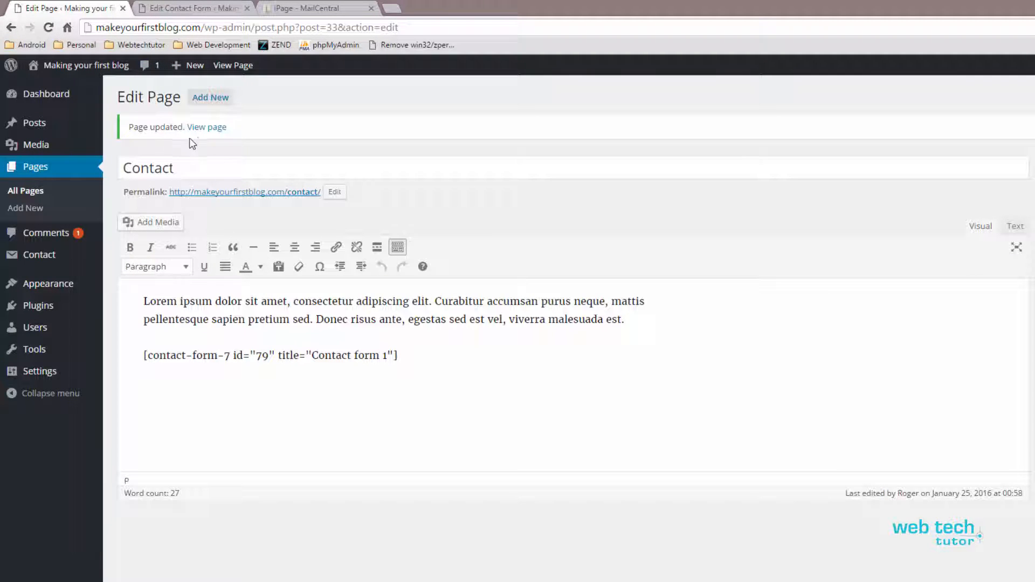
pyautogui.middleClick(214, 132)
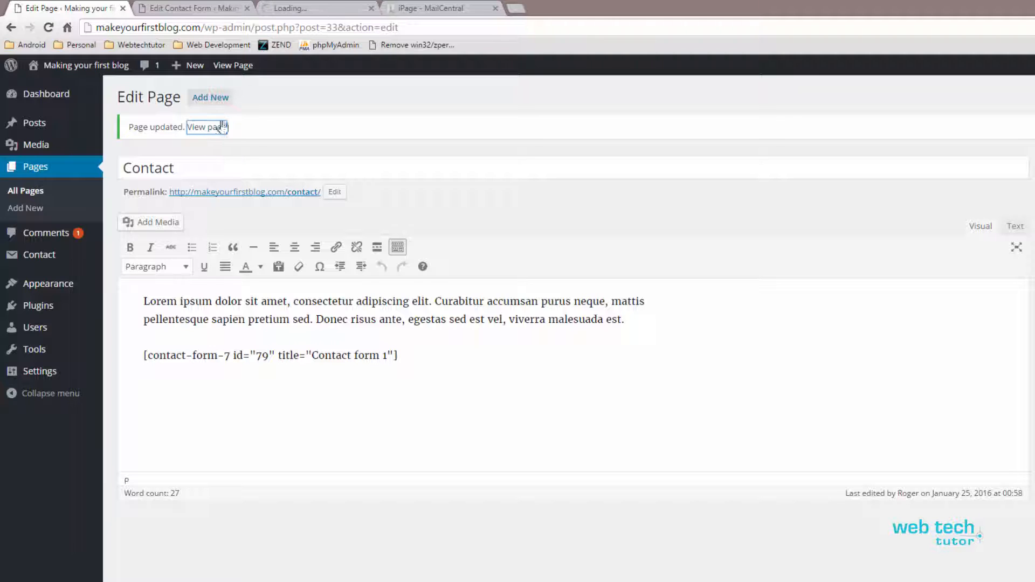
pyautogui.click(318, 8)
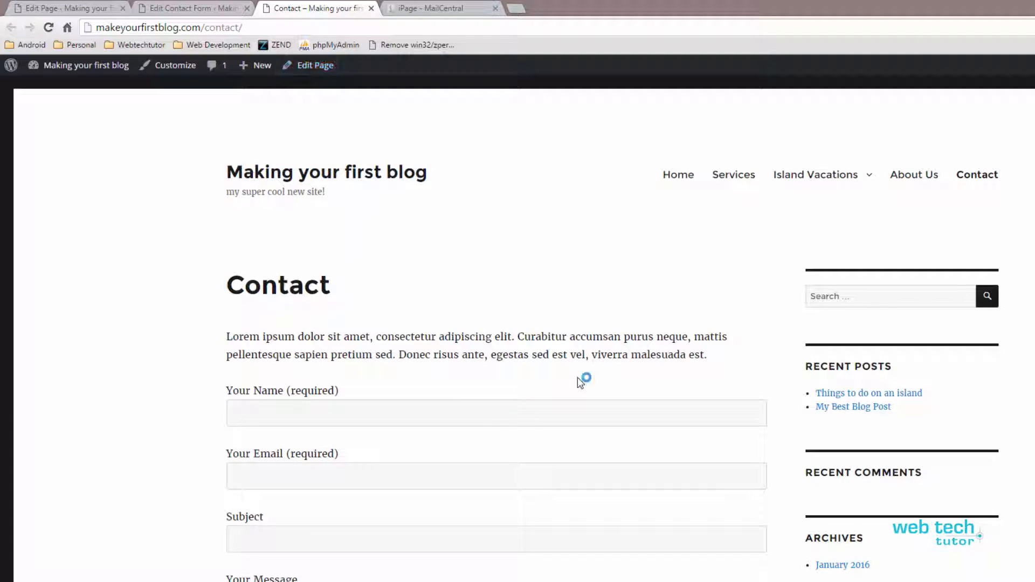
pyautogui.scroll(-6, 591, 363)
pyautogui.scroll(2, 592, 363)
pyautogui.scroll(1, 592, 363)
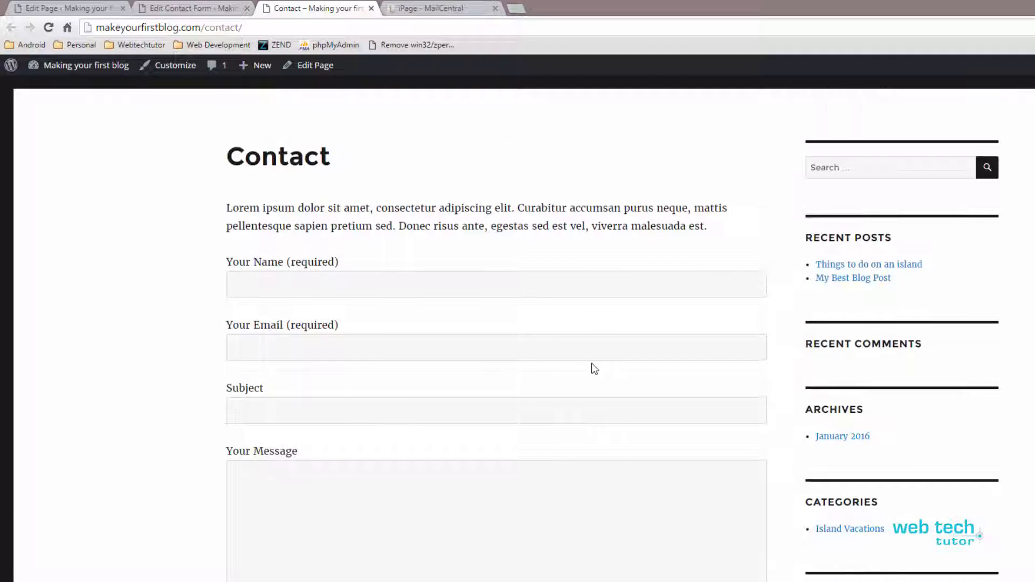
pyautogui.click(89, 8)
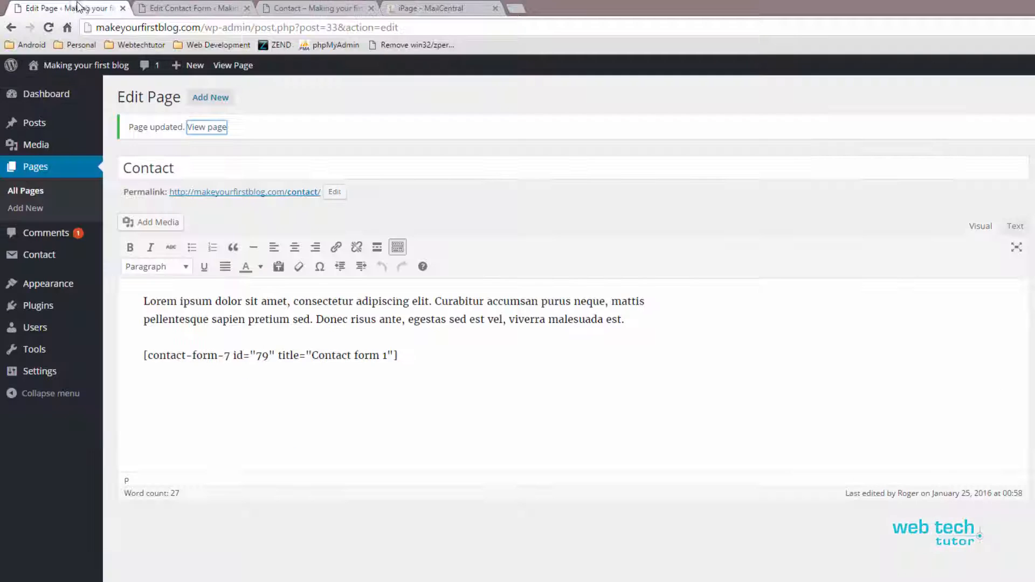
# Step: Set Contact form 1's Mail recipient to the site's info address
pyautogui.click(164, 8)
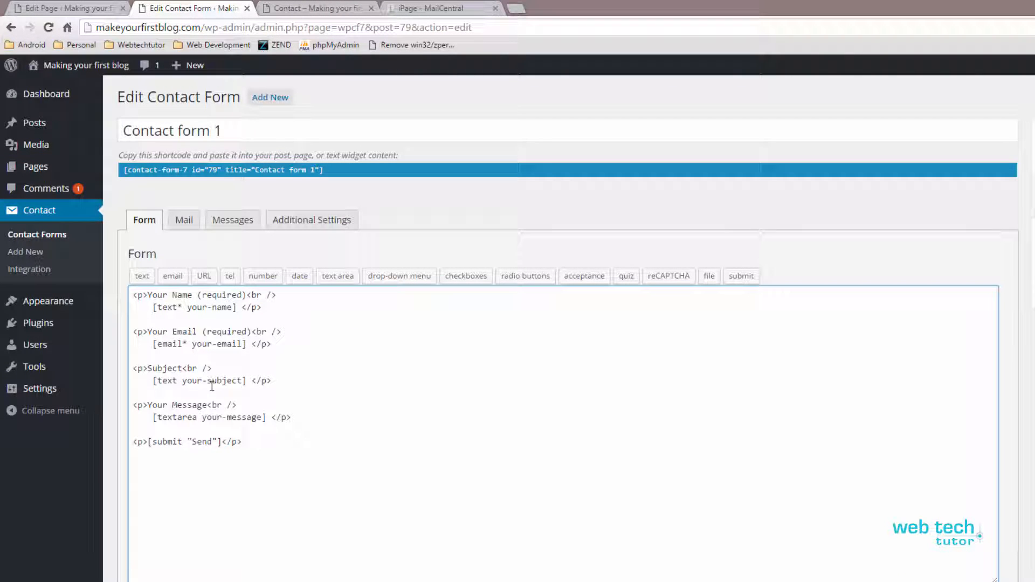
pyautogui.click(183, 221)
pyautogui.click(278, 327)
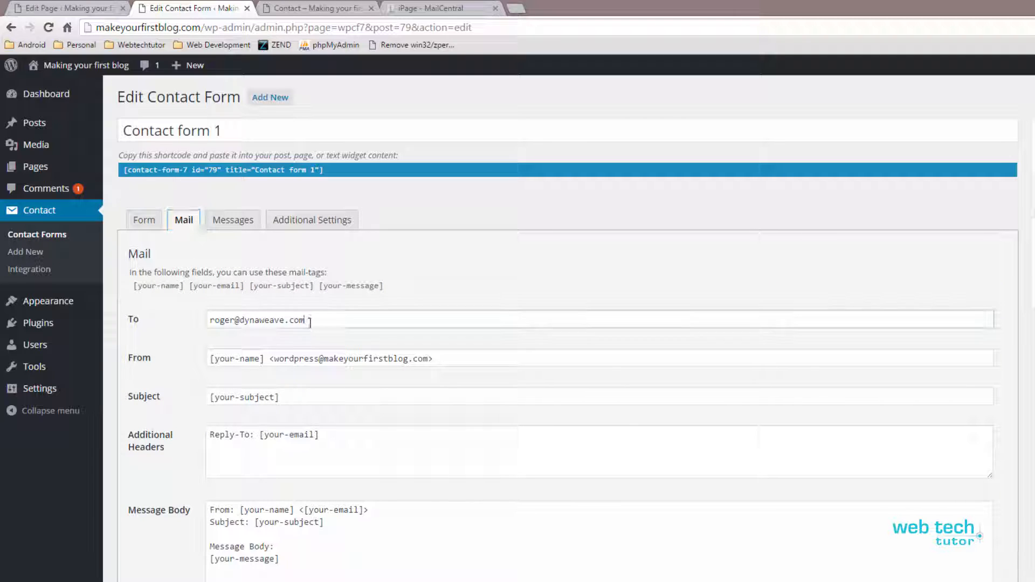
pyautogui.hotkey('ctrl', 'a')
pyautogui.moveTo(54, 326)
pyautogui.press('BackSpace')
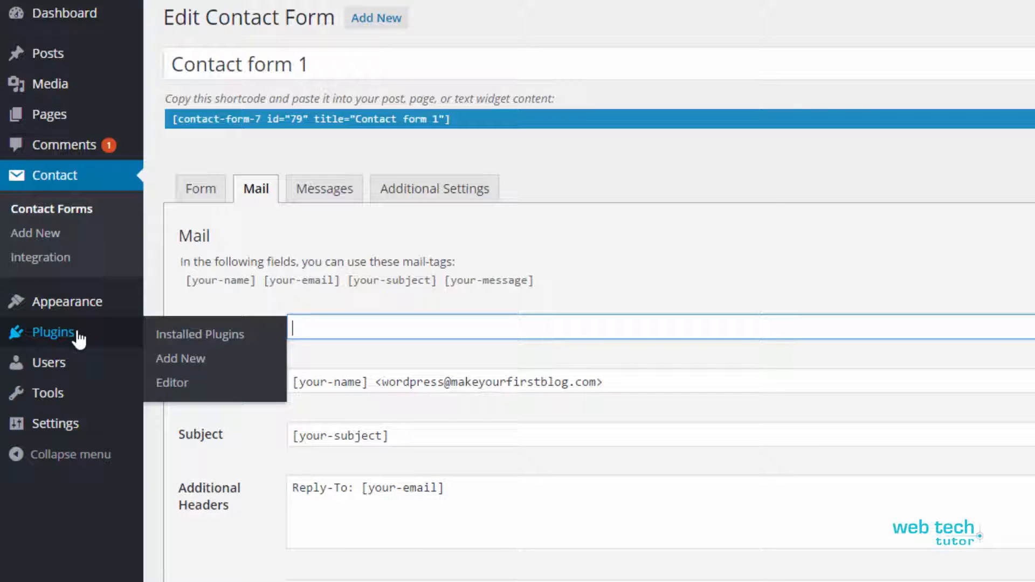
pyautogui.write('info')
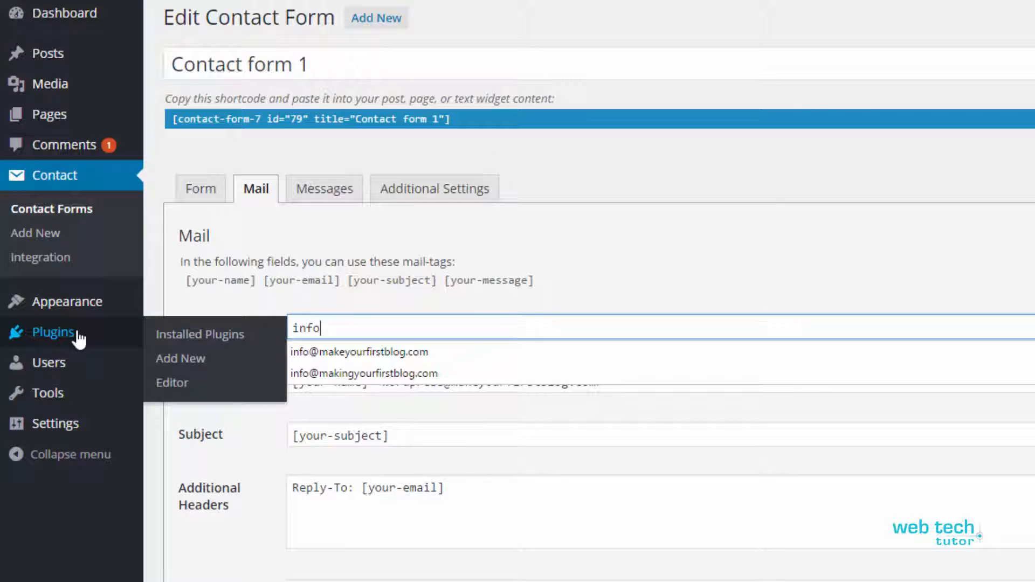
pyautogui.press('Down')
pyautogui.press('Down')
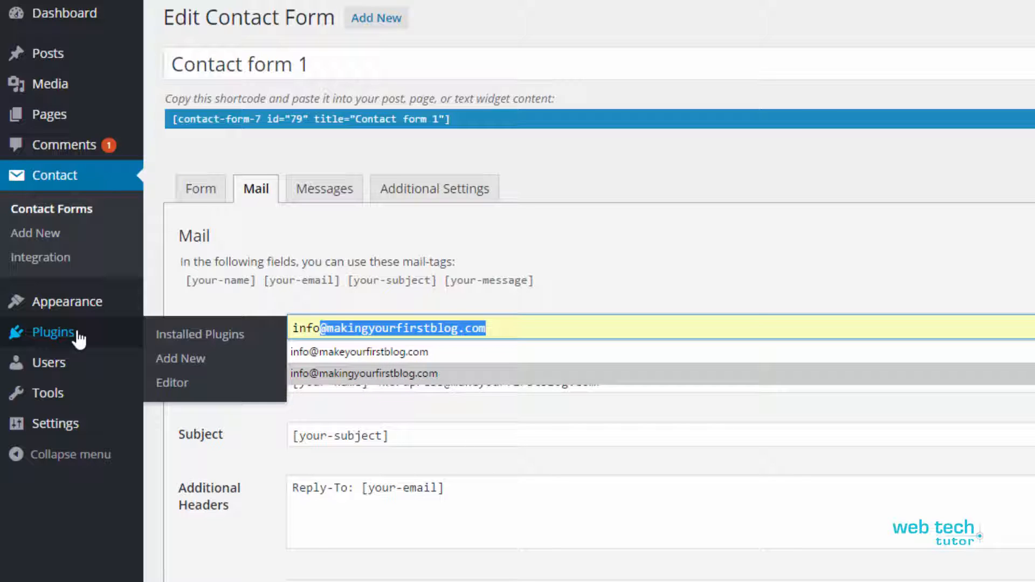
pyautogui.press('Return')
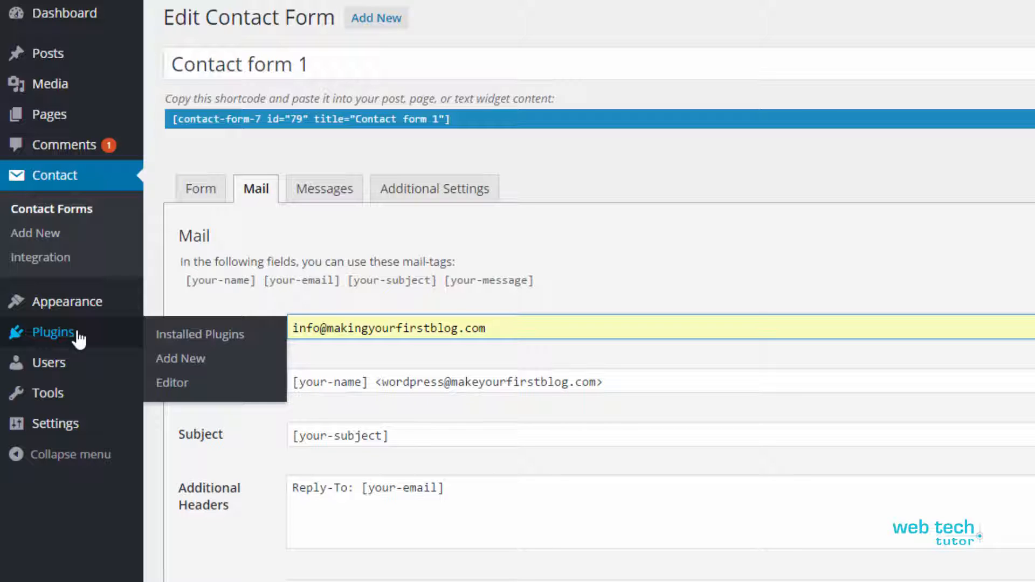
# Step: Replace the old sender address in the From field with the copied info address
pyautogui.click(492, 381)
pyautogui.moveTo(293, 328); pyautogui.dragTo(521, 325)
pyautogui.moveTo(383, 382); pyautogui.dragTo(596, 382)
pyautogui.hotkey('ctrl', 'v')
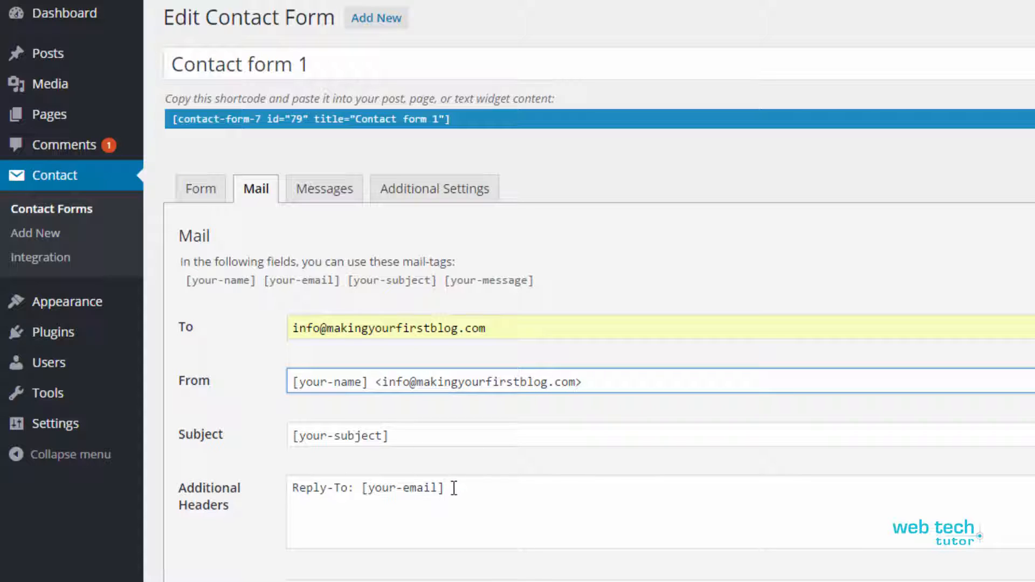
# Step: Review the subject, Reply-To, [your-message] and footer lines of the mail template, then save
pyautogui.scroll(-2, 451, 485)
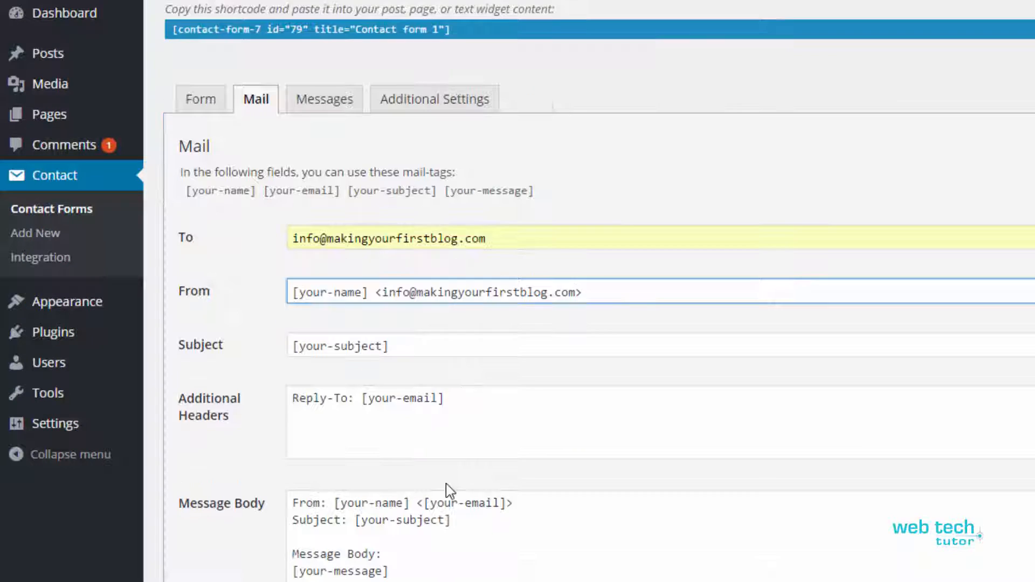
pyautogui.moveTo(391, 348); pyautogui.dragTo(312, 345)
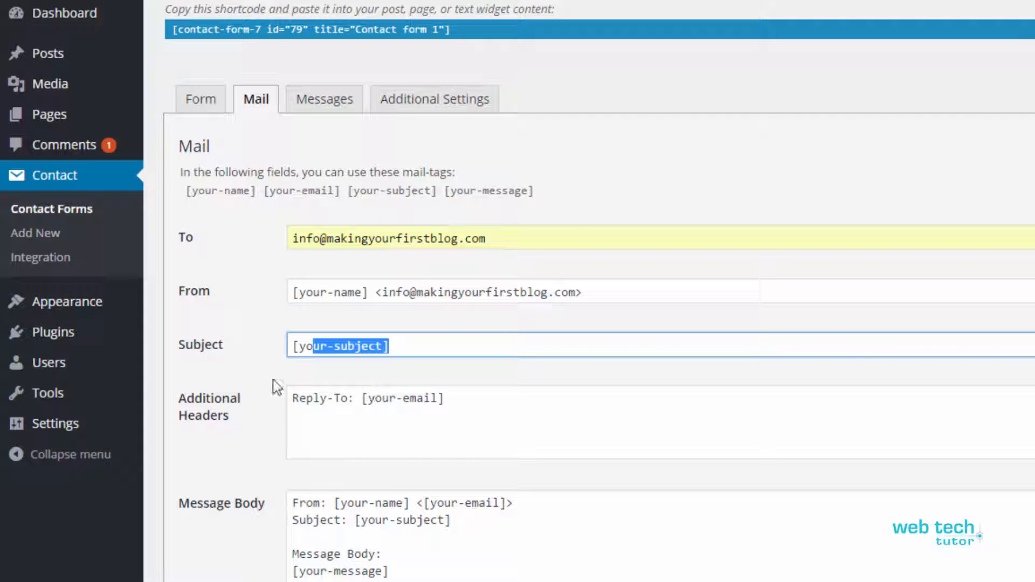
pyautogui.moveTo(463, 396); pyautogui.dragTo(269, 418)
pyautogui.click(349, 549)
pyautogui.moveTo(289, 501); pyautogui.dragTo(396, 580)
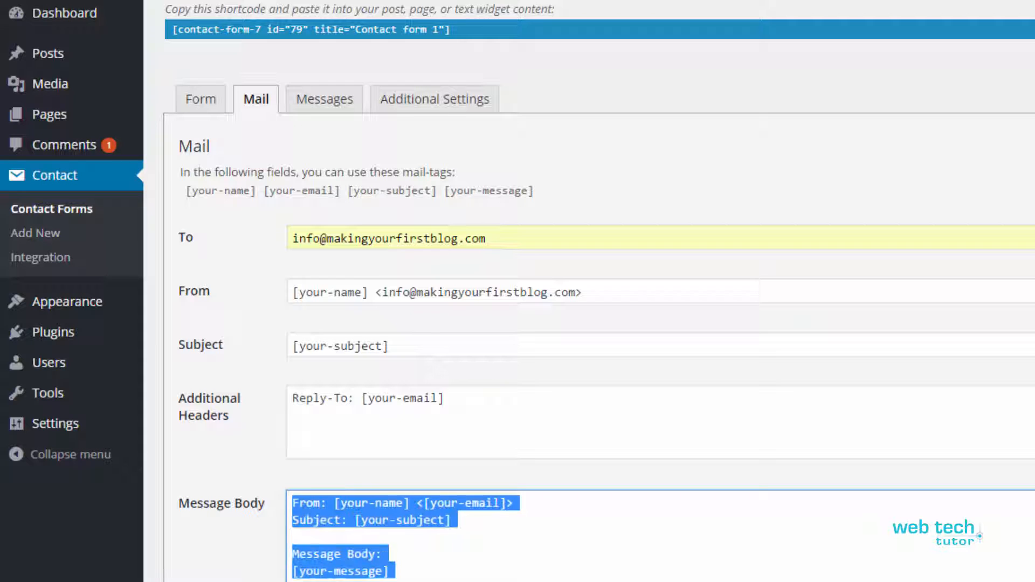
pyautogui.click(461, 547)
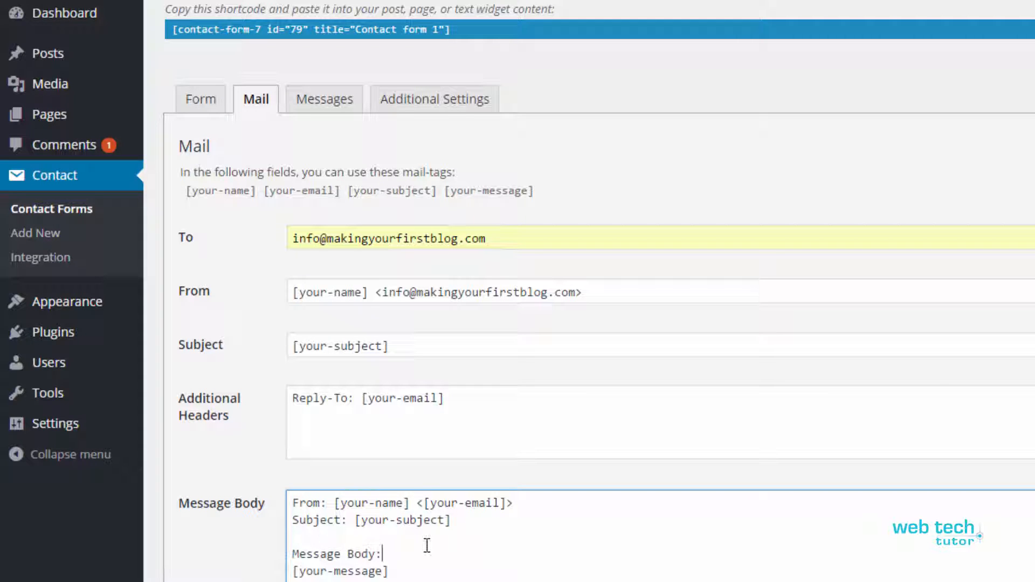
pyautogui.scroll(-3, 408, 505)
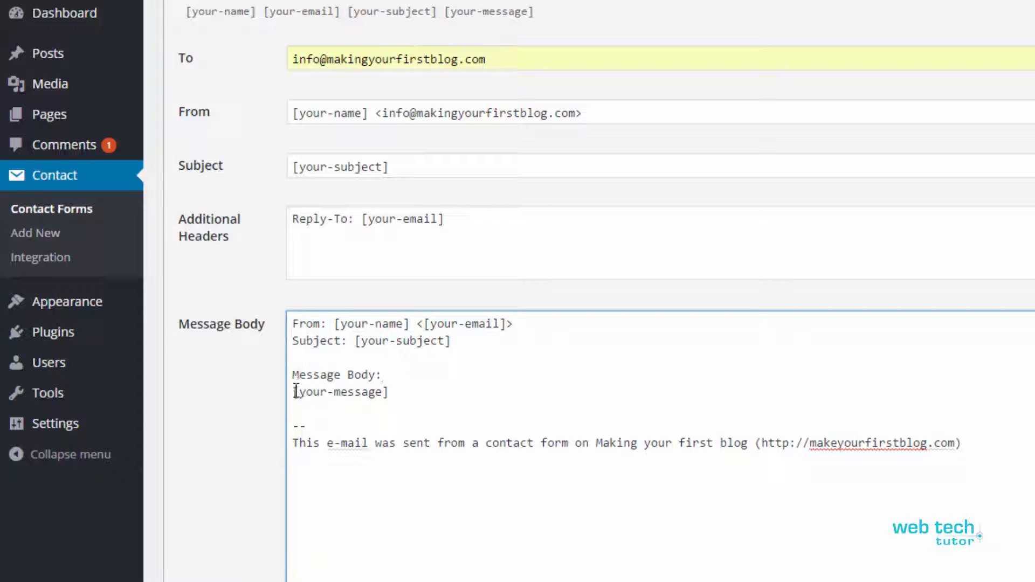
pyautogui.moveTo(296, 392); pyautogui.dragTo(416, 386)
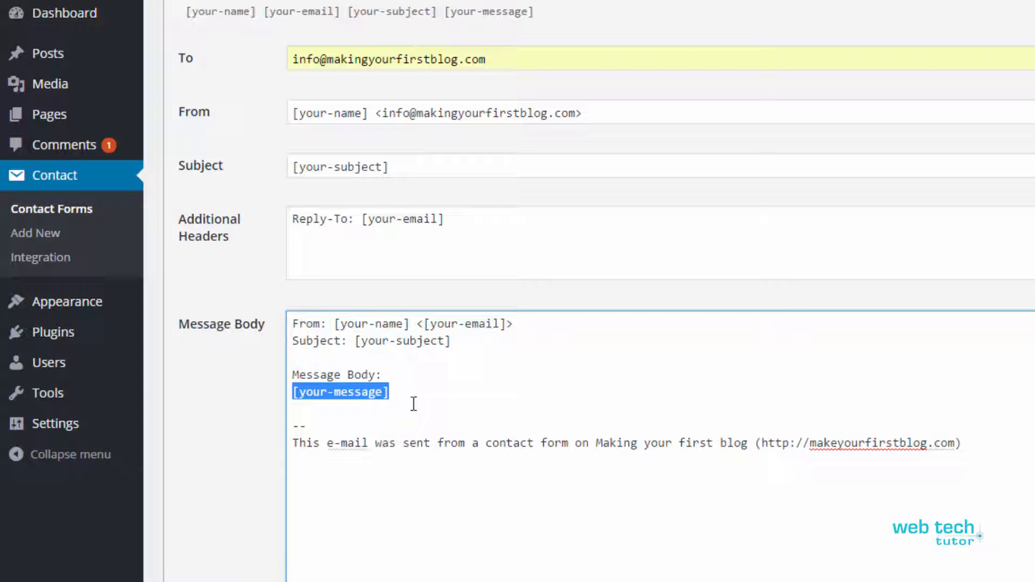
pyautogui.click(292, 426)
pyautogui.moveTo(292, 425); pyautogui.dragTo(991, 445)
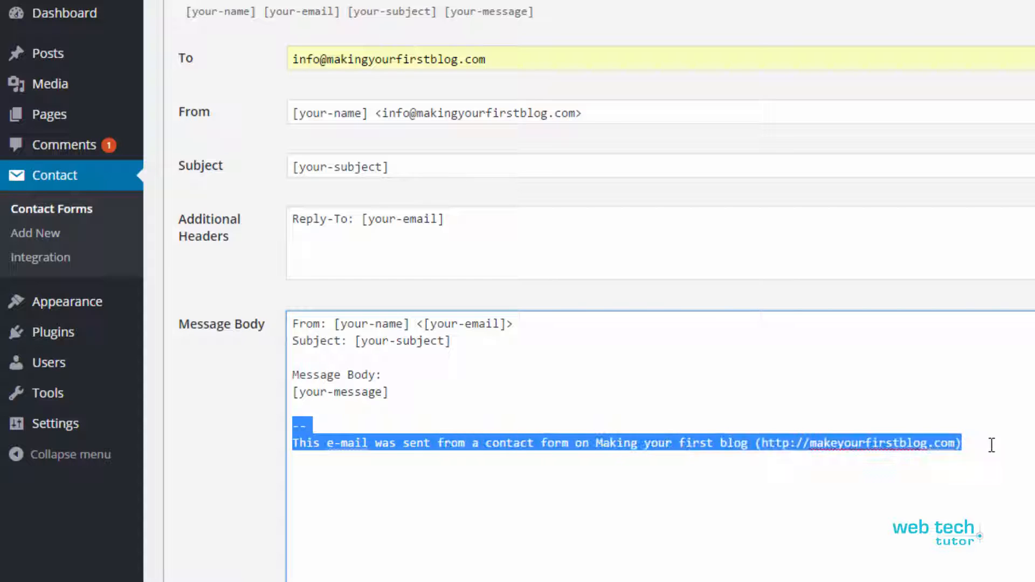
pyautogui.click(1001, 448)
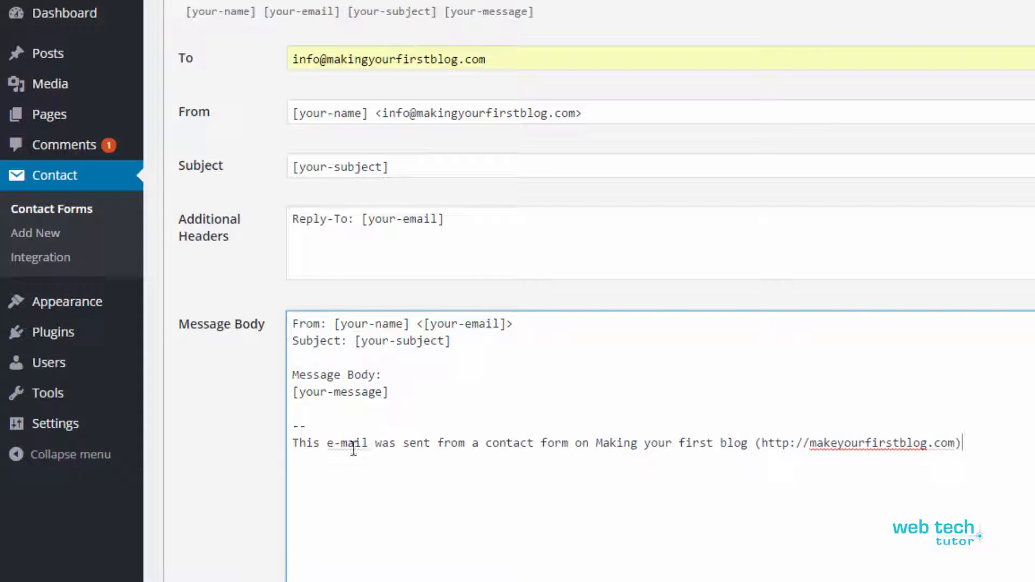
pyautogui.scroll(5, 616, 453)
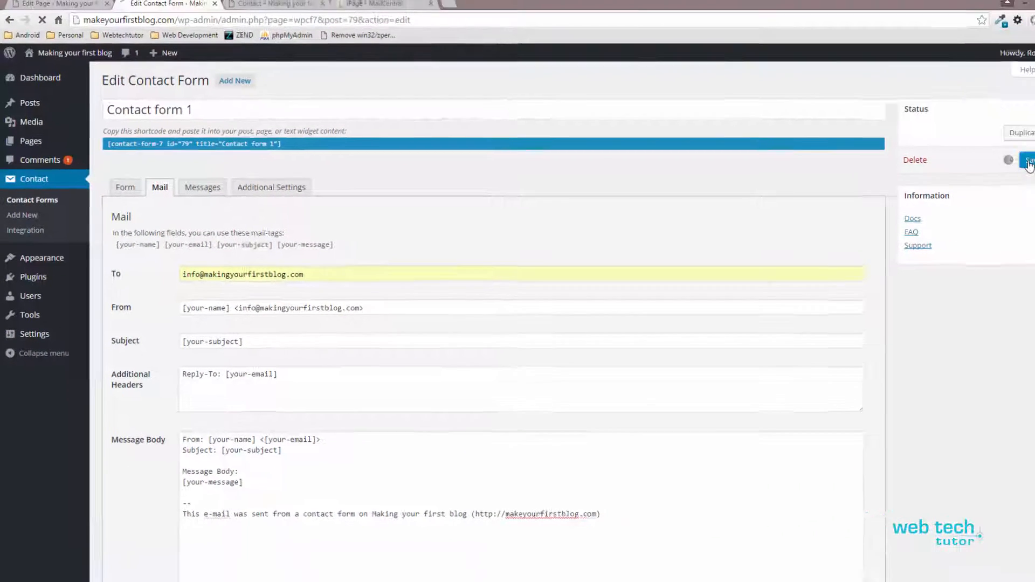
pyautogui.click(1011, 162)
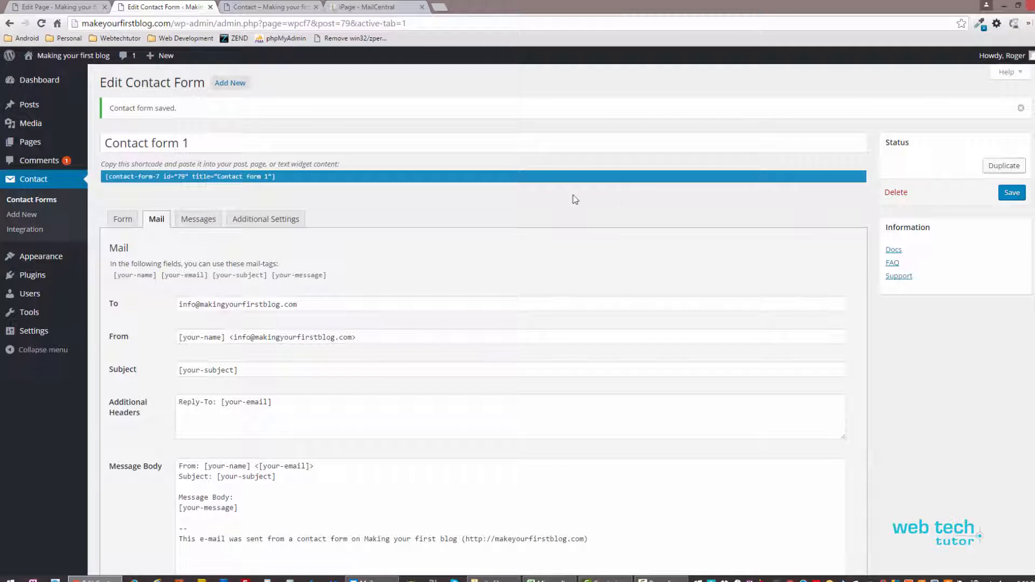
# Step: Reload the public Contact page, enter a test first name, then bring up the iPage MailCentral mailboxes
pyautogui.click(255, 6)
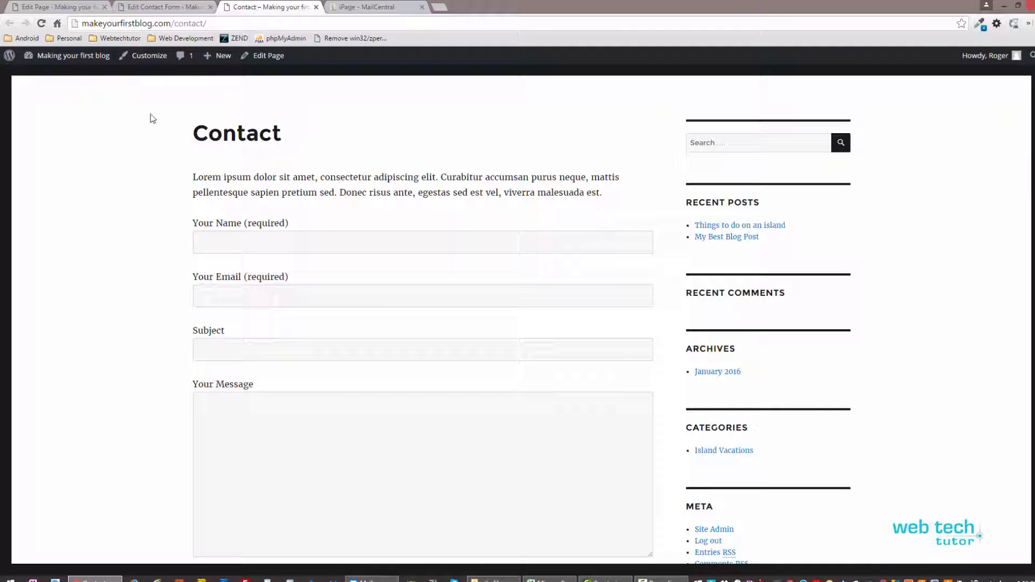
pyautogui.click(41, 23)
pyautogui.click(292, 245)
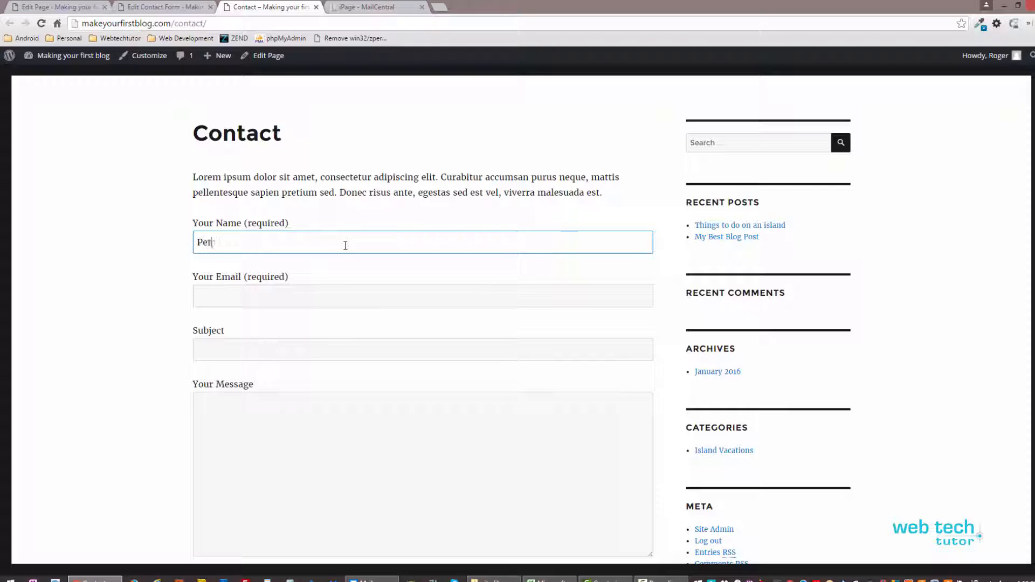
pyautogui.press('Tab')
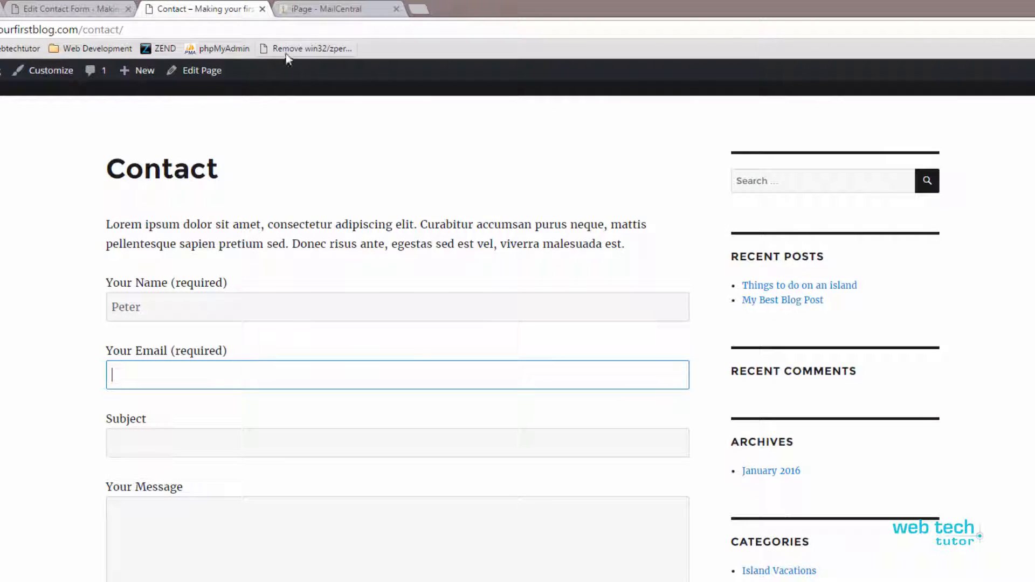
pyautogui.click(317, 16)
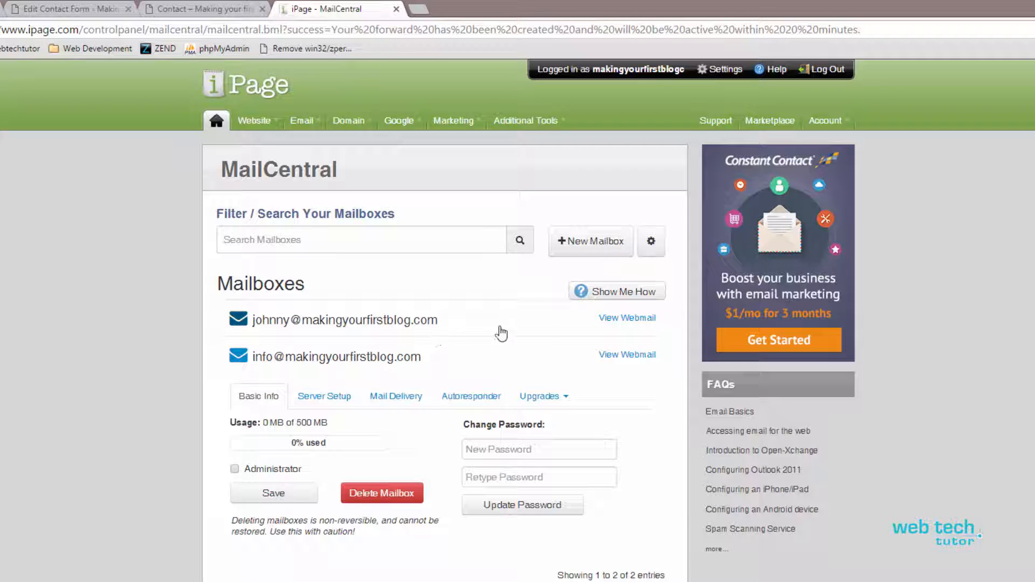
# Step: Open webmail for the info mailbox and delete the old test message from its inbox
pyautogui.click(635, 319)
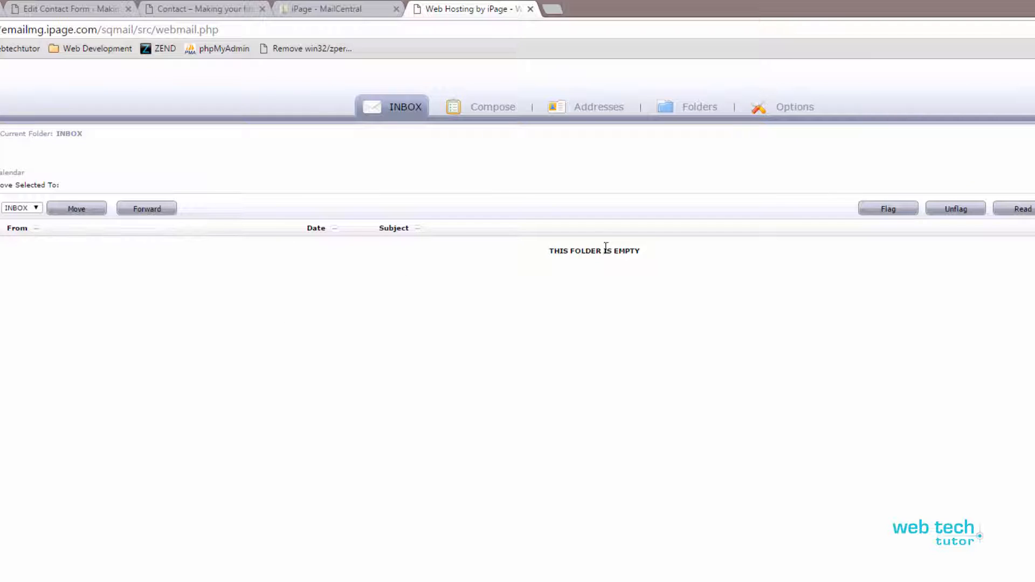
pyautogui.click(312, 7)
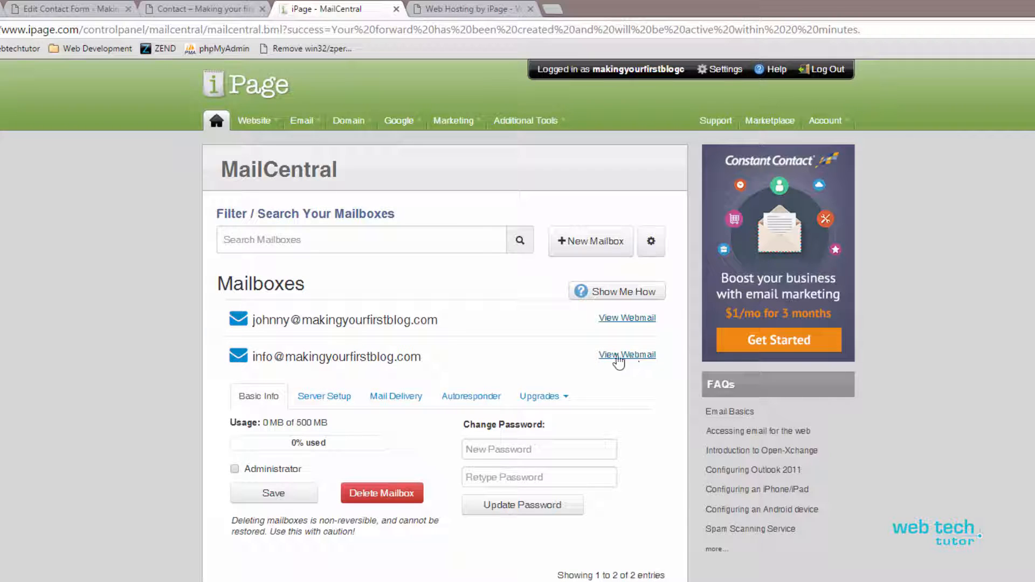
pyautogui.click(652, 356)
pyautogui.click(437, 9)
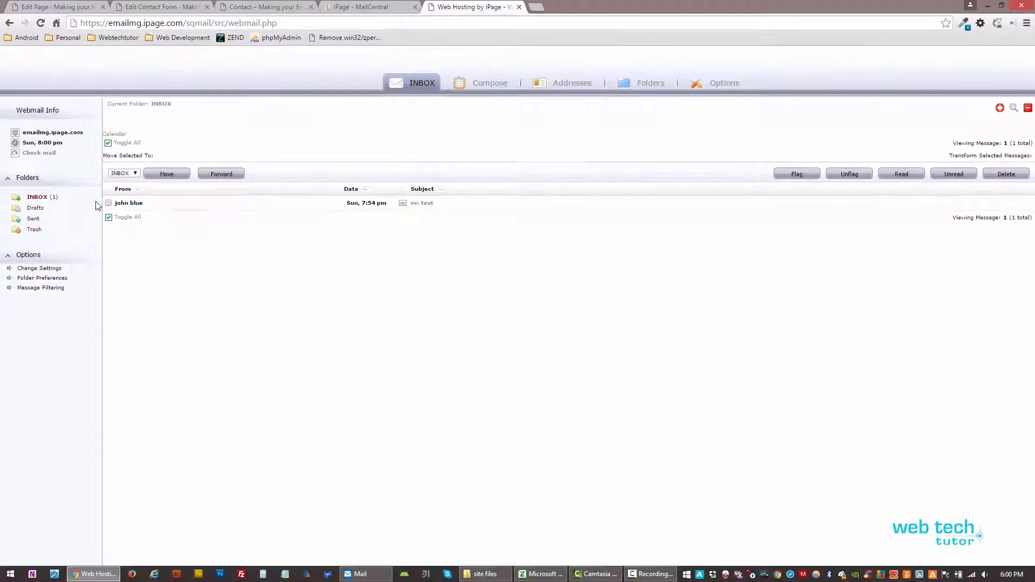
pyautogui.click(62, 228)
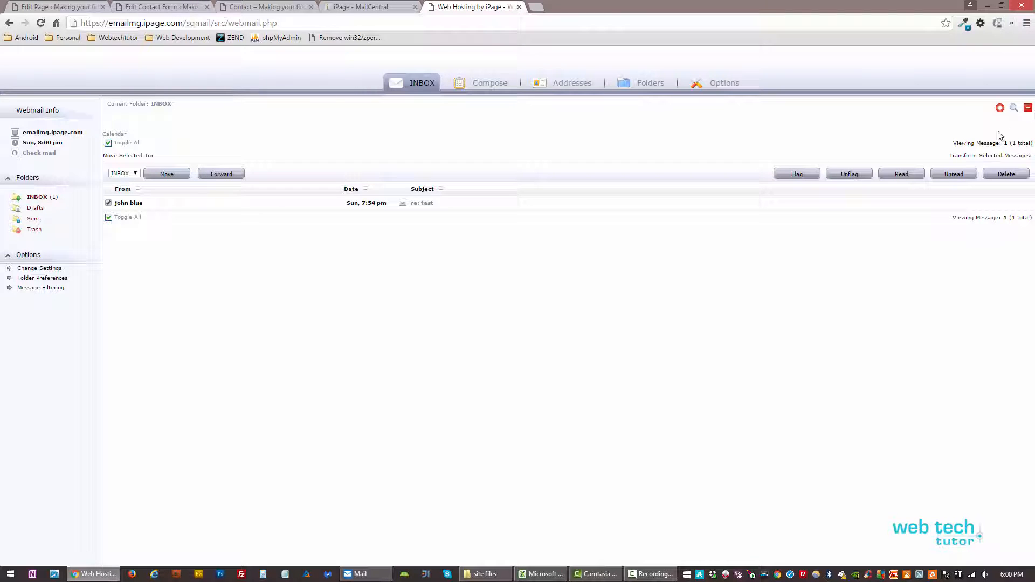
pyautogui.click(1006, 174)
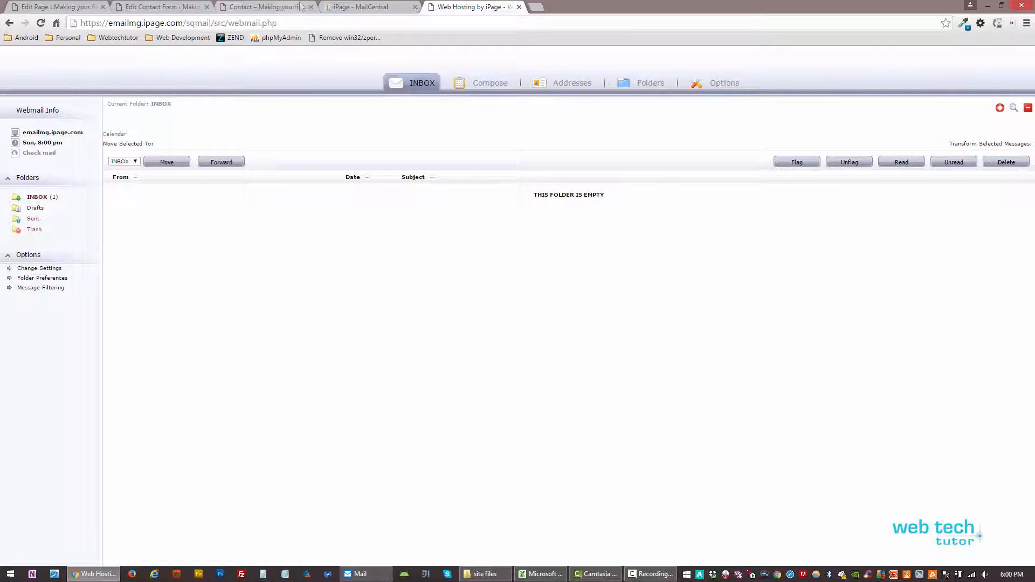
pyautogui.click(267, 6)
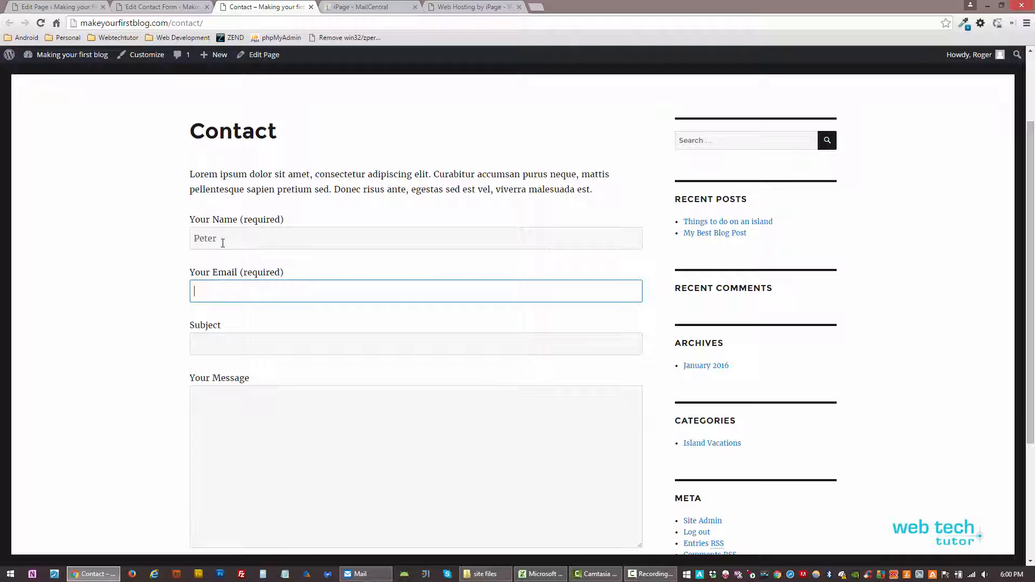
# Step: Complete the form with a test name and e-mail, subject 're: testing' and message 'First test message'
pyautogui.click(222, 241)
pyautogui.write('Pa')
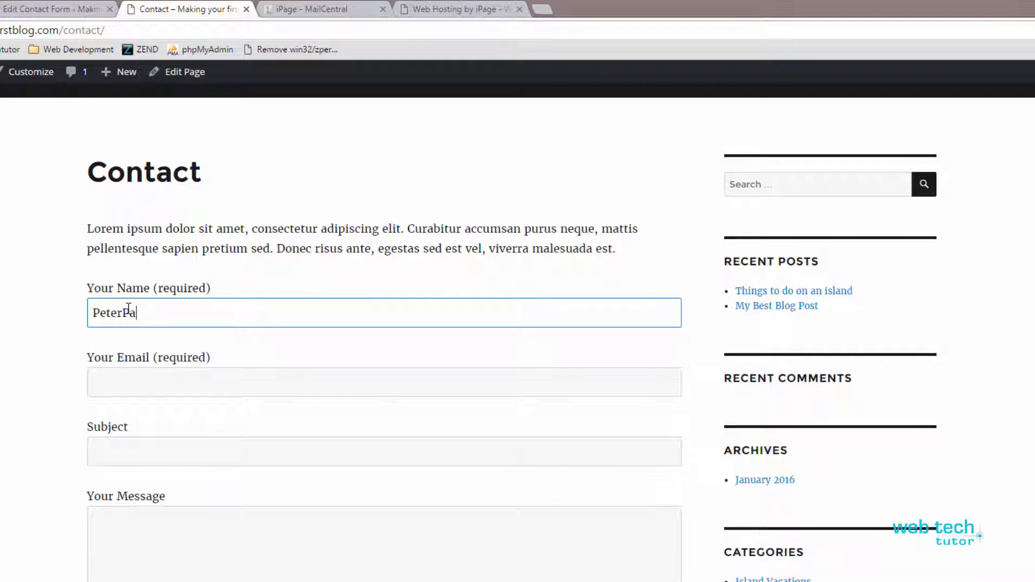
pyautogui.write('n')
pyautogui.press('Tab')
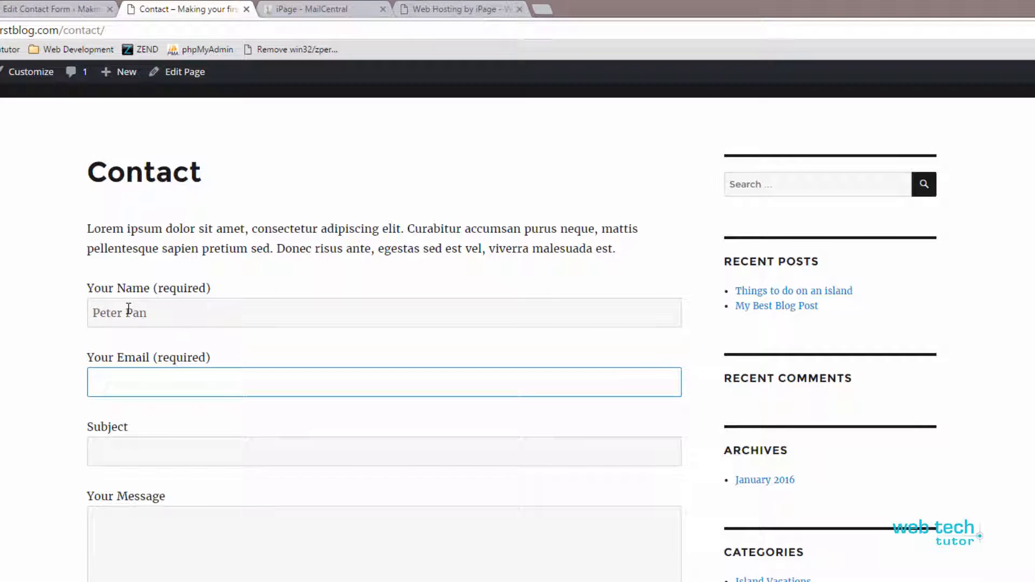
pyautogui.write('peterpan @')
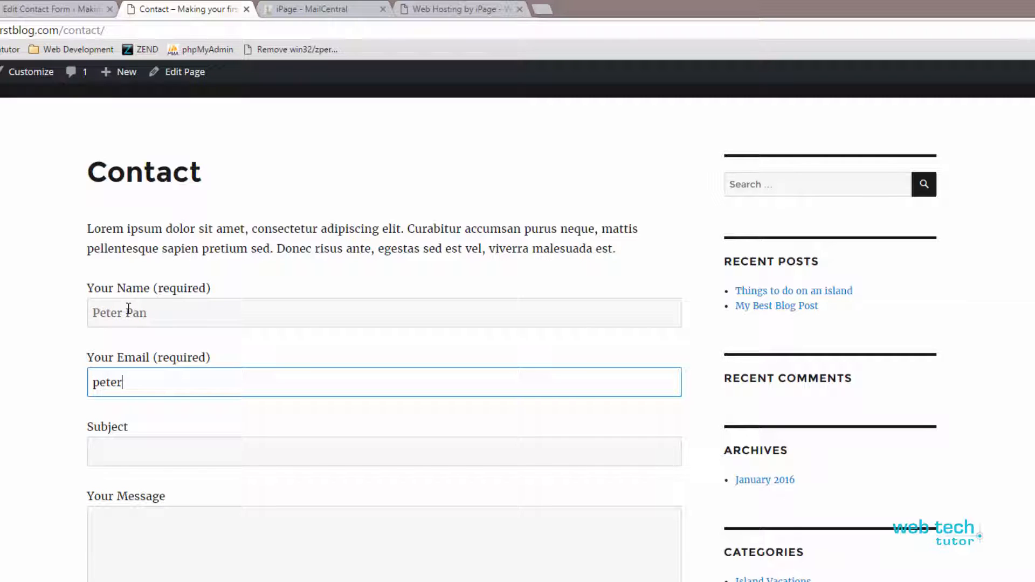
pyautogui.press('BackSpace')
pyautogui.press('BackSpace')
pyautogui.write('@neverland.com')
pyautogui.press('Tab')
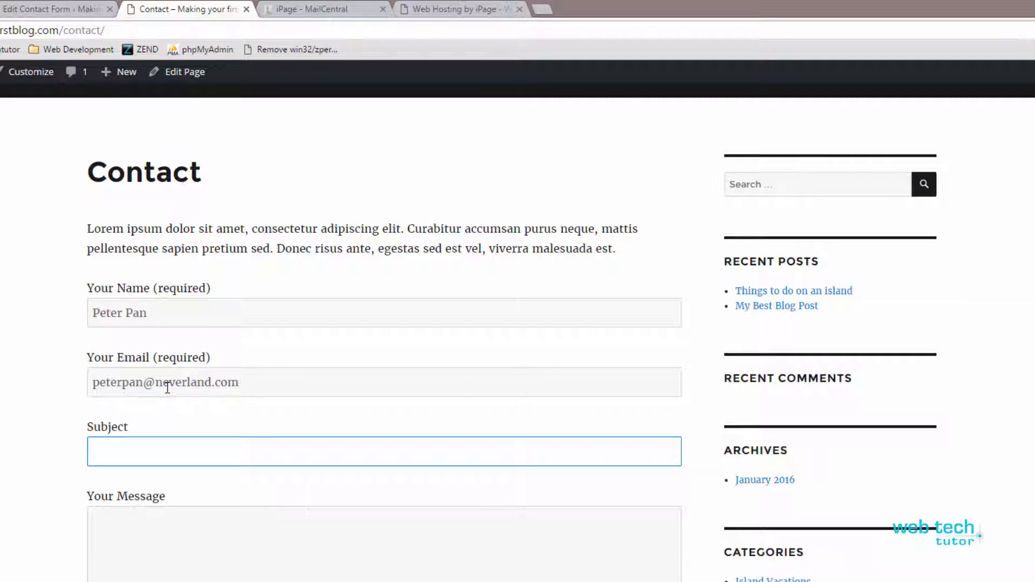
pyautogui.write('re: ')
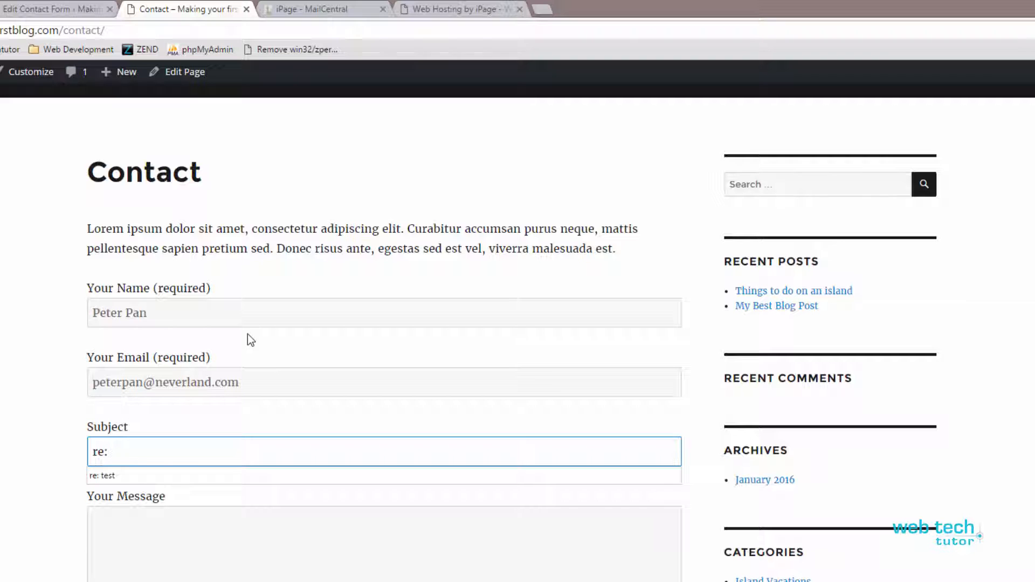
pyautogui.write('testing')
pyautogui.press('Tab')
pyautogui.write('Fir')
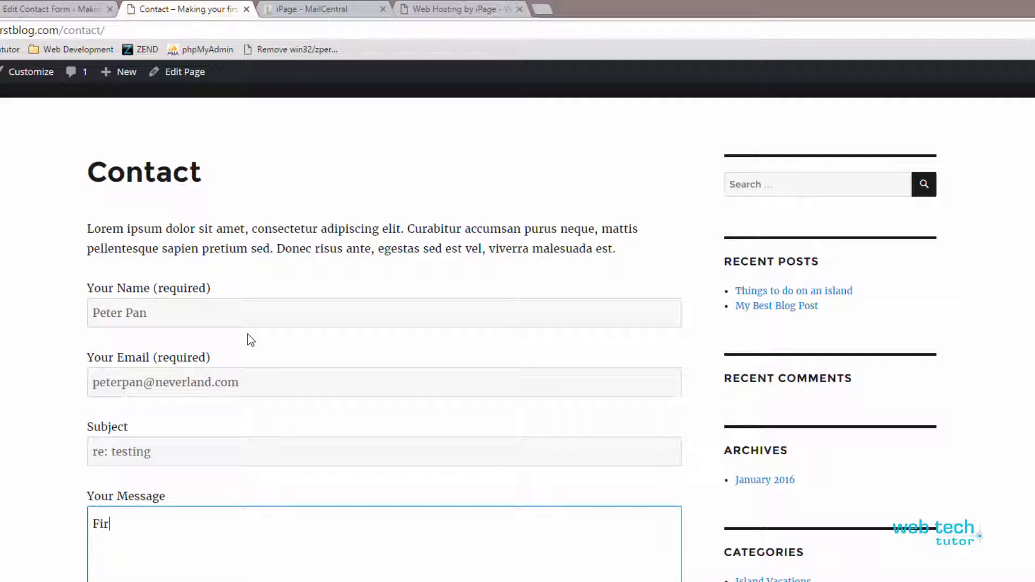
pyautogui.write('st test mes')
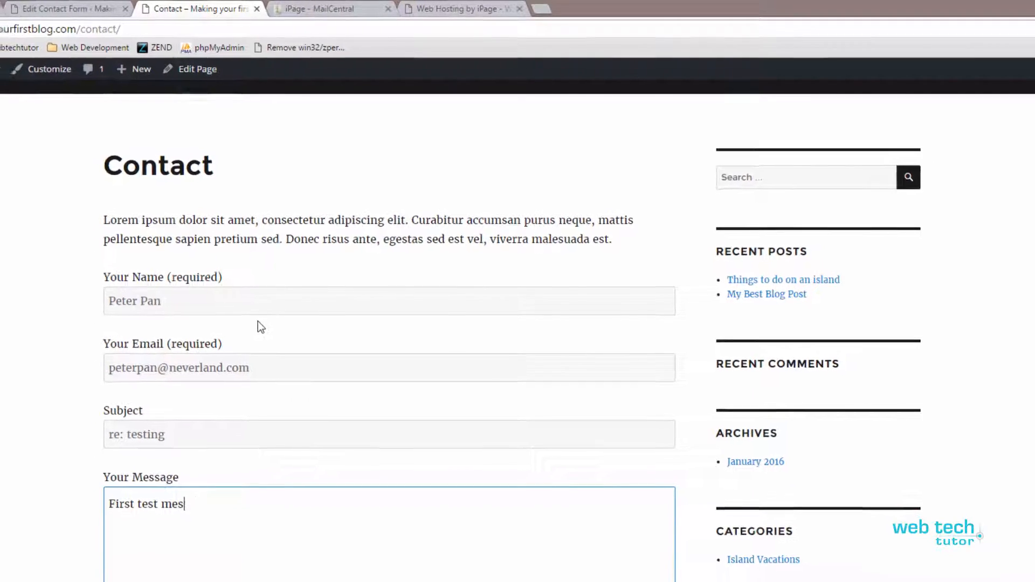
pyautogui.write('sage')
# Step: Submit the form and confirm 'Your message was sent successfully.' appears
pyautogui.scroll(-3, 351, 354)
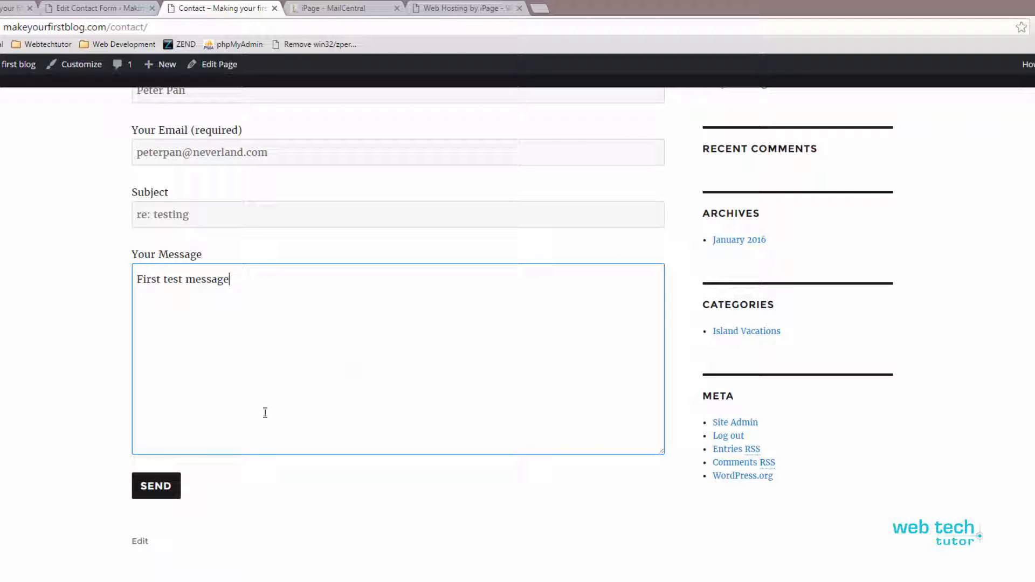
pyautogui.click(154, 490)
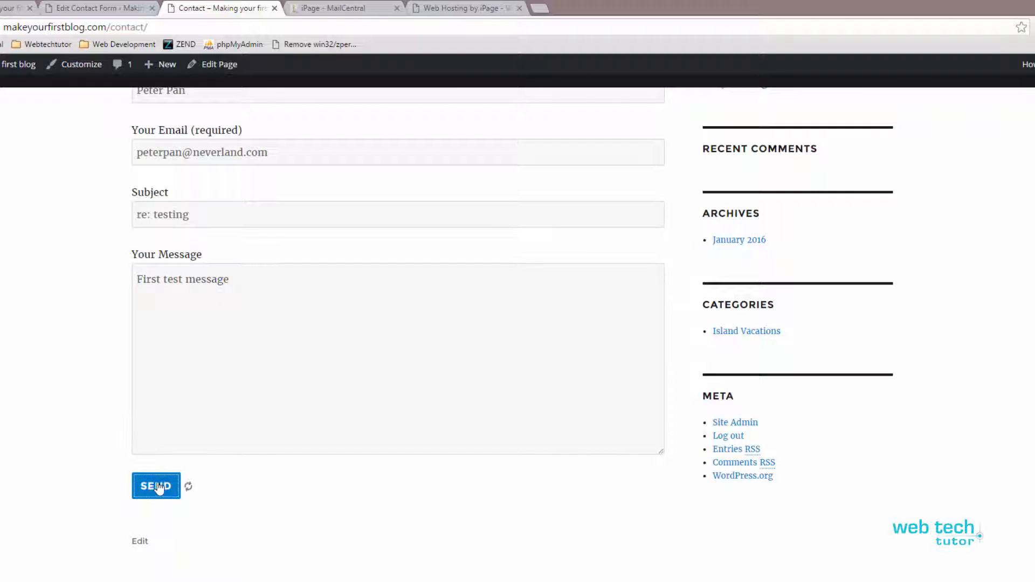
pyautogui.moveTo(150, 532); pyautogui.dragTo(393, 531)
pyautogui.click(382, 541)
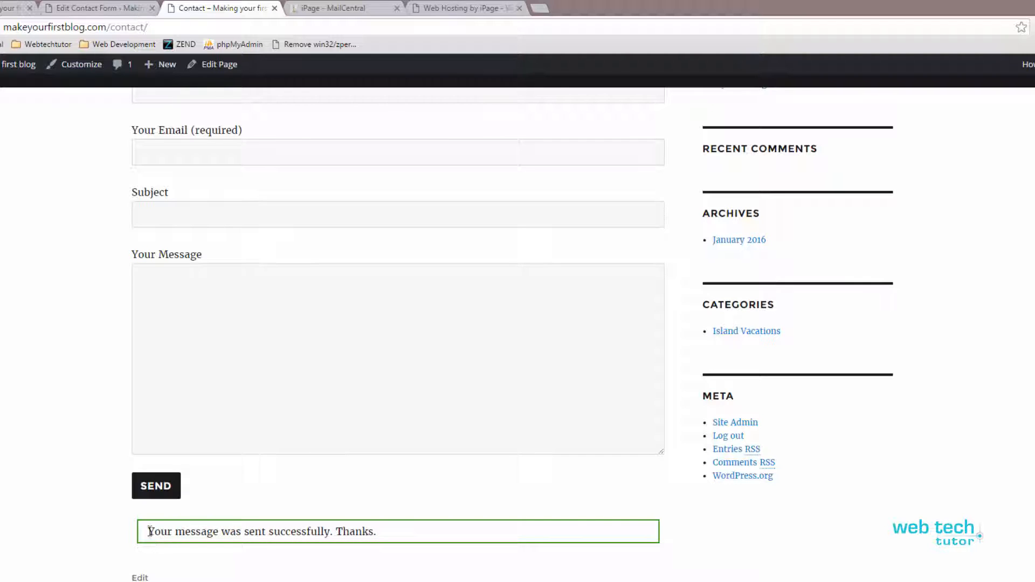
pyautogui.moveTo(150, 532); pyautogui.dragTo(387, 537)
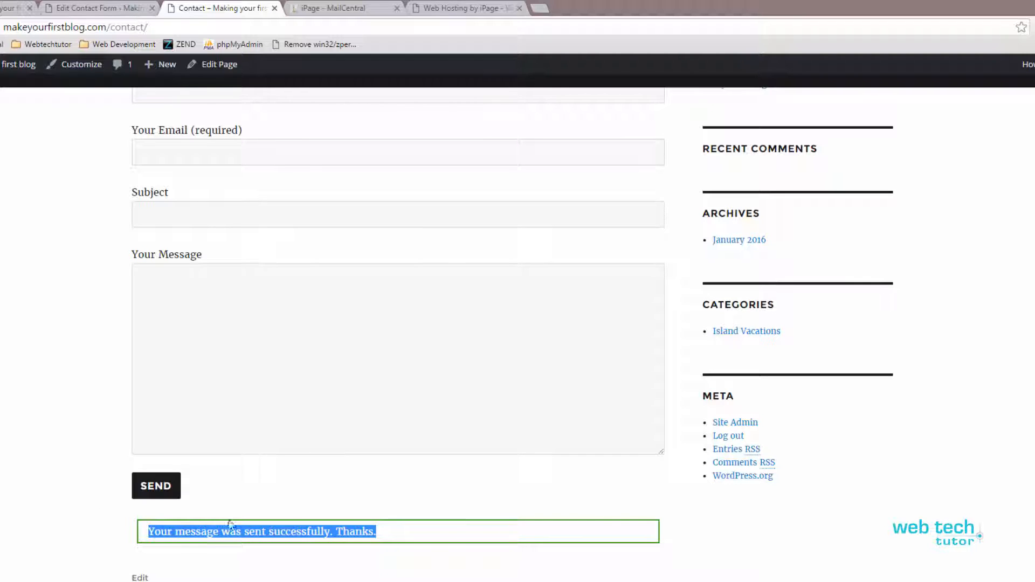
pyautogui.click(232, 532)
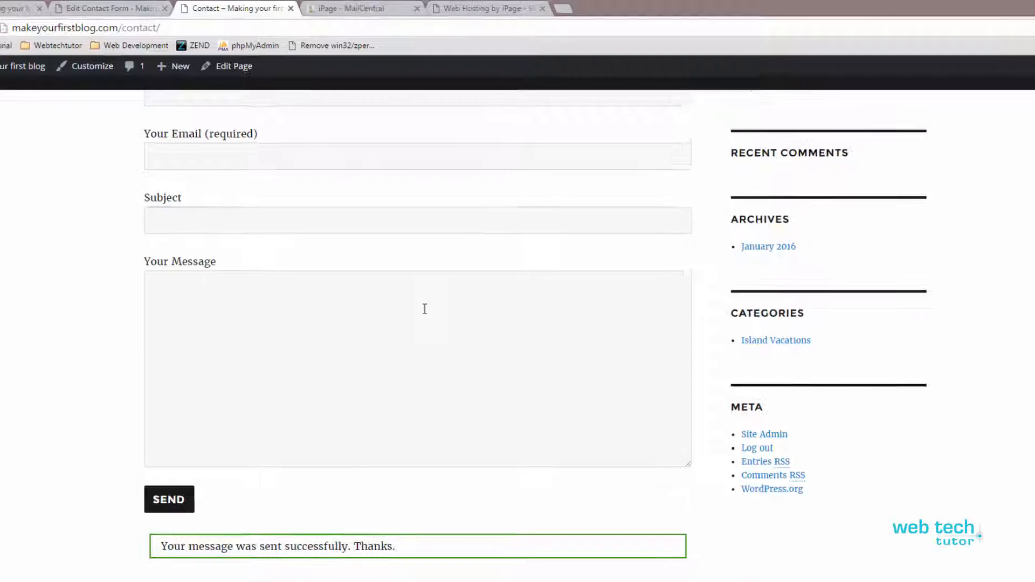
pyautogui.click(463, 8)
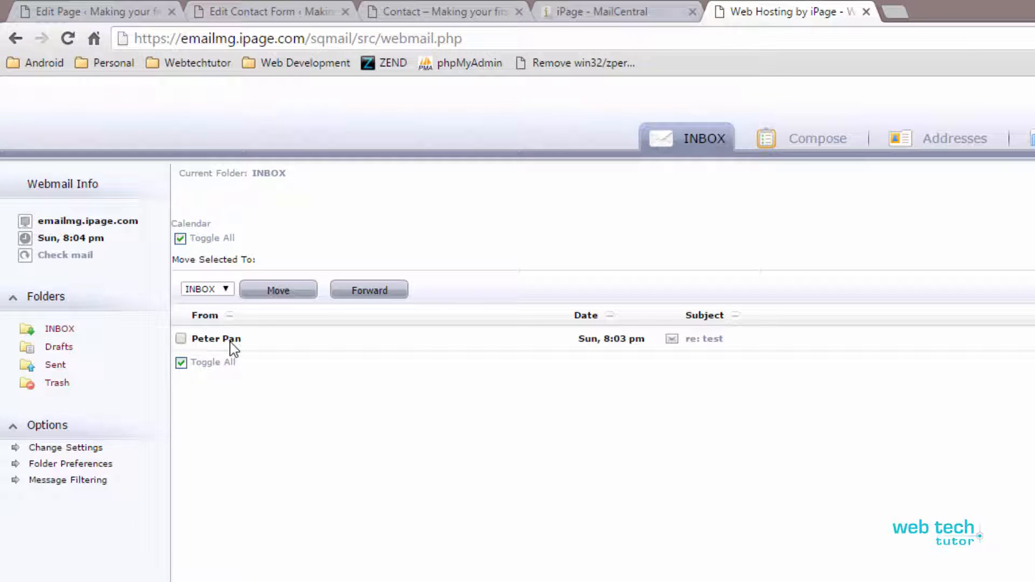
# Step: Open and read the 're: test' e-mail ('this is a test'), checking its Message Body line
pyautogui.moveTo(231, 351)
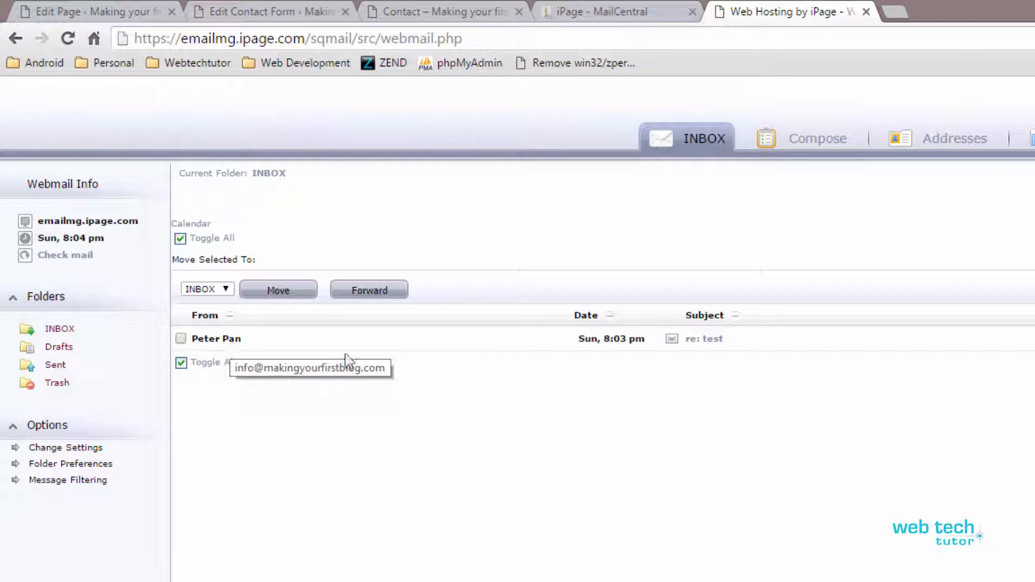
pyautogui.click(704, 342)
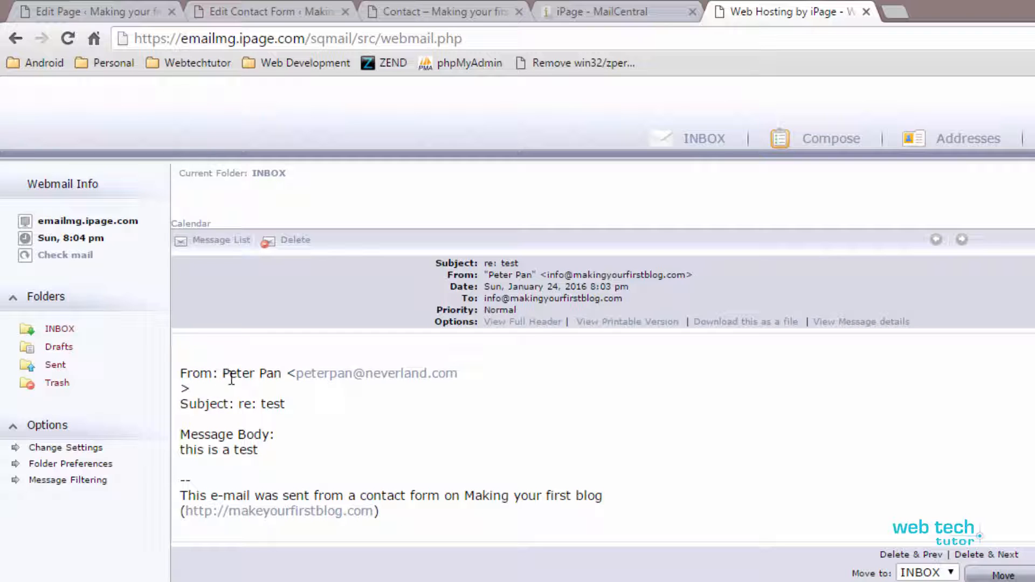
pyautogui.moveTo(180, 372); pyautogui.dragTo(429, 516)
pyautogui.click(429, 515)
pyautogui.tripleClick(214, 434)
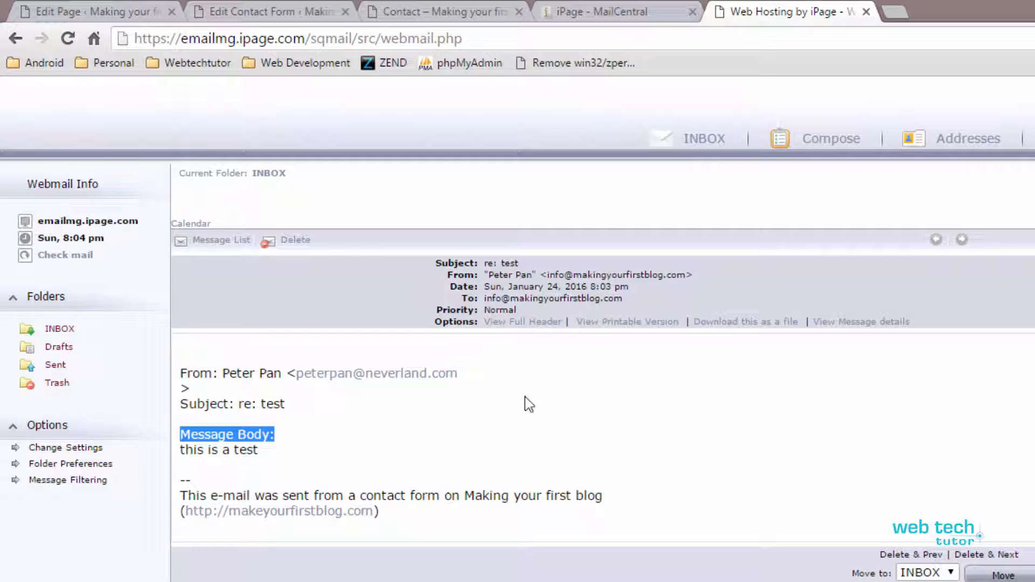
pyautogui.click(442, 11)
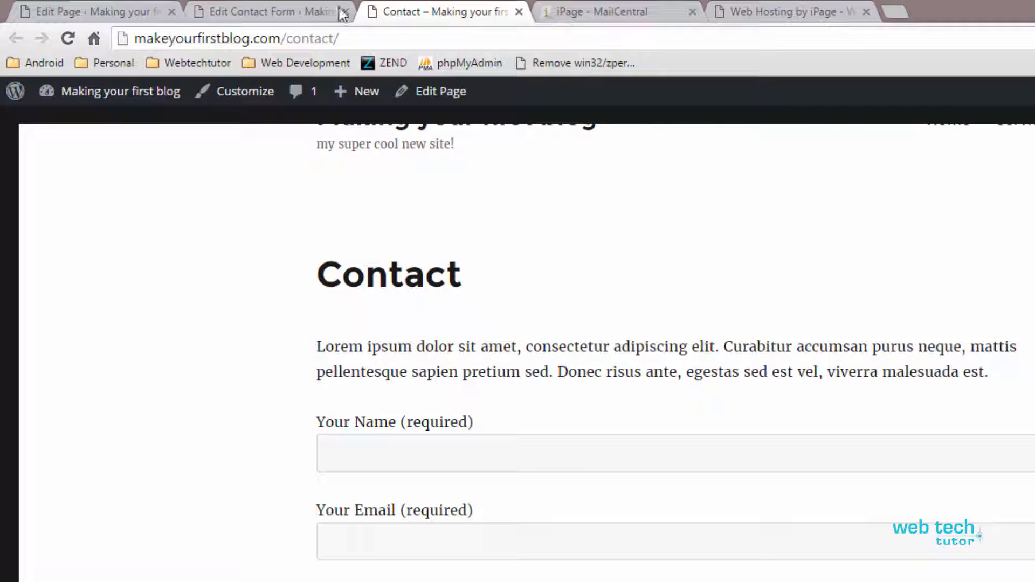
# Step: Replace the Subject label and field in the form template with the line 'New Lead'
pyautogui.click(296, 12)
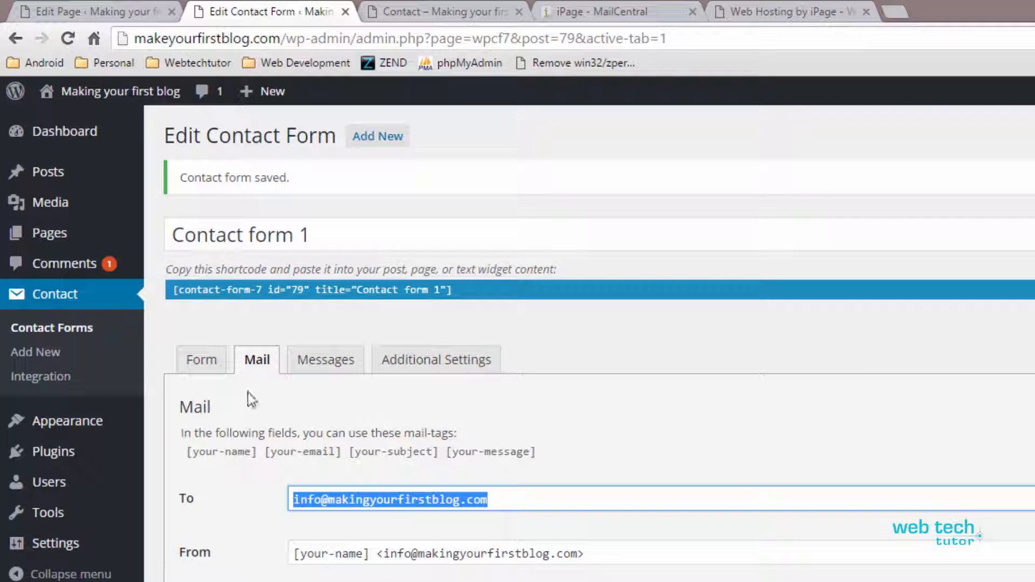
pyautogui.click(203, 362)
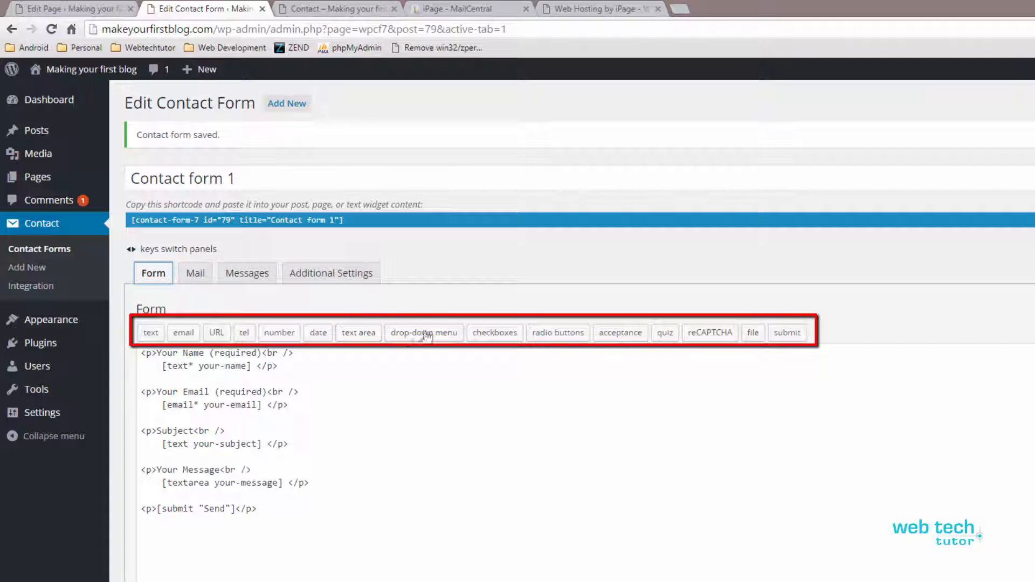
pyautogui.click(278, 529)
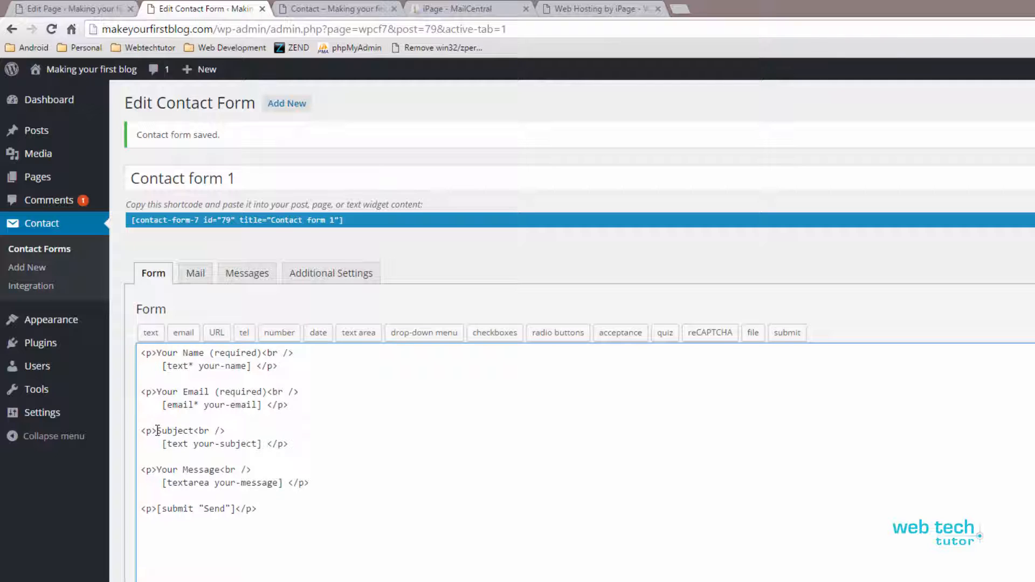
pyautogui.moveTo(157, 430); pyautogui.dragTo(268, 444)
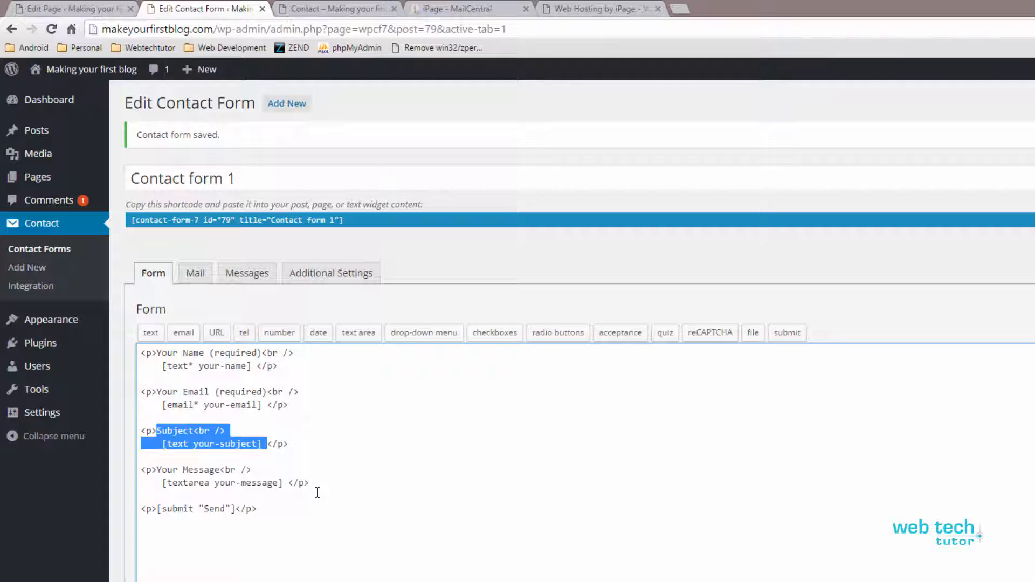
pyautogui.press('Delete')
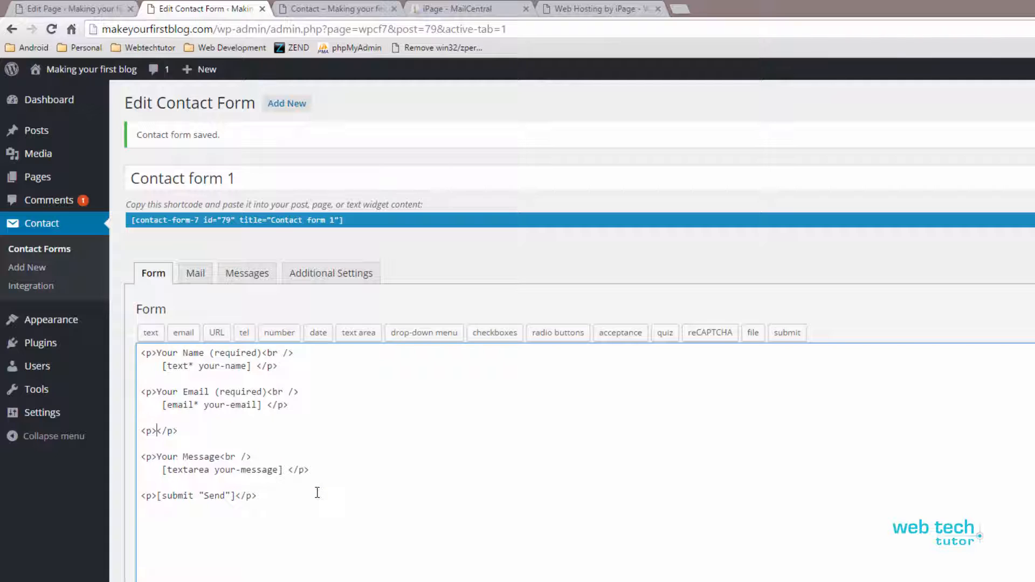
pyautogui.hotkey('ctrl', 'z')
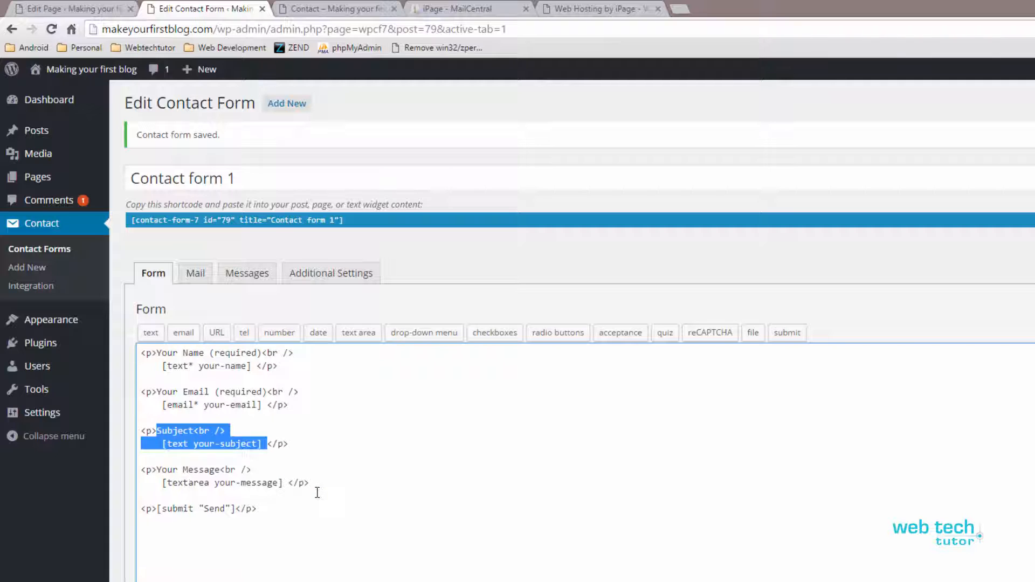
pyautogui.click(221, 445)
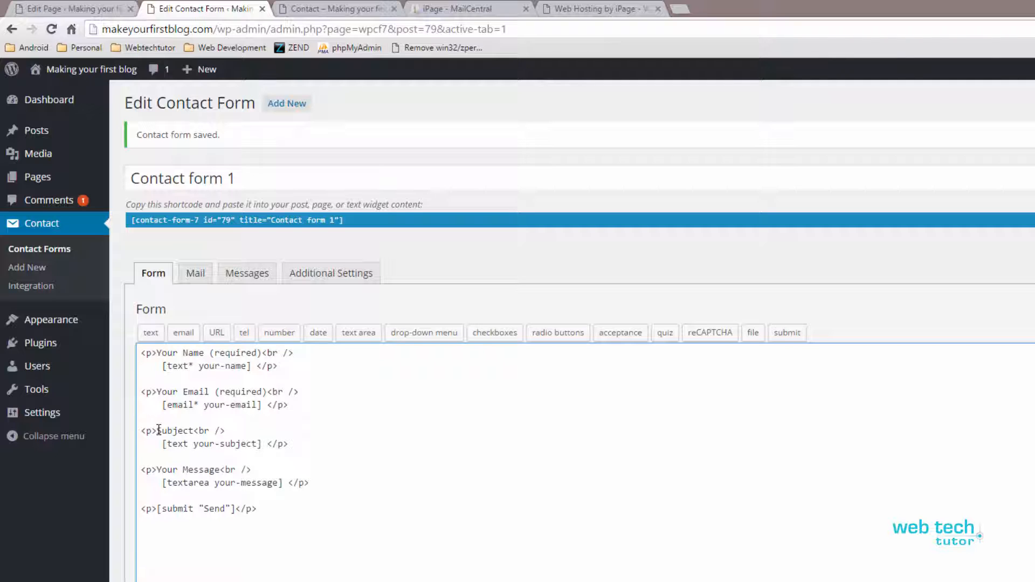
pyautogui.moveTo(157, 429); pyautogui.dragTo(192, 431)
pyautogui.moveTo(269, 443); pyautogui.dragTo(158, 431)
pyautogui.press('Delete')
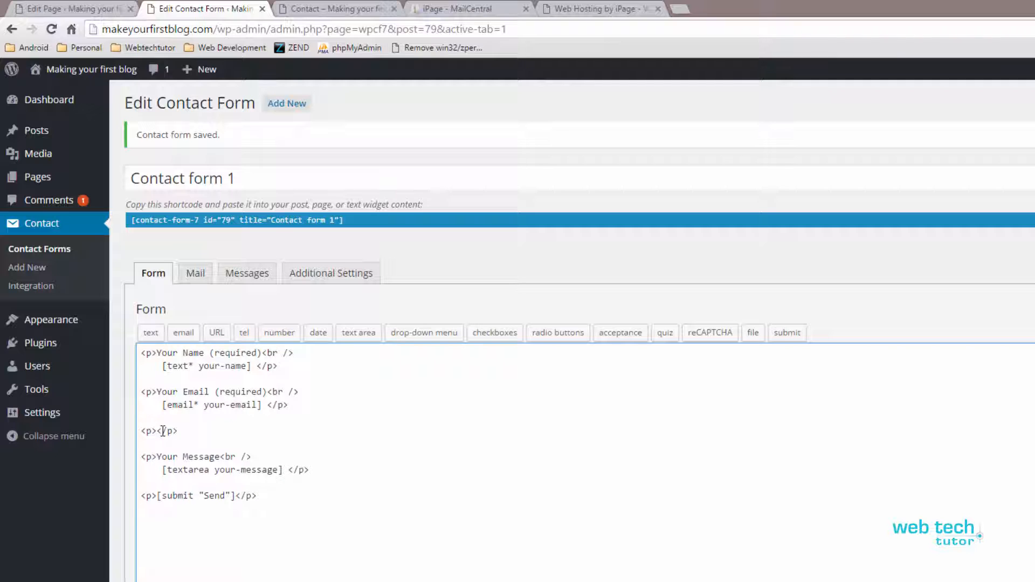
pyautogui.write('New L')
pyautogui.press('BackSpace')
pyautogui.write('Lead')
# Step: Relabel the name and email fields as 'Full Name: *' and 'Email Address: *'
pyautogui.doubleClick(169, 393)
pyautogui.press('BackSpace')
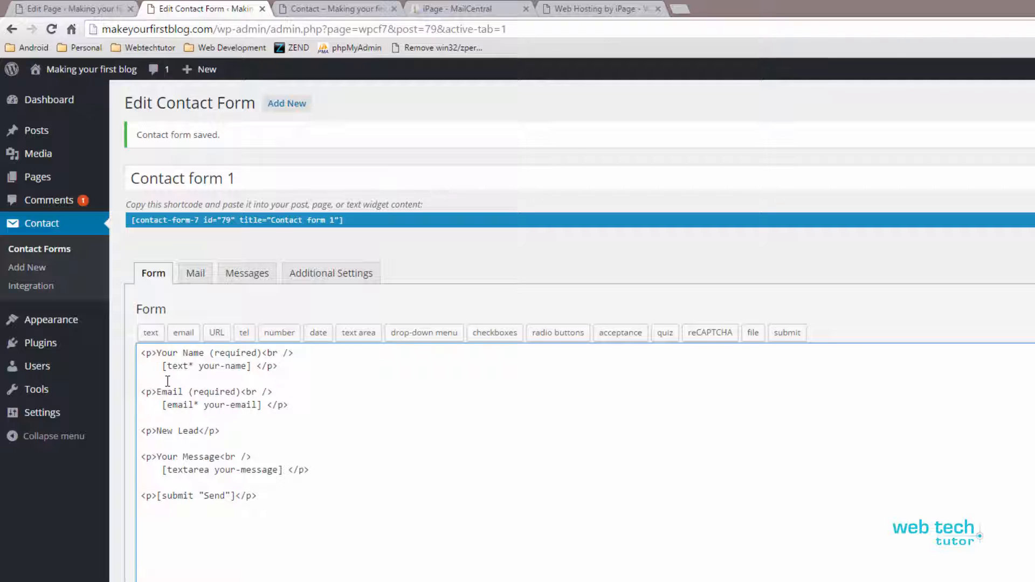
pyautogui.press('Delete')
pyautogui.press('Delete')
pyautogui.press('Delete')
pyautogui.press('Delete')
pyautogui.press('Delete')
pyautogui.write('Full ')
pyautogui.write(' Address')
pyautogui.write(':')
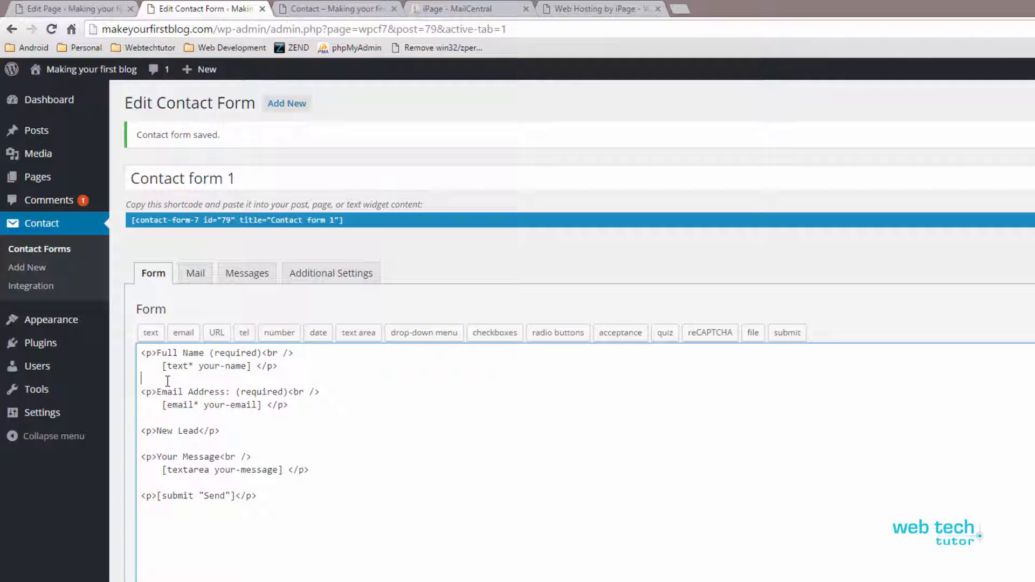
pyautogui.write(': *')
pyautogui.press('Delete')
pyautogui.press('Delete')
pyautogui.press('Delete')
pyautogui.press('Delete')
pyautogui.press('Delete')
pyautogui.press('Delete')
pyautogui.press('Delete')
pyautogui.press('Delete')
pyautogui.press('Delete')
pyautogui.press('Delete')
pyautogui.press('Delete')
pyautogui.write('*')
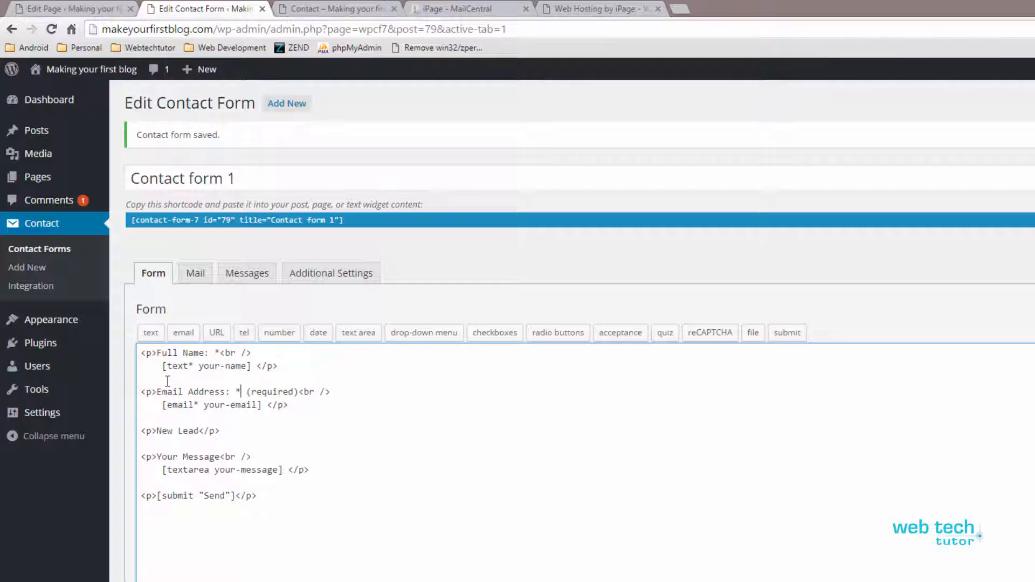
pyautogui.press('Delete')
pyautogui.press('Delete')
pyautogui.press('Delete')
pyautogui.press('Delete')
pyautogui.press('Delete')
pyautogui.press('Delete')
pyautogui.press('Delete')
pyautogui.press('Delete')
pyautogui.press('Delete')
pyautogui.press('Delete')
pyautogui.press('Delete')
pyautogui.press('Down')
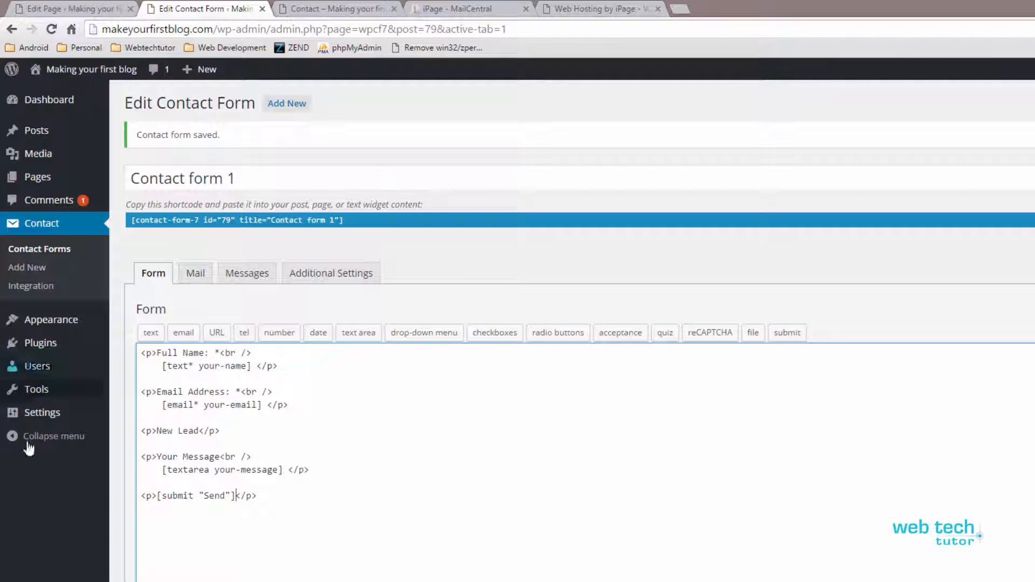
pyautogui.click(184, 439)
pyautogui.moveTo(157, 430); pyautogui.dragTo(201, 431)
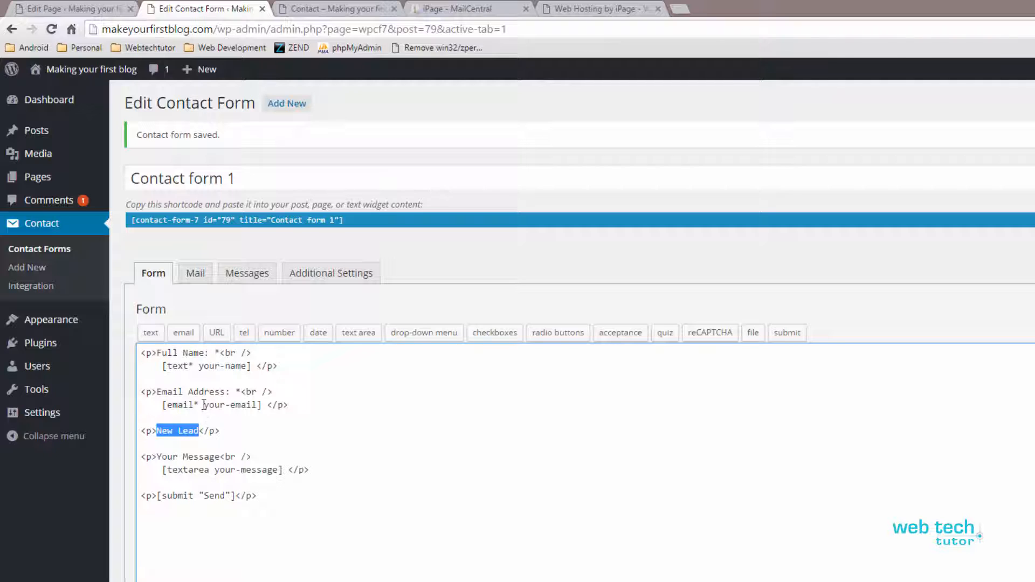
# Step: Insert a '<p>Phone: * <br />' paragraph on new lines below the email field
pyautogui.click(206, 354)
pyautogui.click(206, 394)
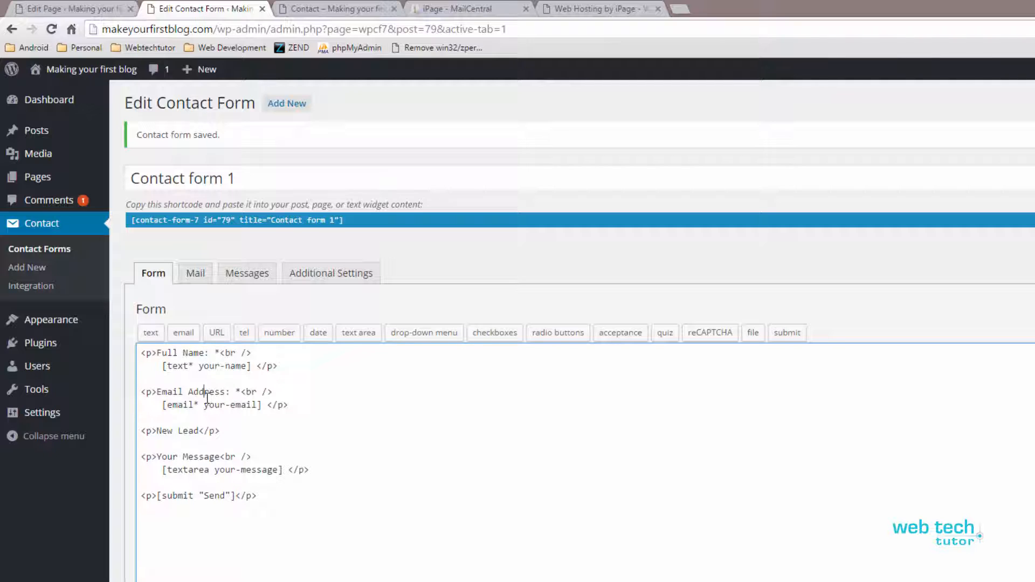
pyautogui.click(213, 416)
pyautogui.press('Return')
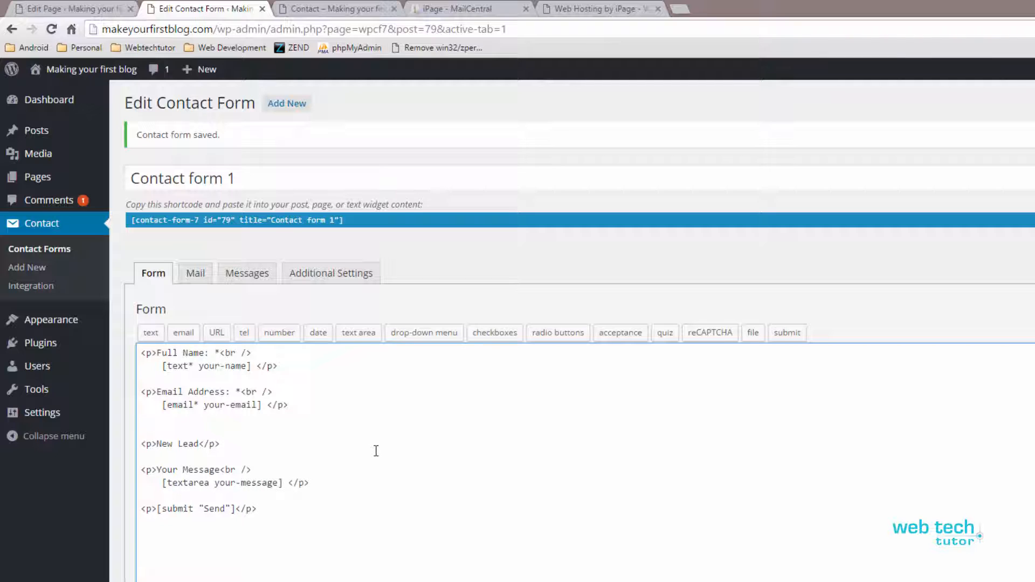
pyautogui.press('Return')
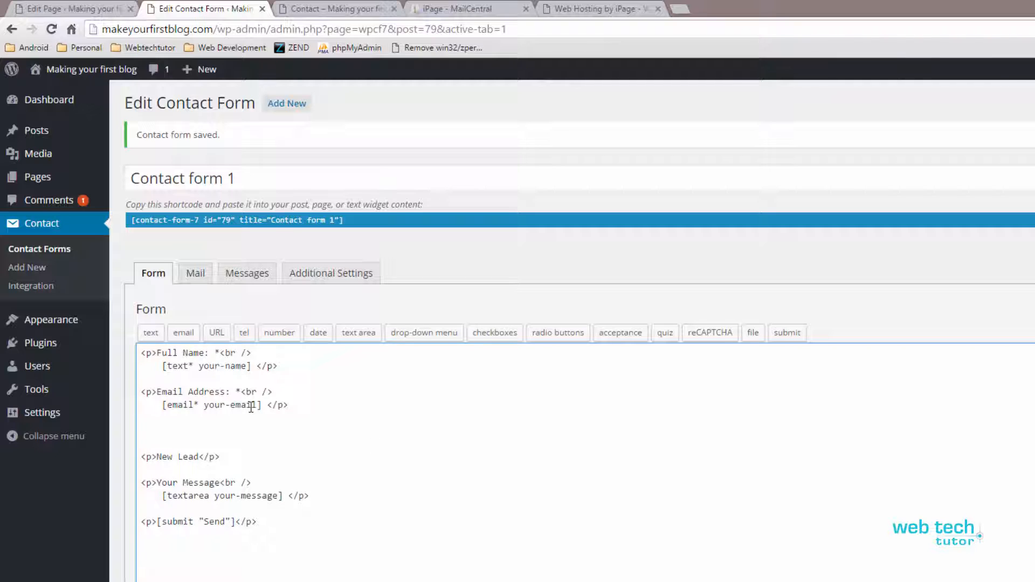
pyautogui.write('<p>Phone: * <br />')
pyautogui.press('Return')
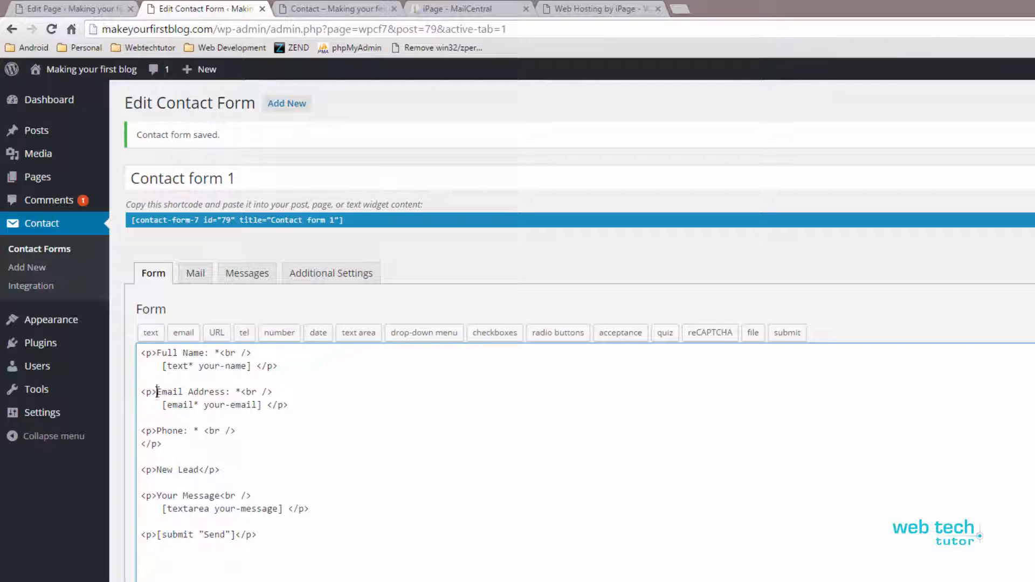
pyautogui.moveTo(157, 391); pyautogui.dragTo(268, 405)
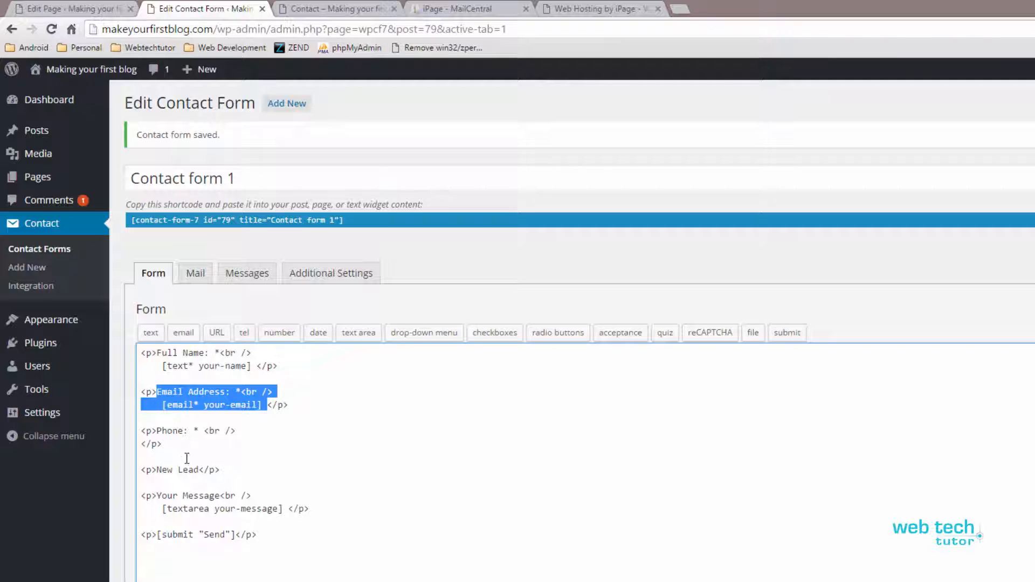
pyautogui.click(141, 443)
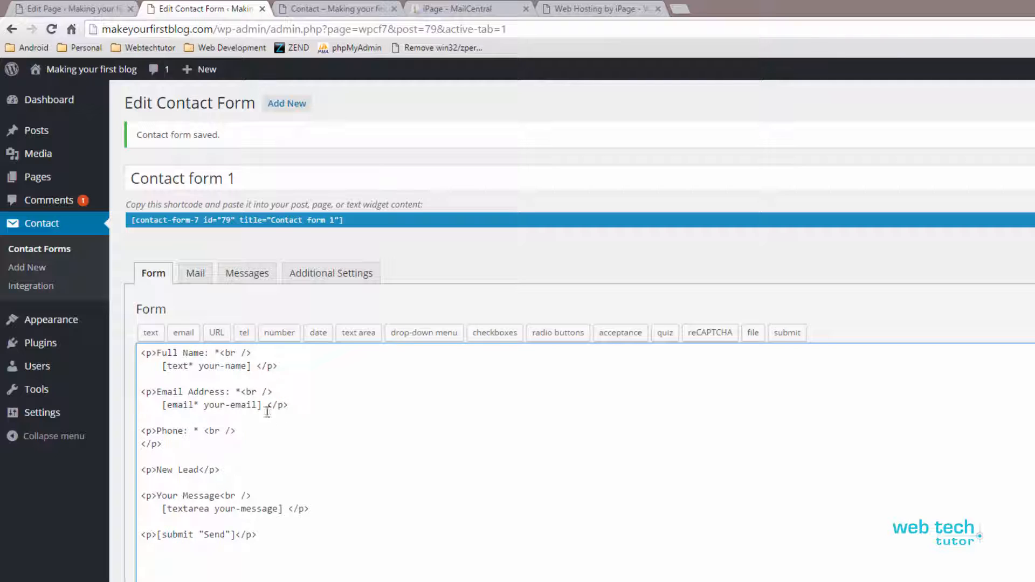
# Step: Insert a required tel field named phone-number under the Phone: * label
pyautogui.click(245, 334)
pyautogui.moveTo(593, 297); pyautogui.dragTo(495, 294)
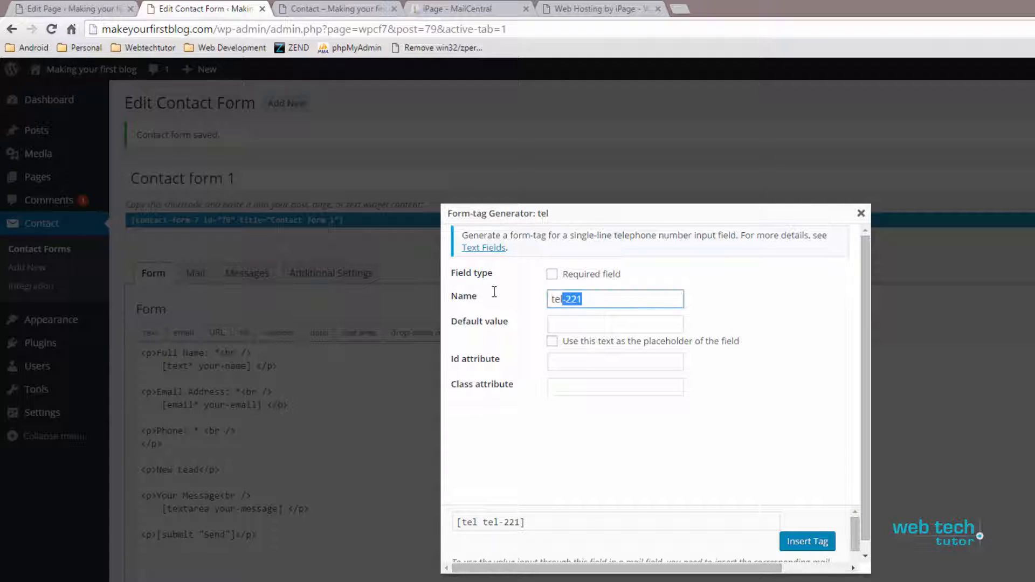
pyautogui.write('phoneNumber')
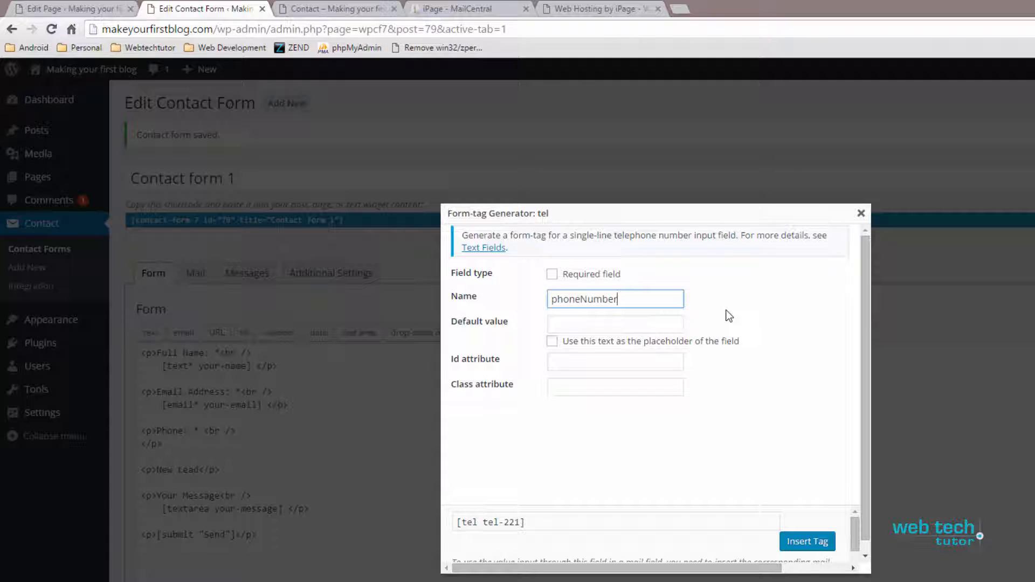
pyautogui.click(579, 299)
pyautogui.write('-')
pyautogui.press('Delete')
pyautogui.write('n')
pyautogui.click(553, 275)
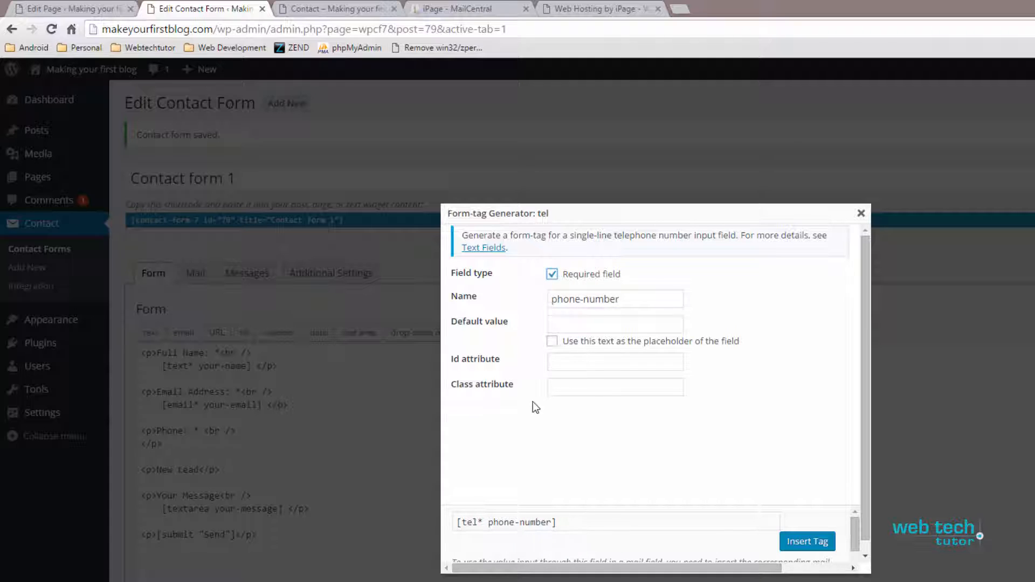
pyautogui.click(807, 542)
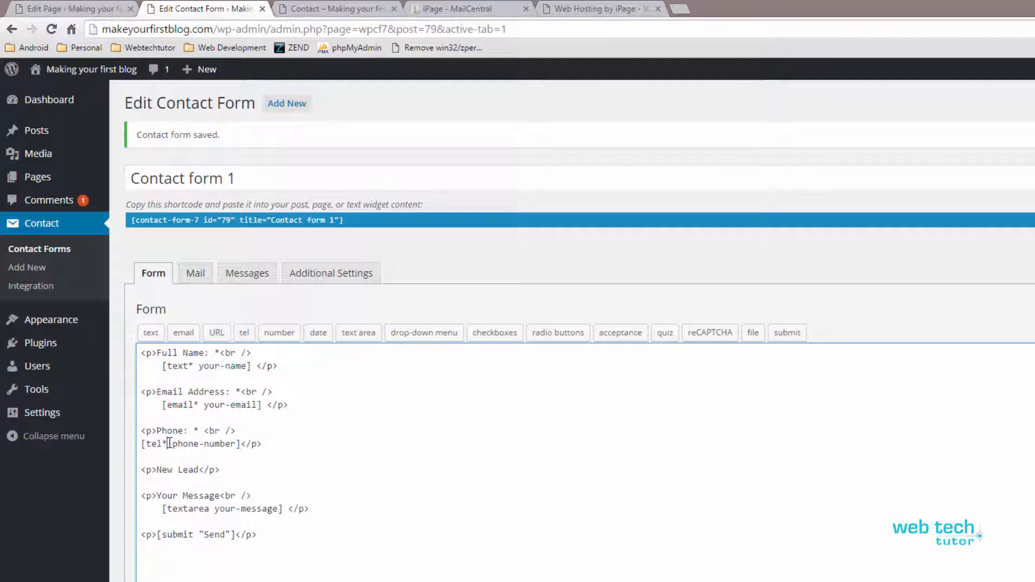
pyautogui.moveTo(169, 443); pyautogui.dragTo(164, 443)
pyautogui.click(172, 444)
# Step: Change the mail body's 'From:' label to 'Potential Client Name:'
pyautogui.click(197, 277)
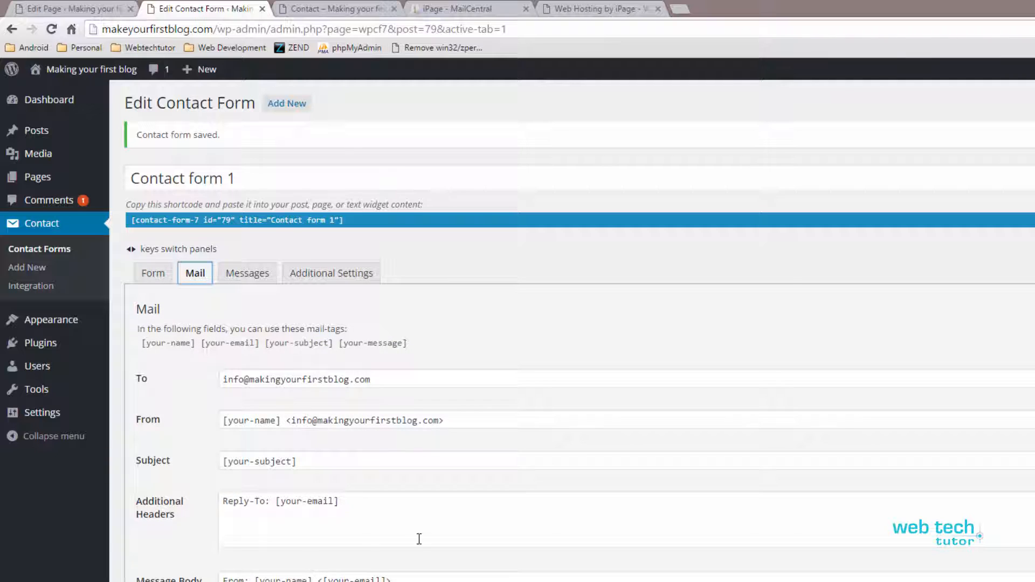
pyautogui.scroll(-3, 418, 540)
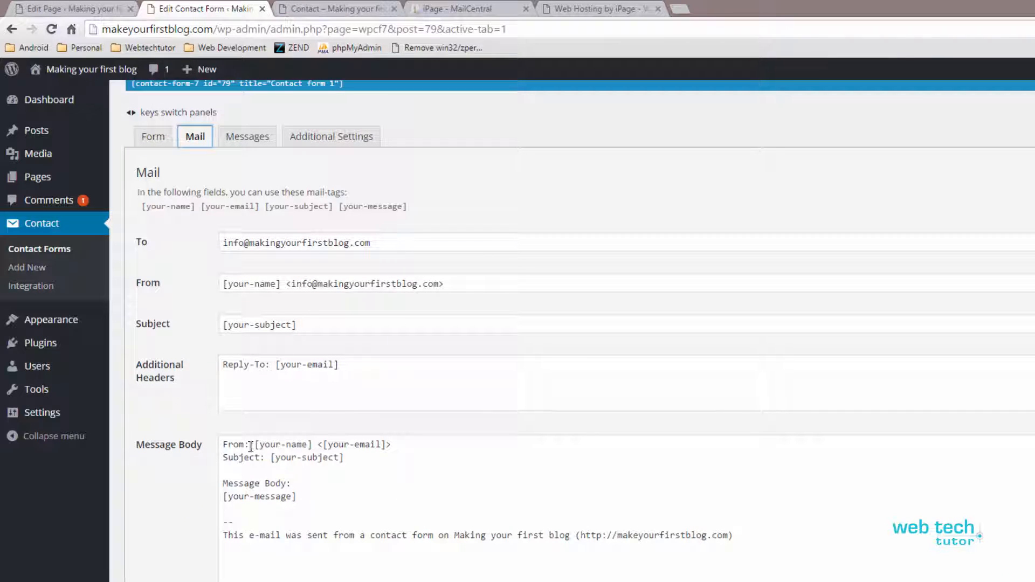
pyautogui.moveTo(248, 444); pyautogui.dragTo(223, 444)
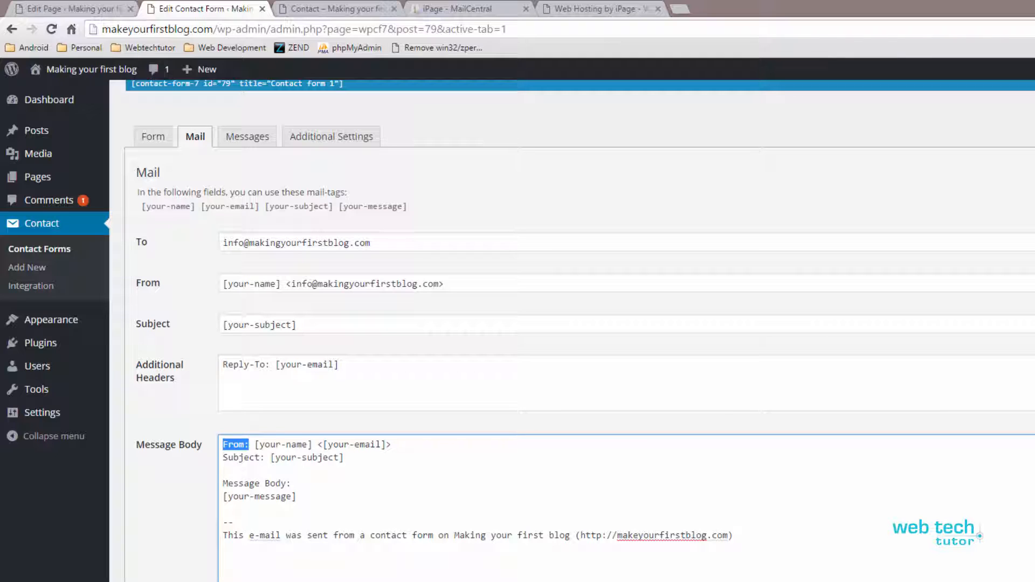
pyautogui.press('BackSpace')
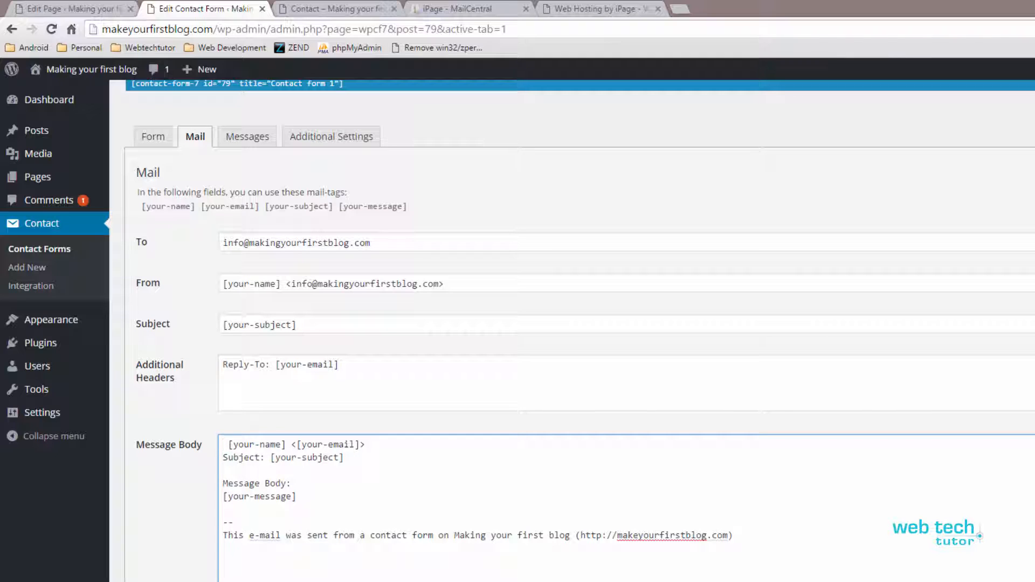
pyautogui.write('Client Name ')
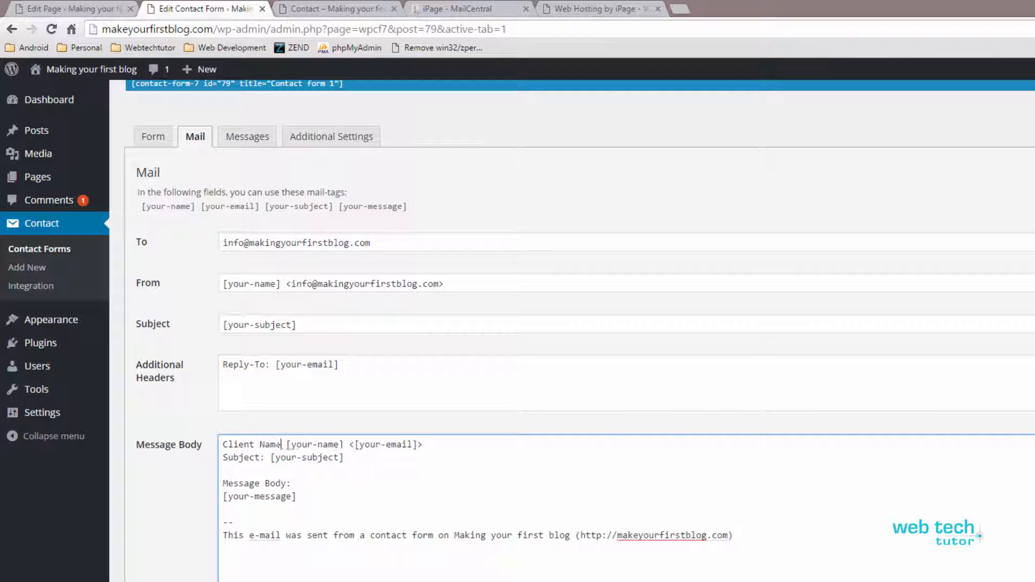
pyautogui.write(':')
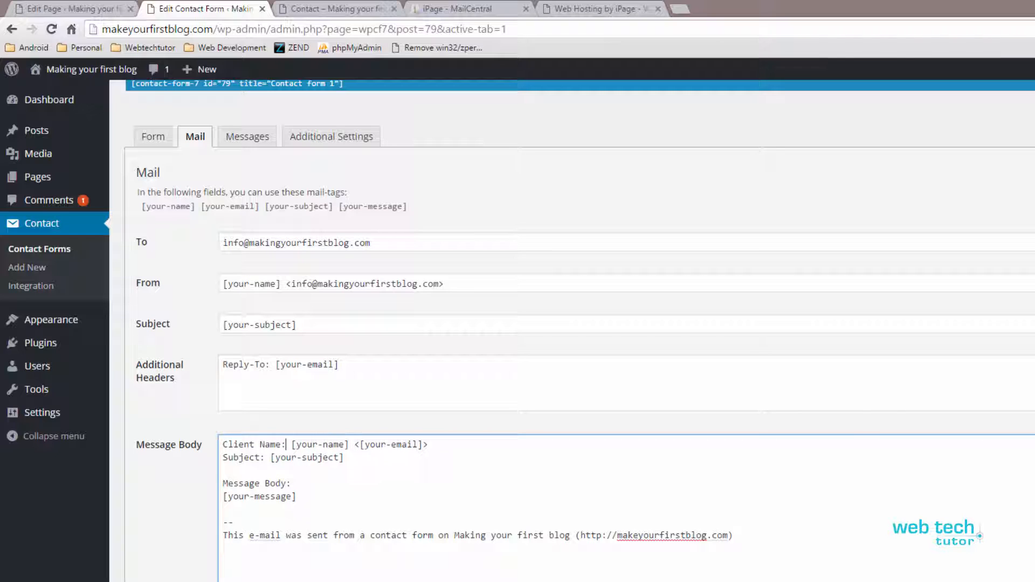
pyautogui.press('Home')
pyautogui.write('Potential')
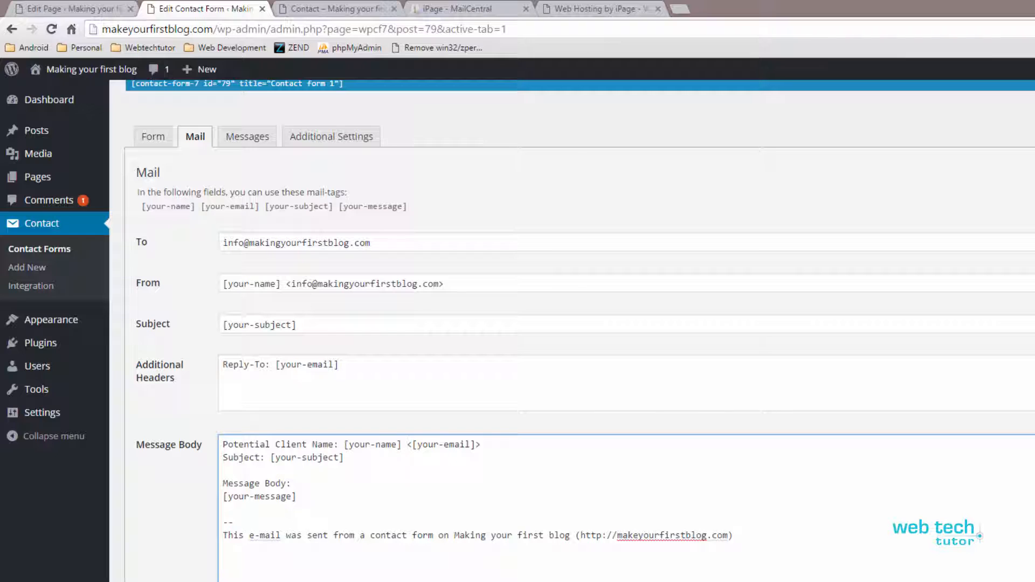
# Step: Put the email tag on its own 'Email:' line and delete the Subject line
pyautogui.press('Return')
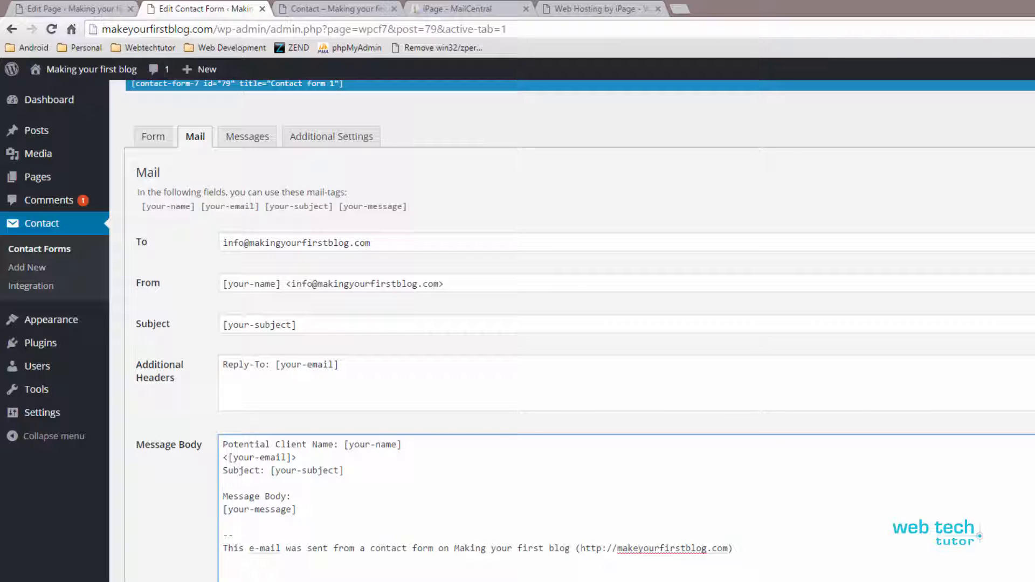
pyautogui.write('Email:')
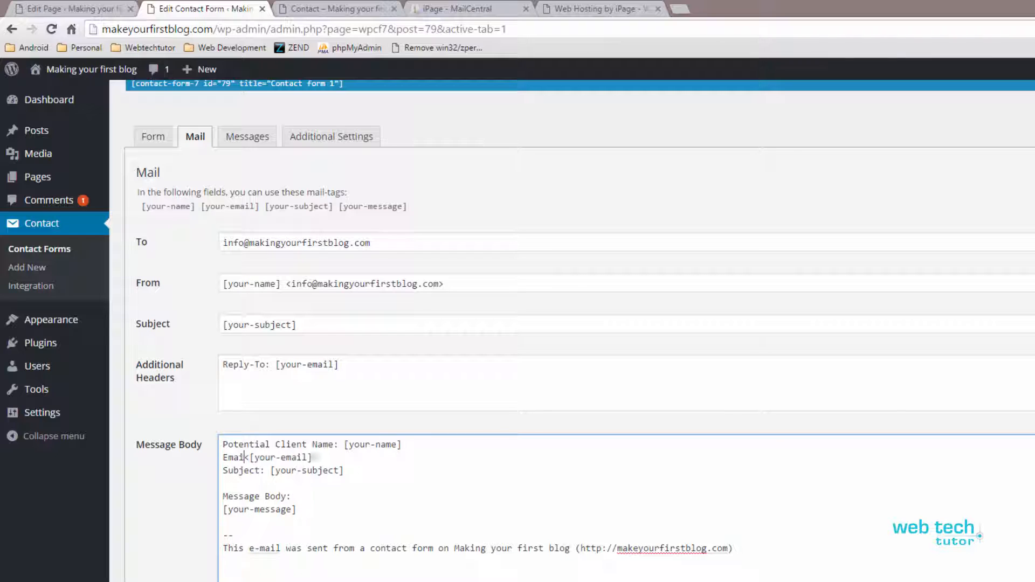
pyautogui.press('Delete')
pyautogui.hotkey('shift', 'Home')
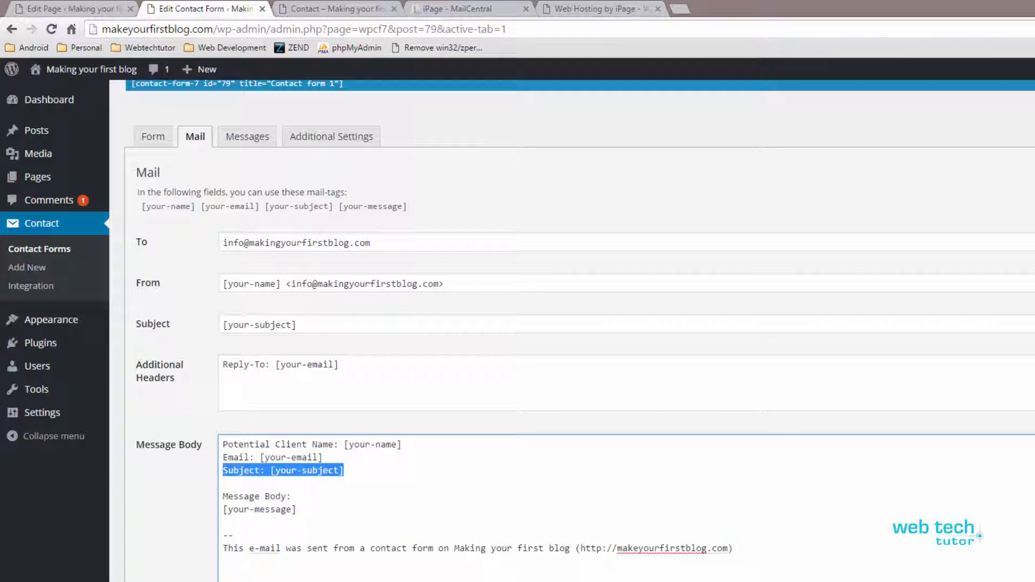
pyautogui.press('Delete')
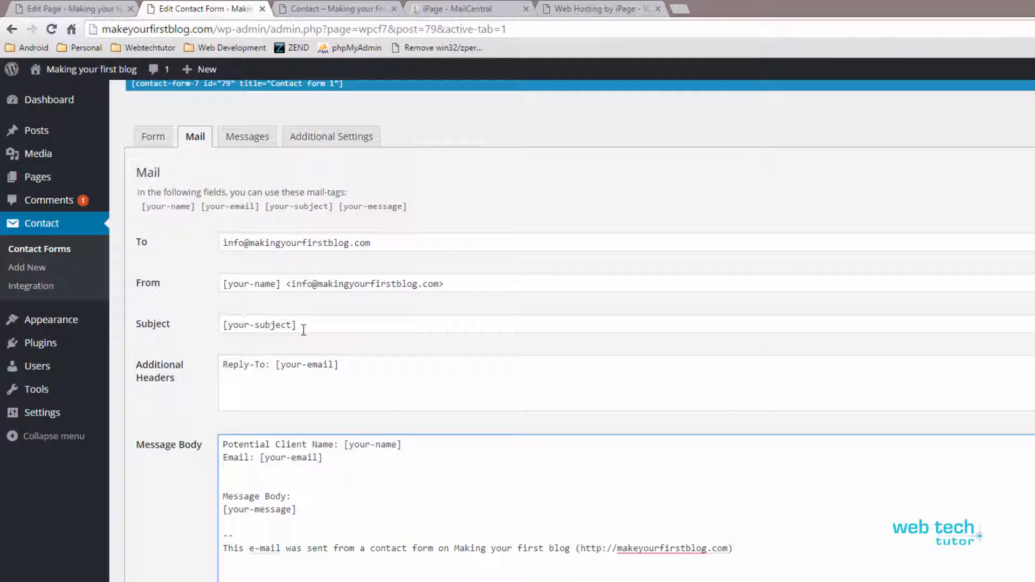
# Step: Replace the [your-subject] mail subject with 'New Lead', retyping it to drop a stray character
pyautogui.tripleClick(396, 315)
pyautogui.write('New ')
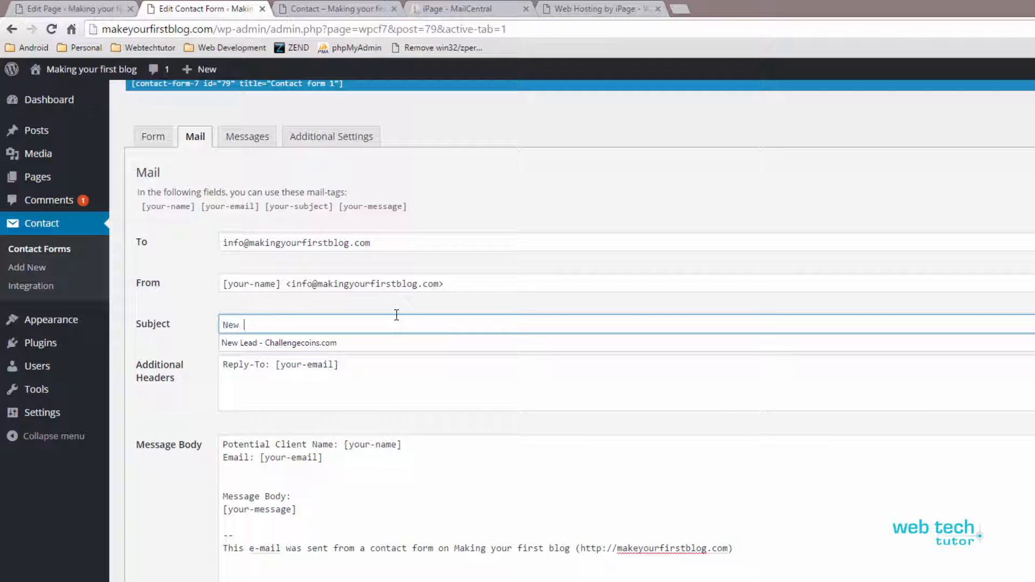
pyautogui.write('Lead`')
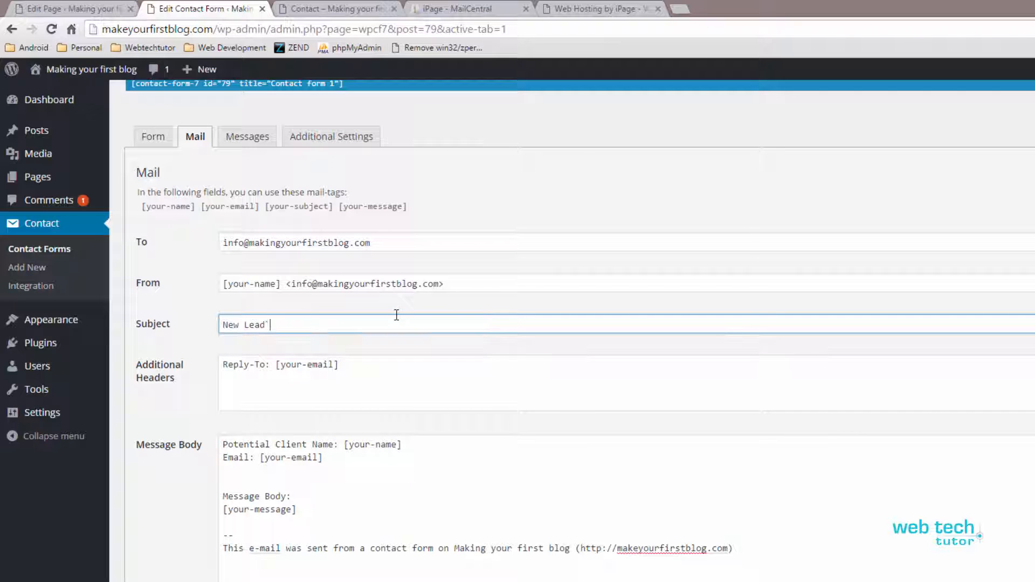
pyautogui.press('Tab')
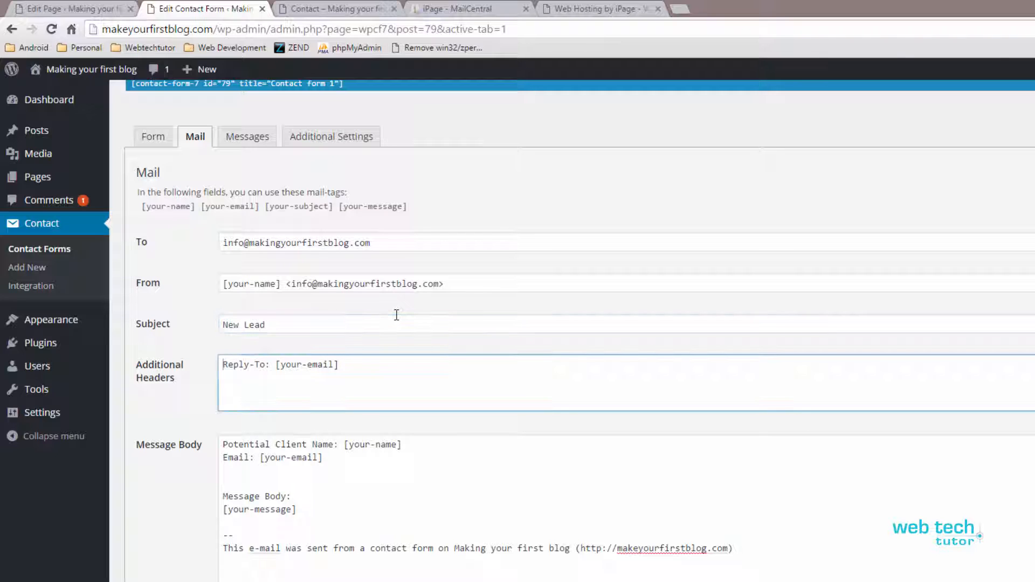
pyautogui.click(324, 462)
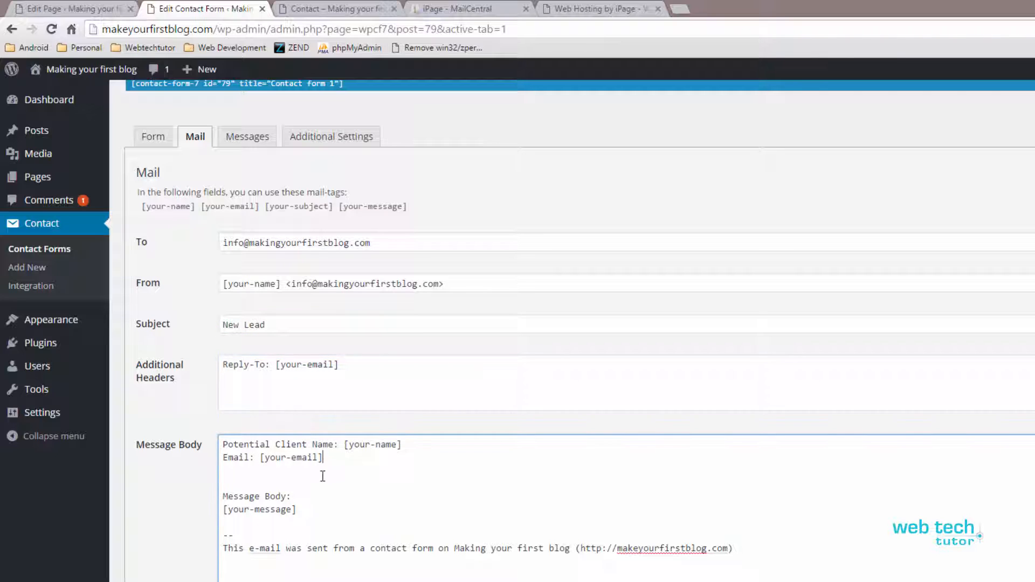
pyautogui.click(286, 481)
pyautogui.click(292, 498)
pyautogui.moveTo(223, 496); pyautogui.dragTo(295, 510)
pyautogui.click(298, 510)
pyautogui.click(289, 285)
pyautogui.moveTo(284, 328); pyautogui.dragTo(157, 331)
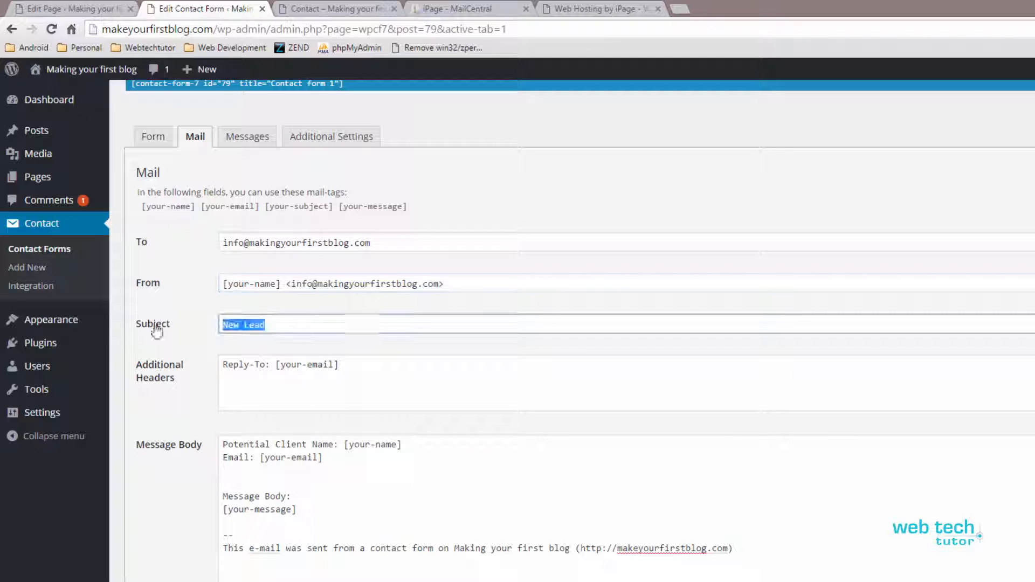
pyautogui.press('BackSpace')
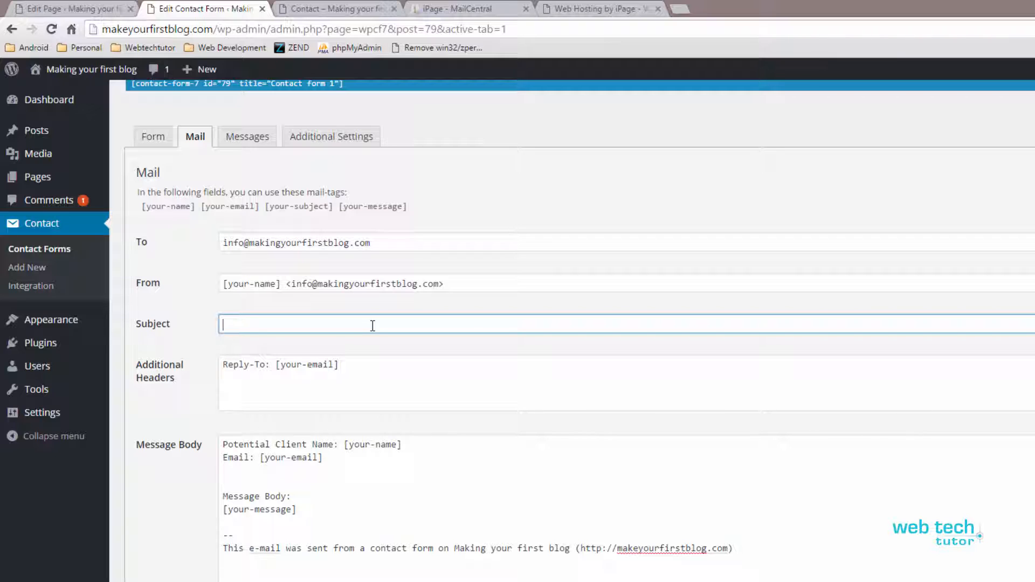
pyautogui.write('New Lead')
pyautogui.press('Tab')
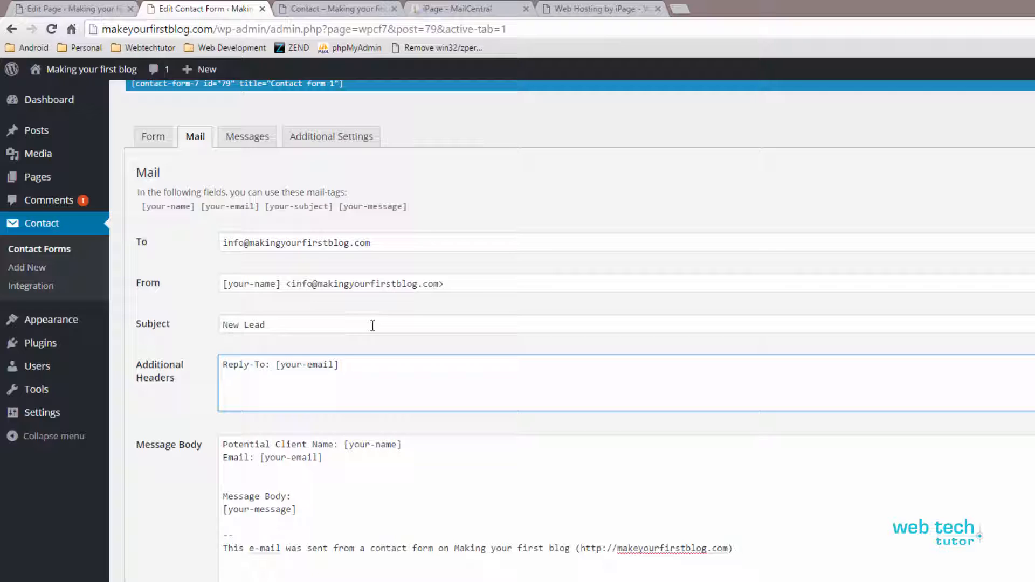
pyautogui.click(372, 325)
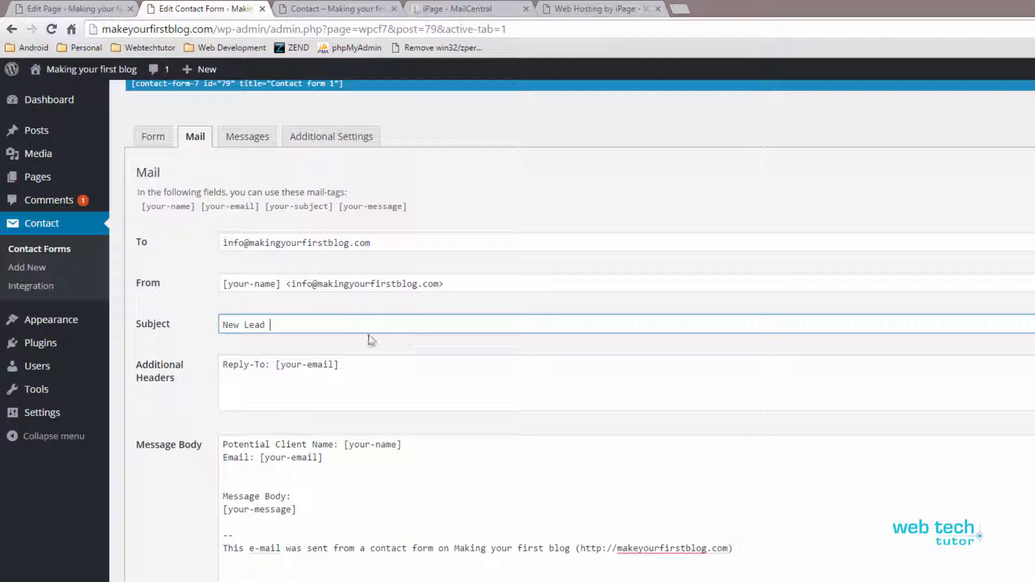
pyautogui.click(360, 365)
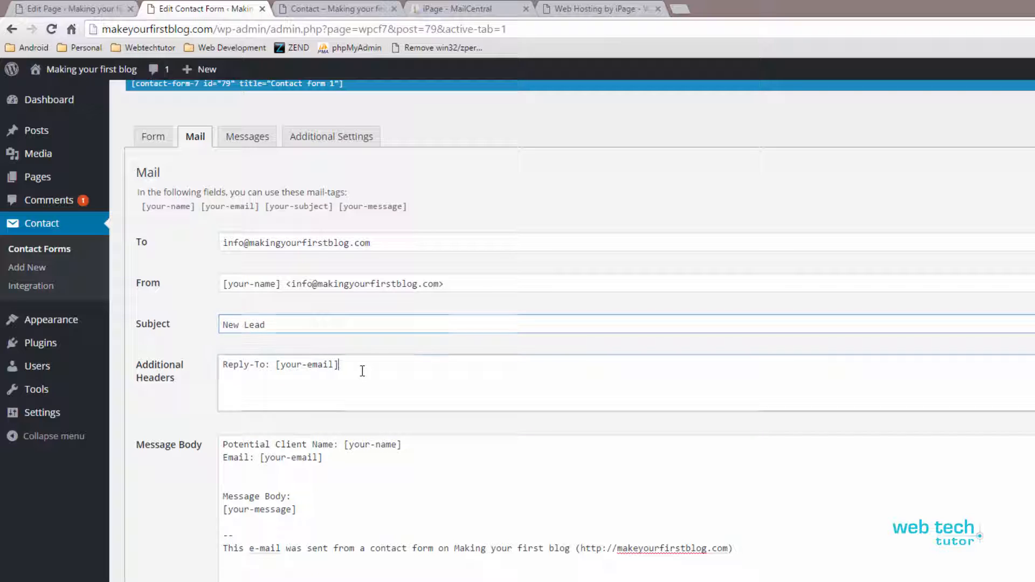
# Step: Reword the footer to 'This lead was generated from' and lengthen the dashed separator
pyautogui.click(296, 521)
pyautogui.moveTo(250, 549); pyautogui.dragTo(571, 548)
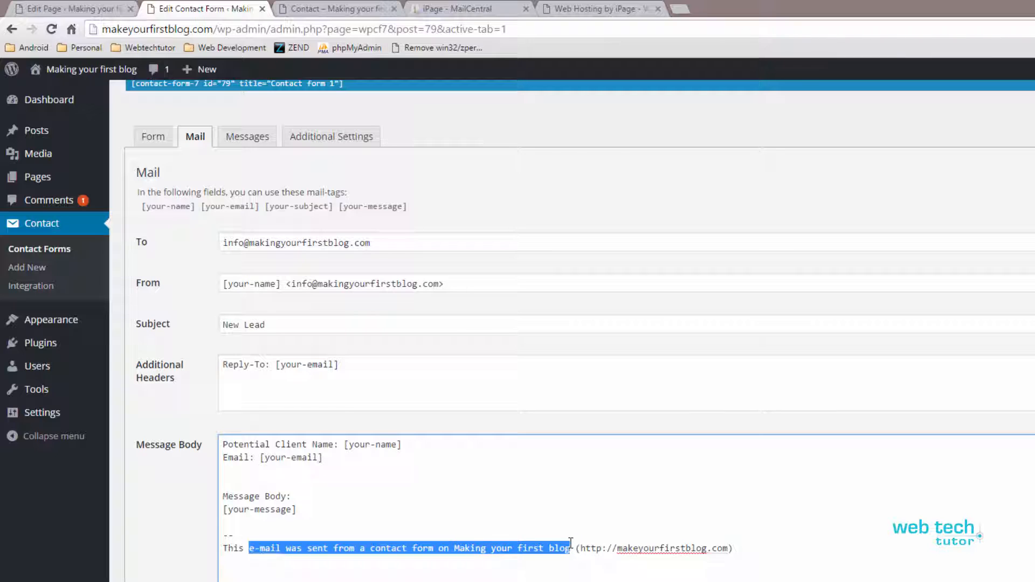
pyautogui.write('lead was gener')
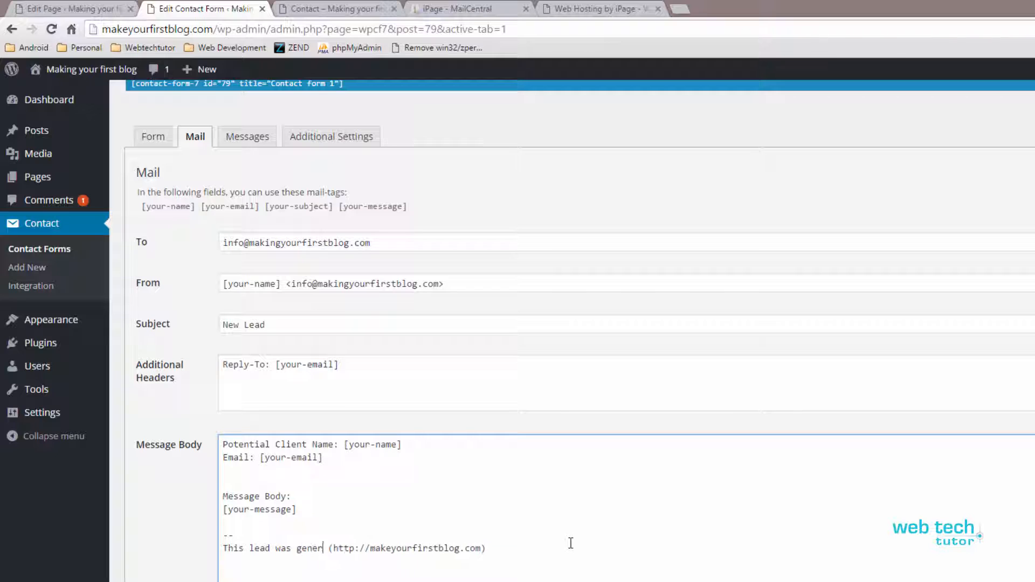
pyautogui.write('ated from')
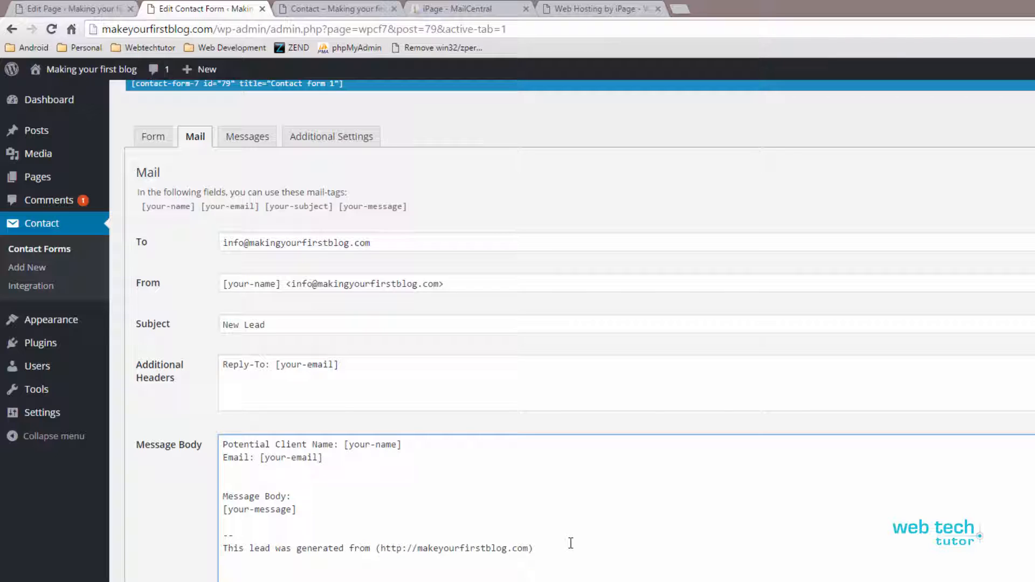
pyautogui.press('Right')
pyautogui.press('Right')
pyautogui.write('----------------------------------------')
# Step: Rename 'Message Body' to 'Message' and add 'Phone: [phone-number]' under Email
pyautogui.moveTo(288, 497); pyautogui.dragTo(222, 497)
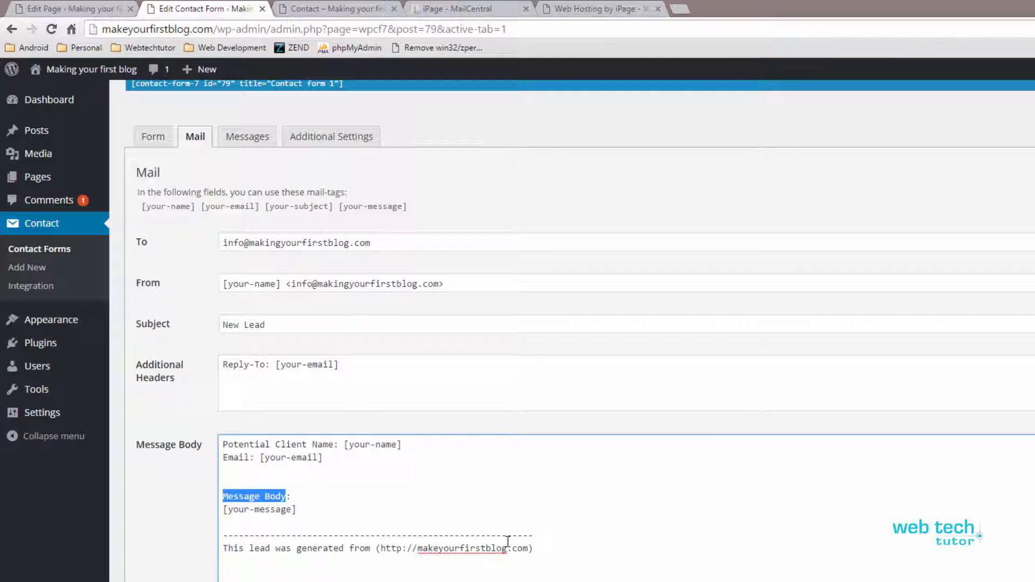
pyautogui.write('Message')
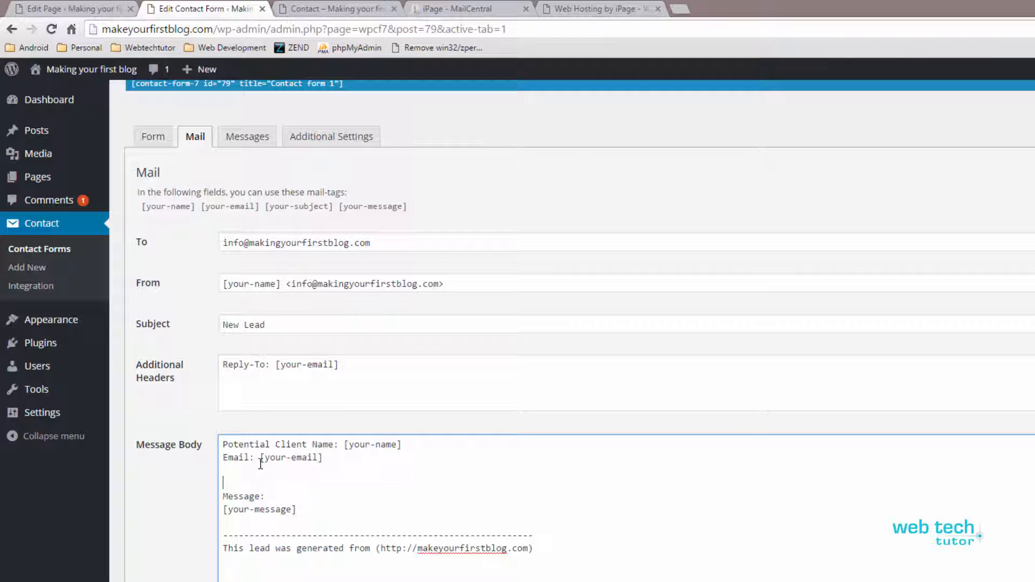
pyautogui.click(228, 466)
pyautogui.write('Phone: [phone-number]')
# Step: Check the phone-number field tag in the form template and save the contact form
pyautogui.click(150, 136)
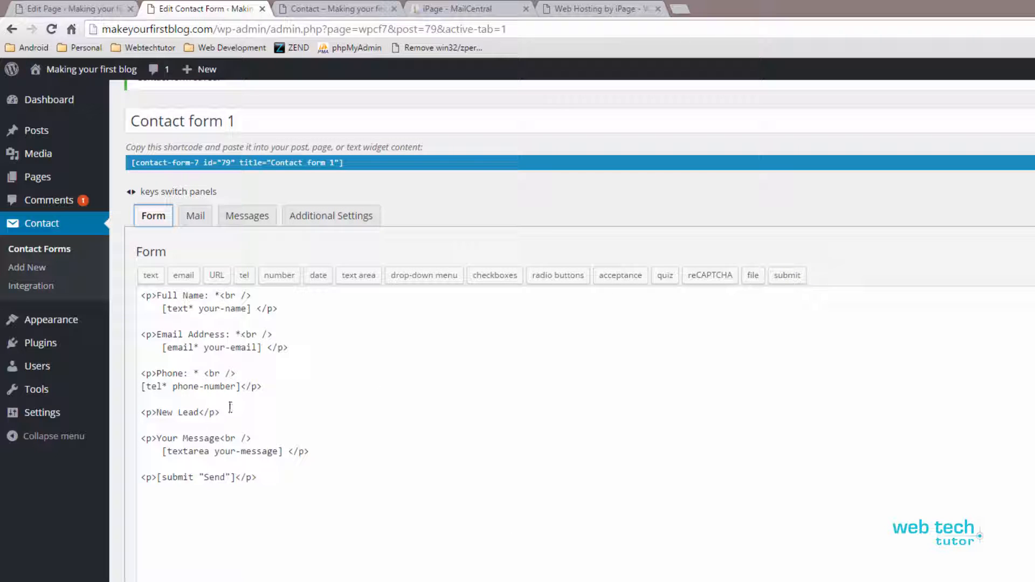
pyautogui.moveTo(235, 387)
pyautogui.mouseDown()
pyautogui.moveTo(174, 390)
pyautogui.moveTo(236, 387)
pyautogui.mouseUp()
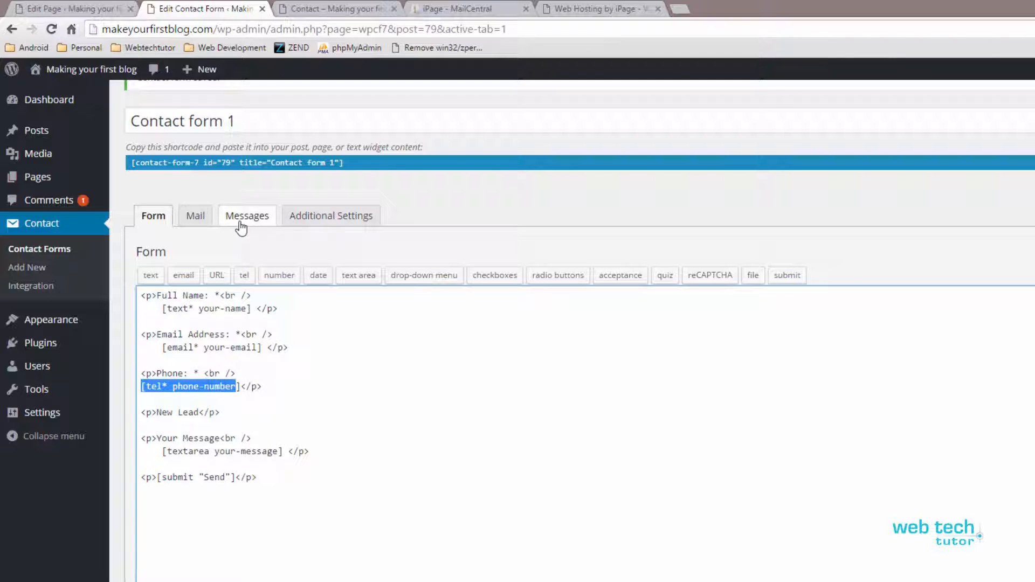
pyautogui.click(196, 217)
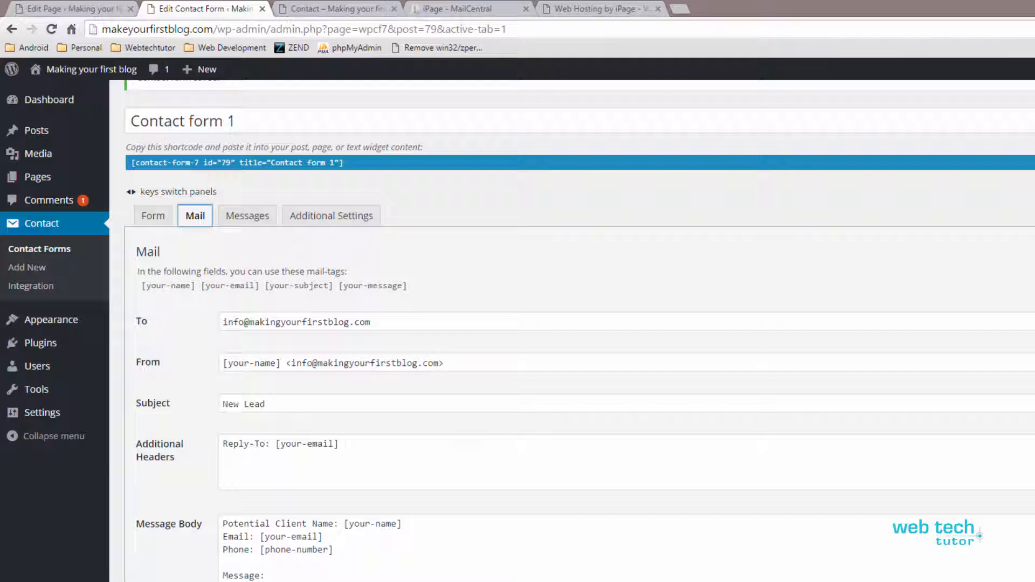
pyautogui.click(296, 579)
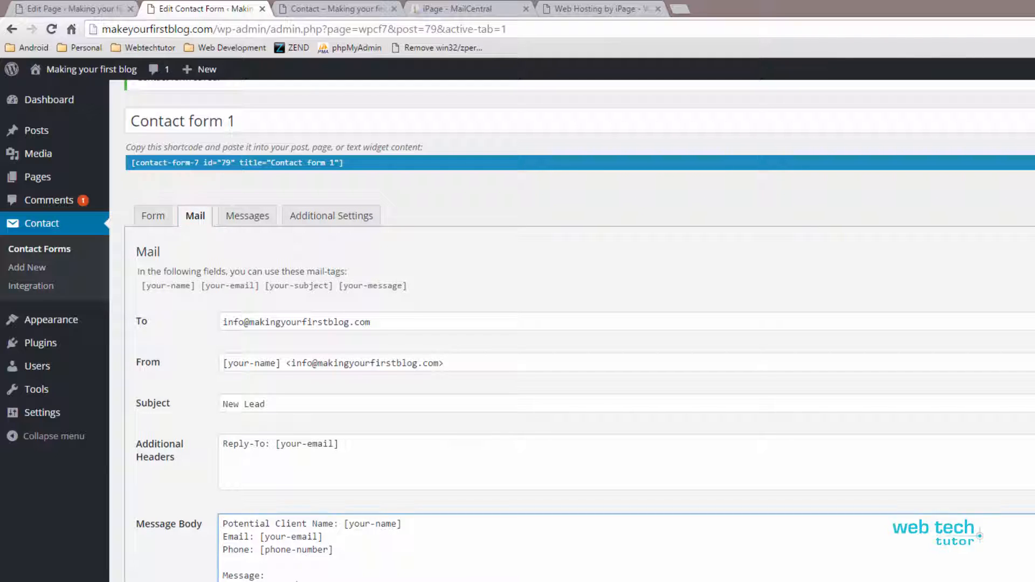
pyautogui.scroll(-1, 261, 566)
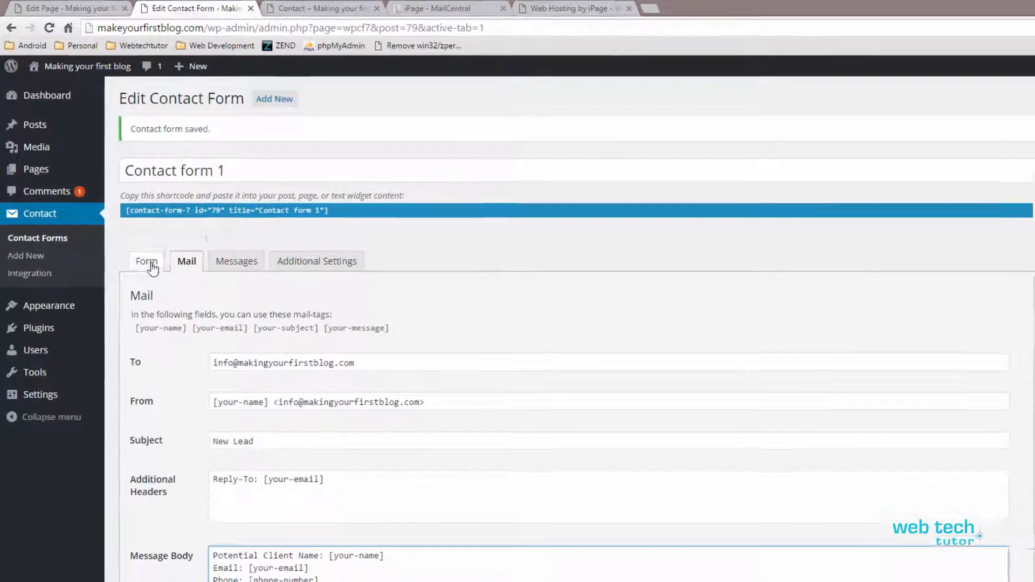
pyautogui.click(153, 267)
pyautogui.scroll(-1, 215, 526)
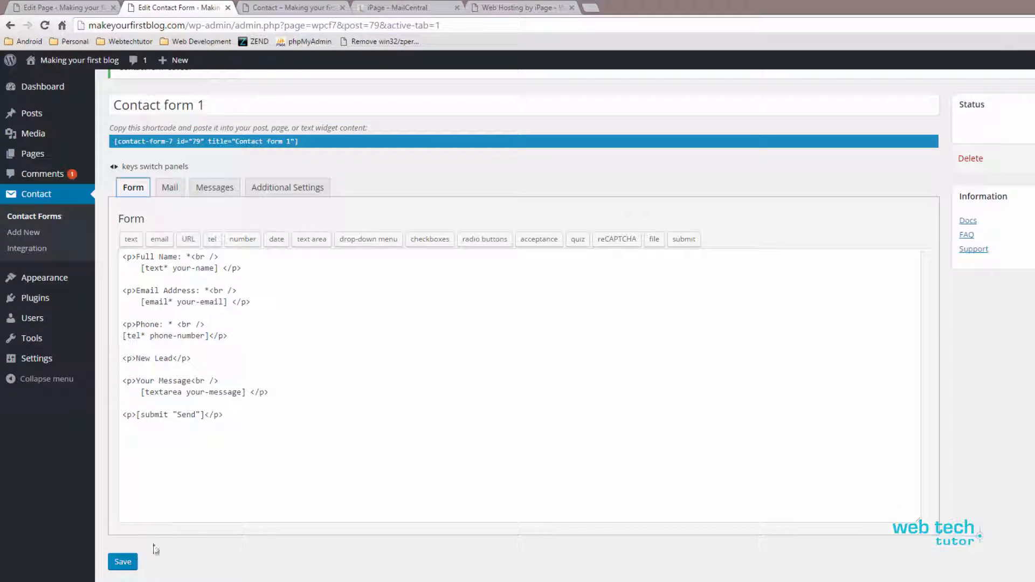
pyautogui.click(131, 562)
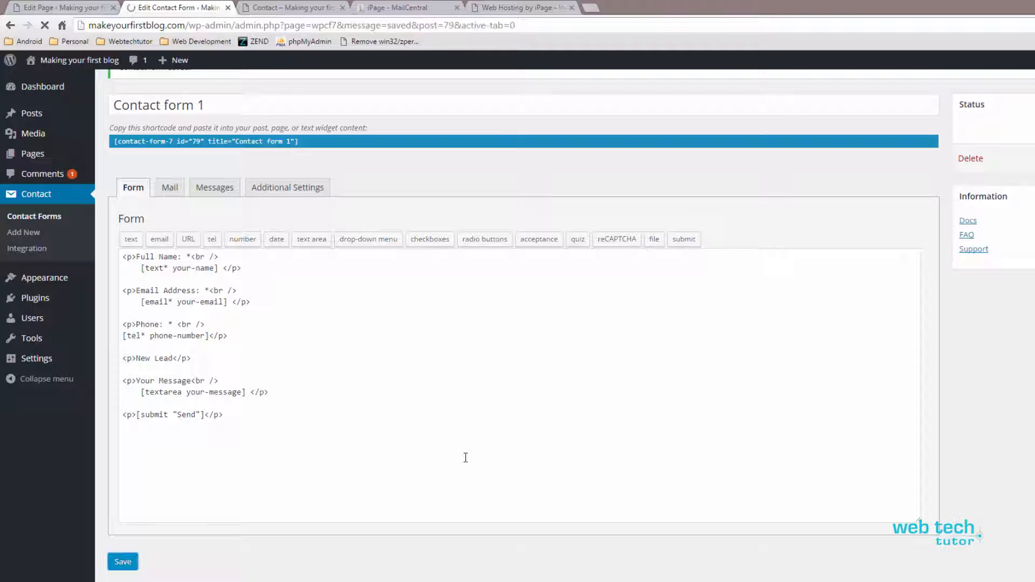
# Step: Verify the [phone-number] tag in the mail body and mail-tag list, then return to the form
pyautogui.click(170, 237)
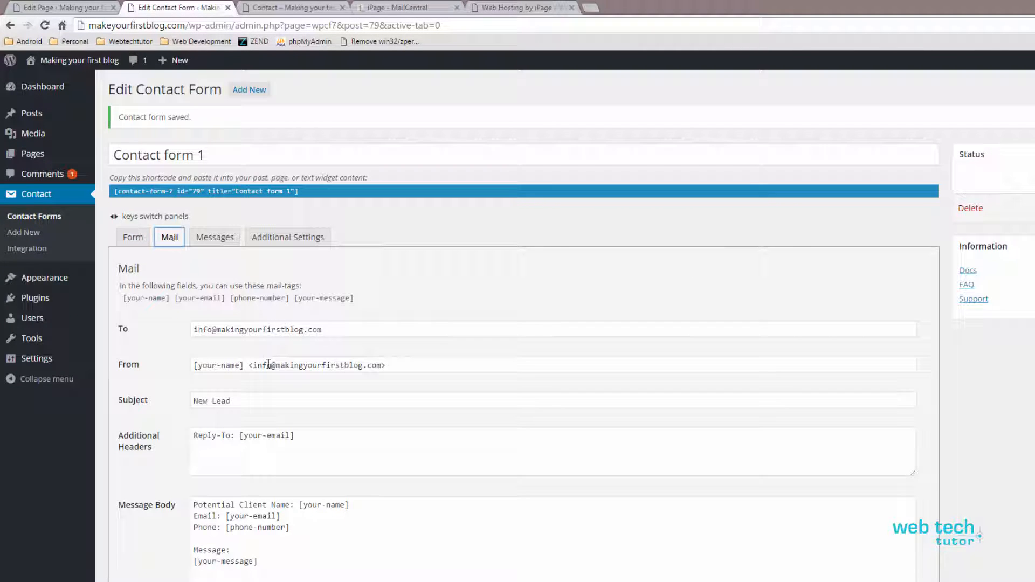
pyautogui.scroll(-2, 269, 361)
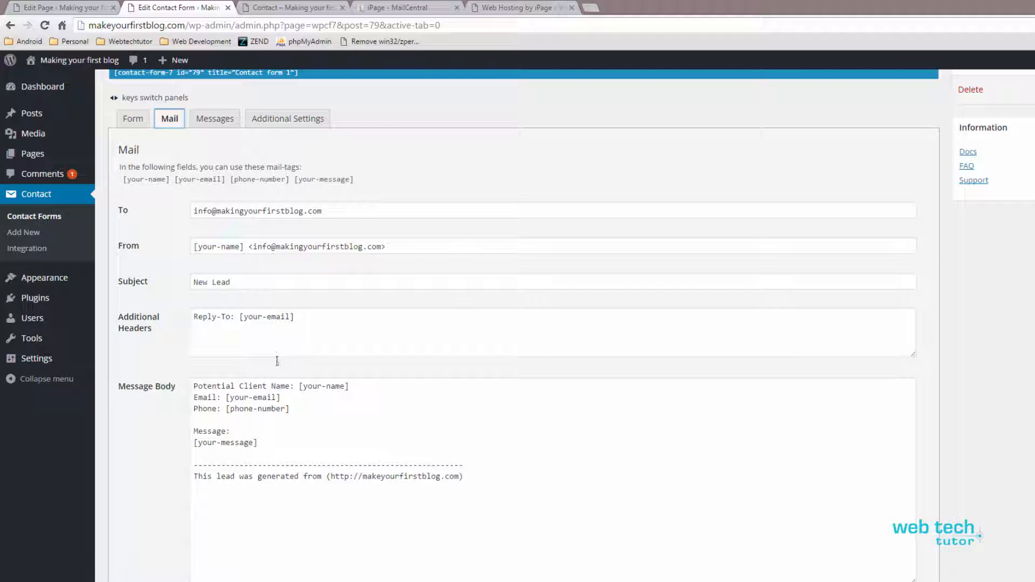
pyautogui.click(286, 408)
pyautogui.moveTo(287, 408); pyautogui.dragTo(228, 408)
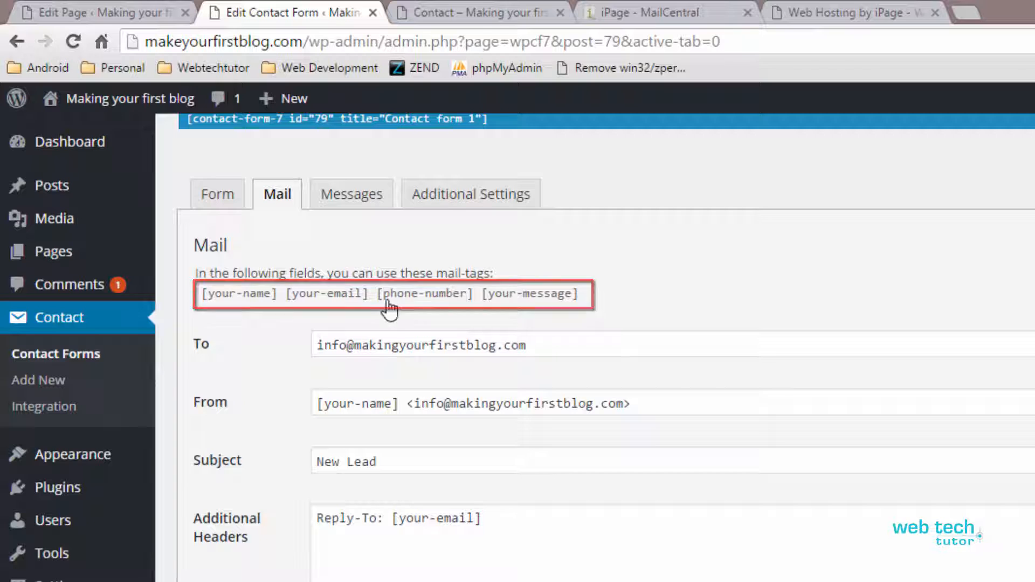
pyautogui.click(461, 305)
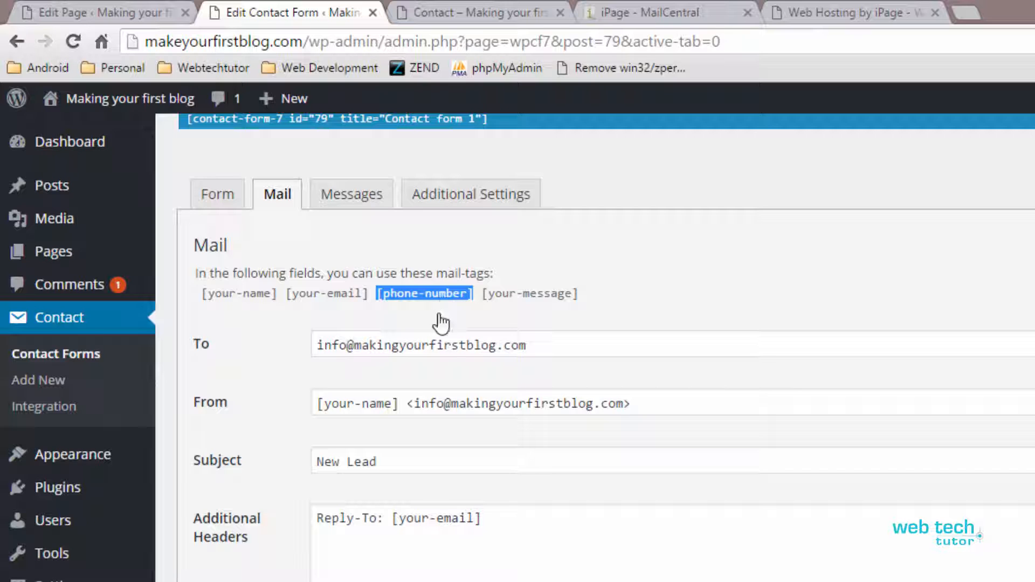
pyautogui.click(437, 579)
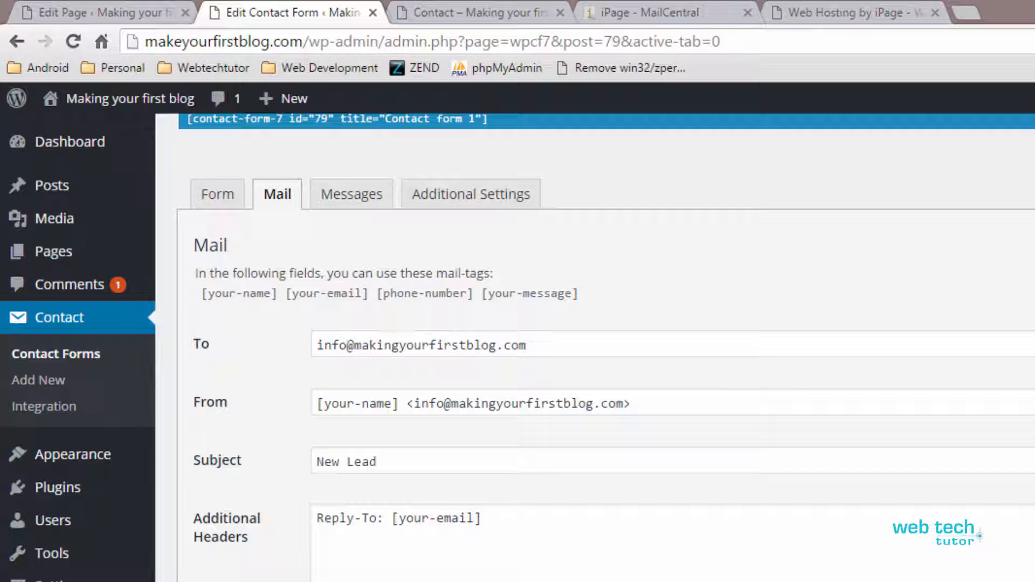
pyautogui.click(192, 196)
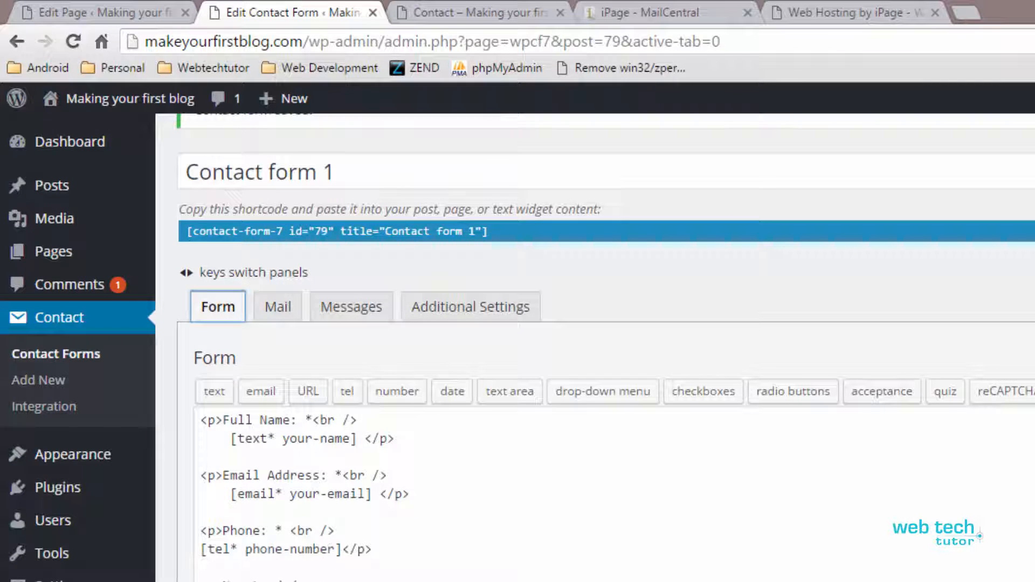
pyautogui.scroll(2, 427, 525)
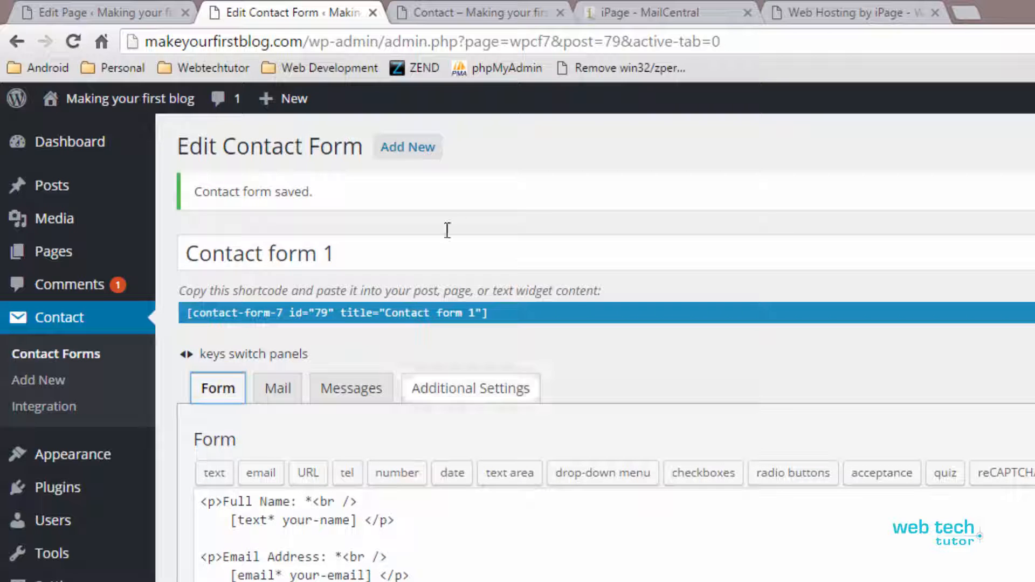
# Step: Reload the live Contact page to view the relabeled fields and the stray New Lead line
pyautogui.click(432, 2)
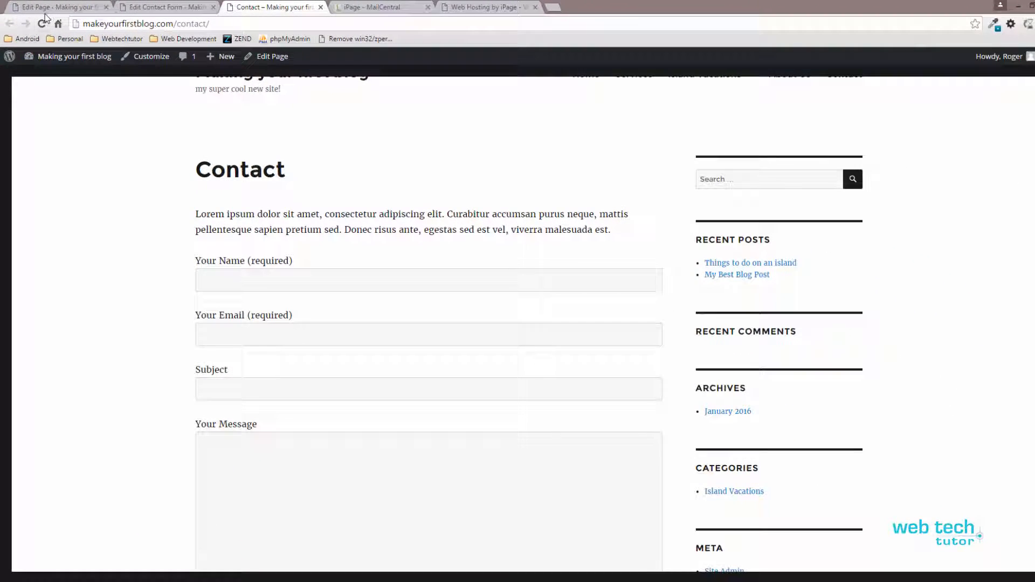
pyautogui.click(44, 22)
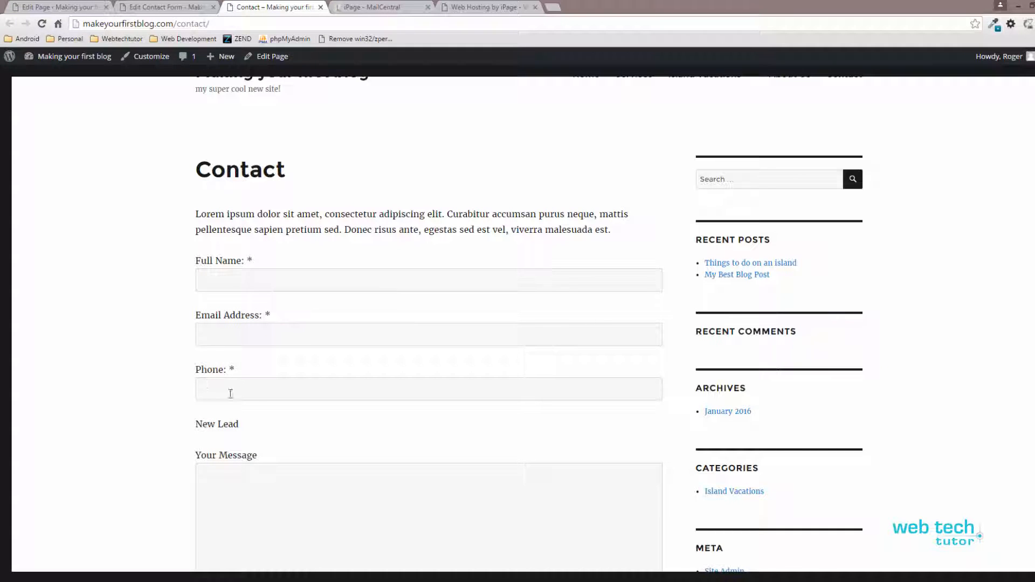
pyautogui.tripleClick(218, 425)
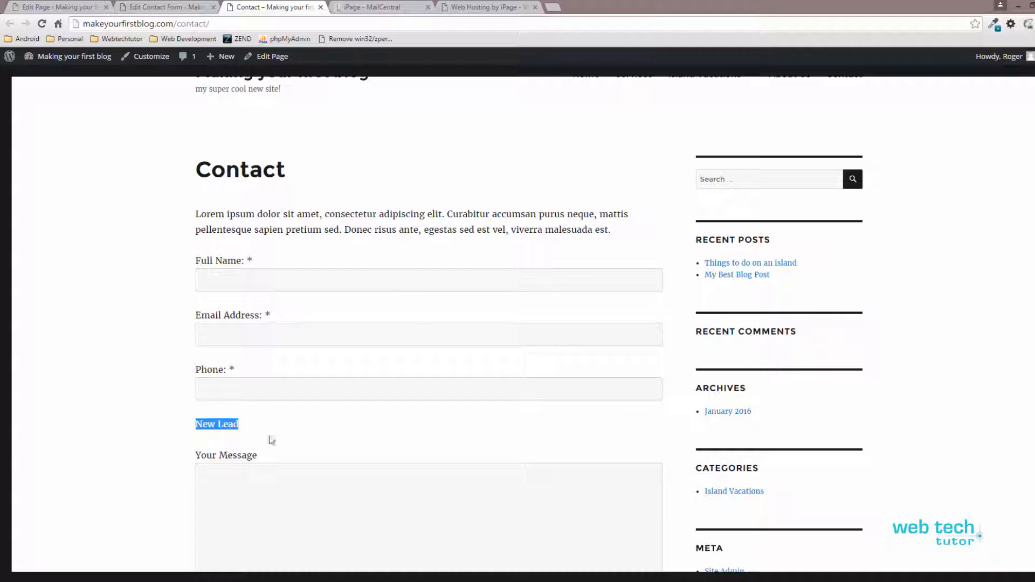
pyautogui.scroll(-2, 275, 440)
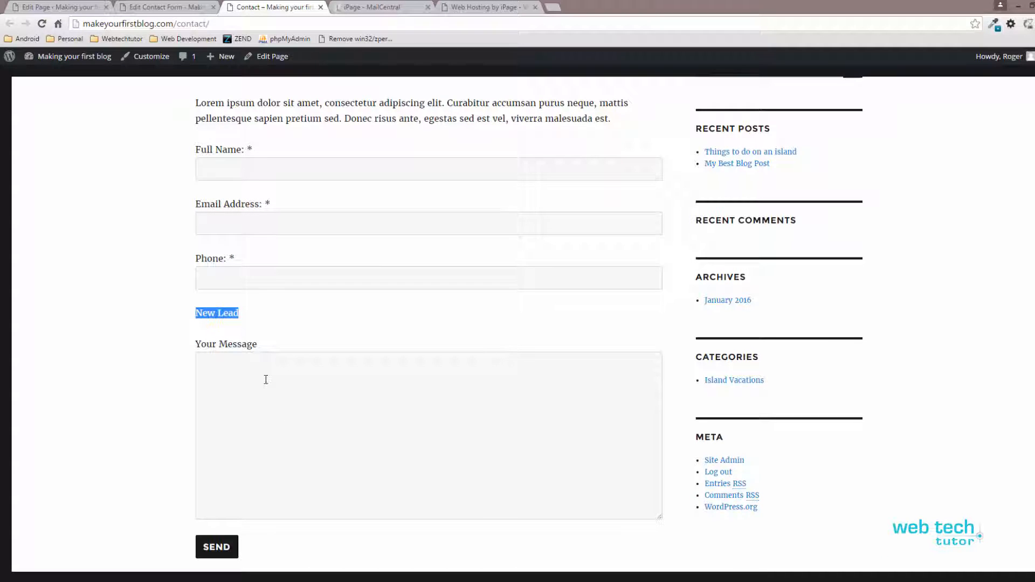
# Step: Delete the <p>New Lead</p> line from the template, save, and reload the Contact page
pyautogui.click(182, 8)
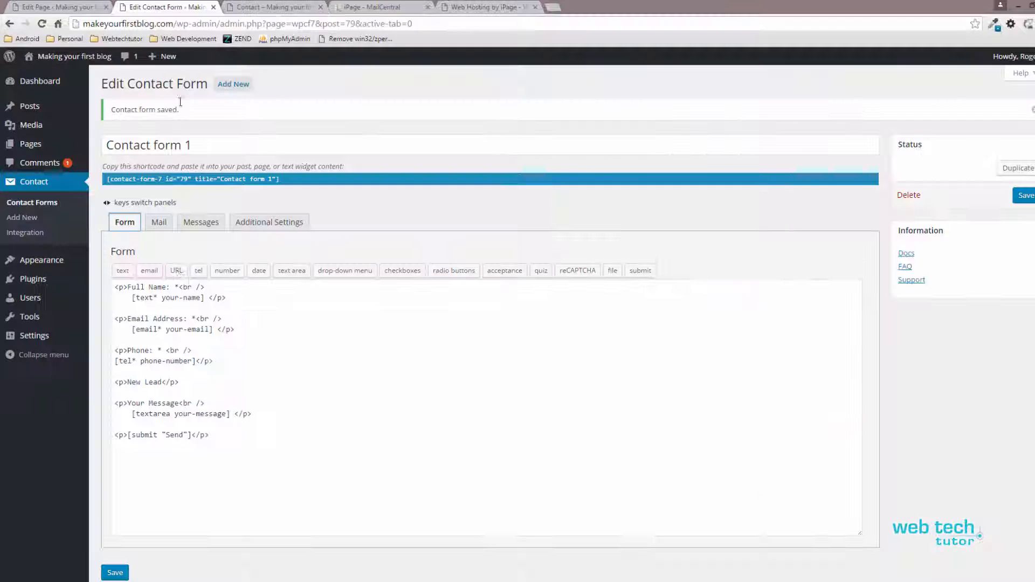
pyautogui.moveTo(181, 382); pyautogui.dragTo(102, 380)
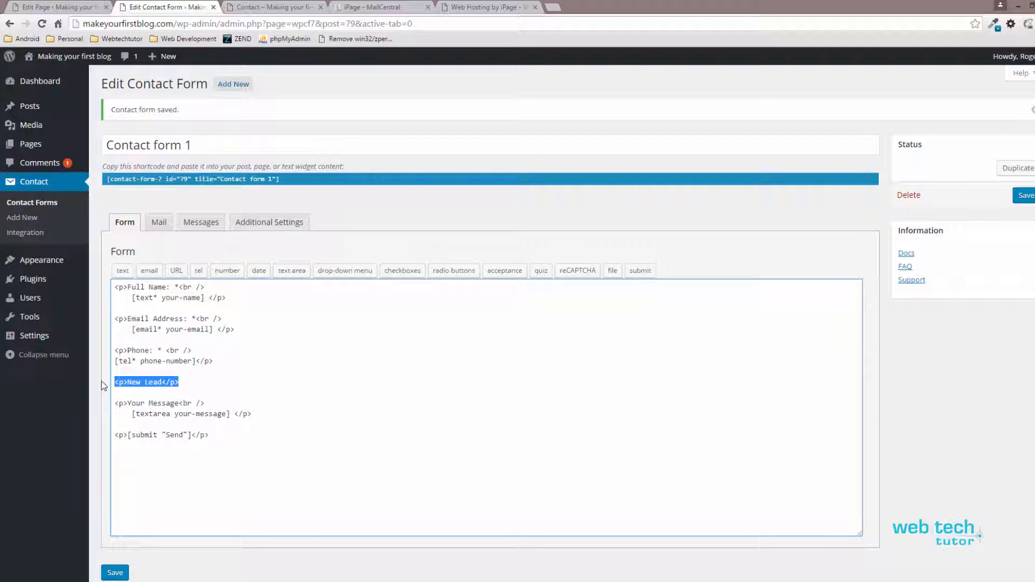
pyautogui.press('BackSpace')
pyautogui.press('BackSpace')
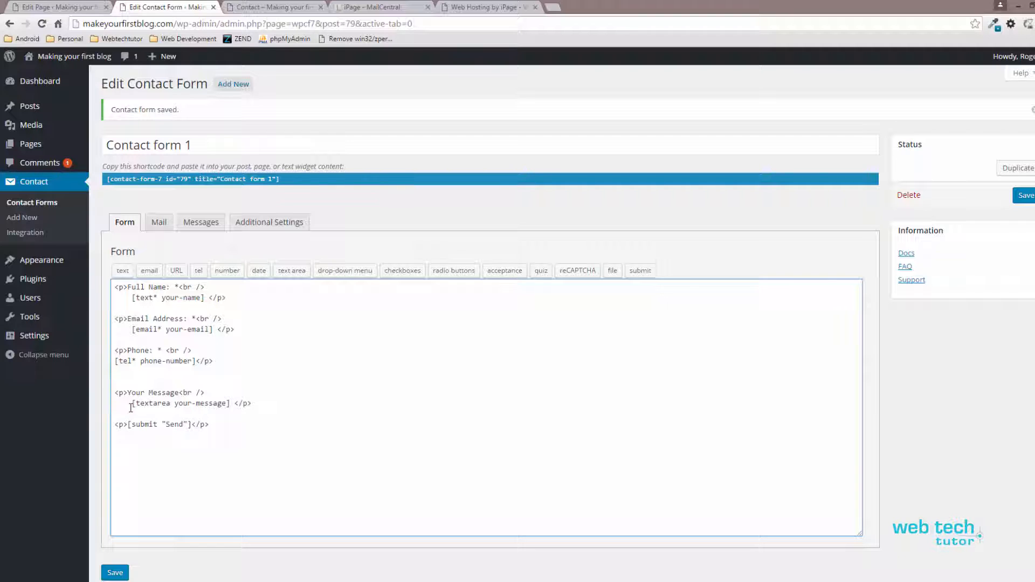
pyautogui.press('Delete')
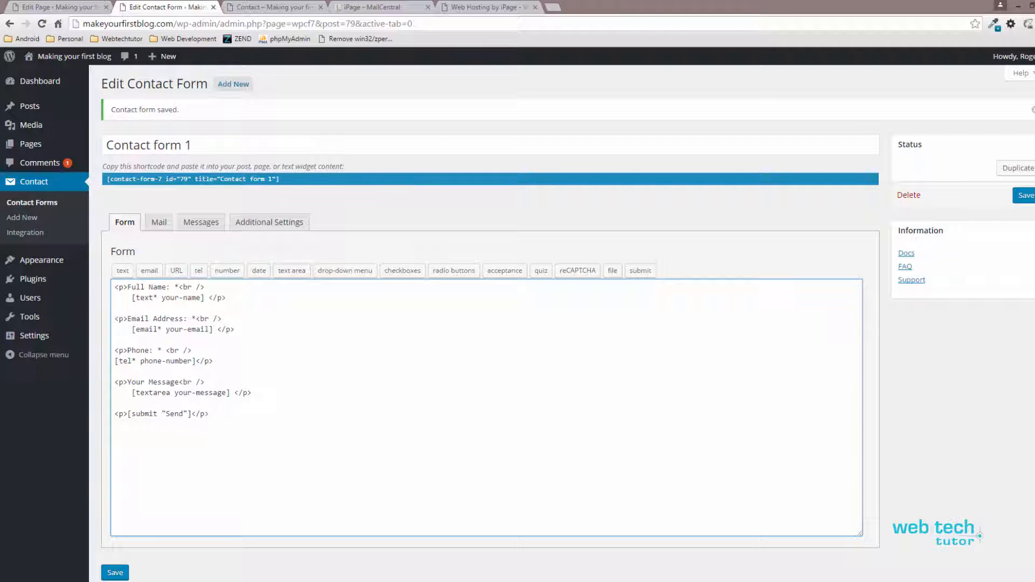
pyautogui.click(114, 574)
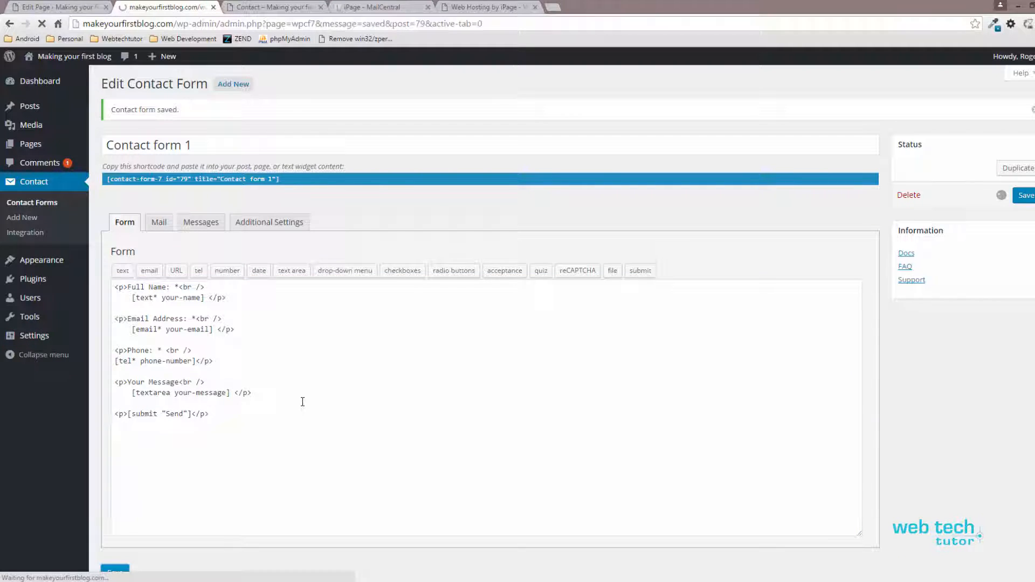
pyautogui.click(291, 8)
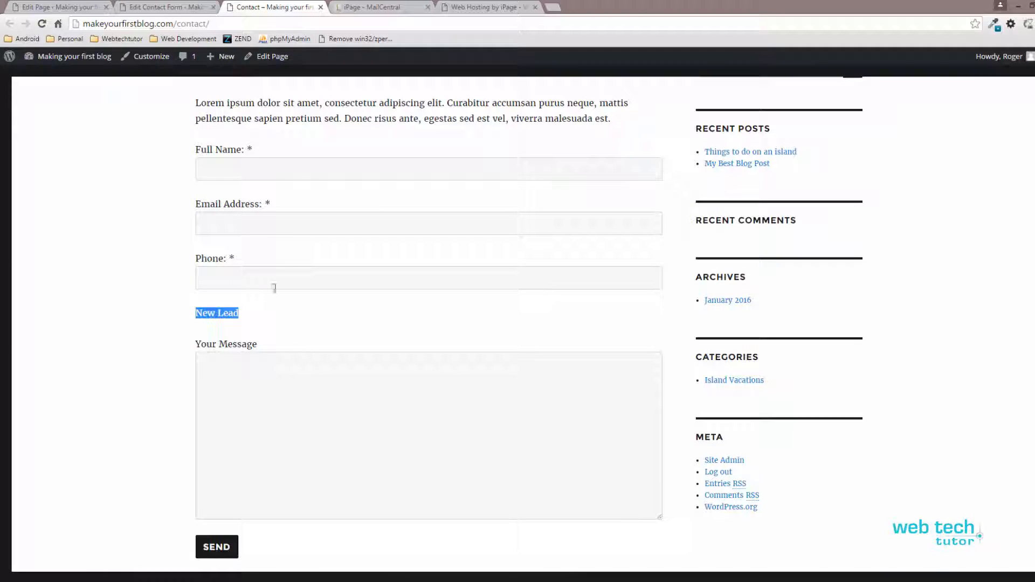
pyautogui.click(42, 24)
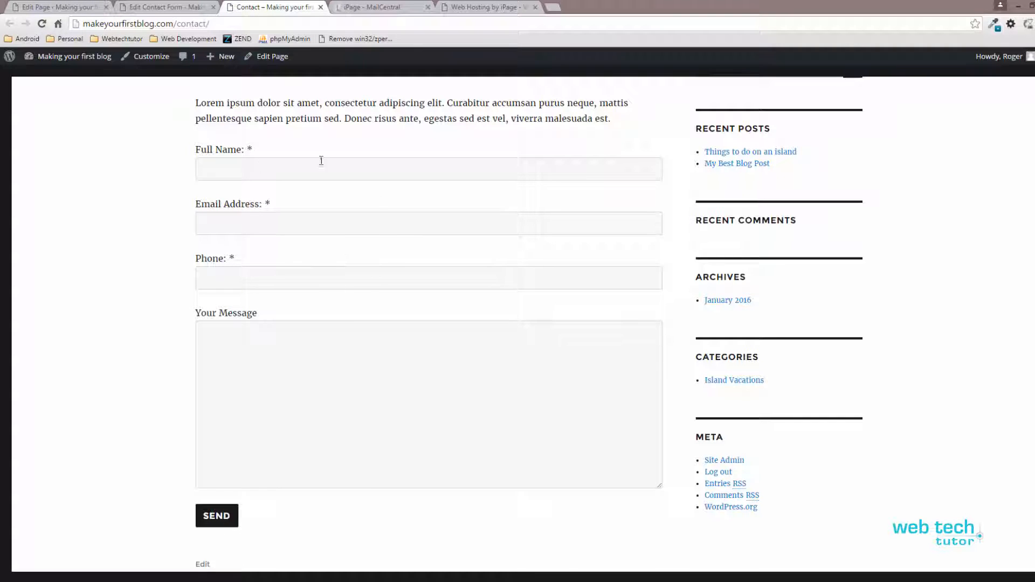
pyautogui.click(270, 172)
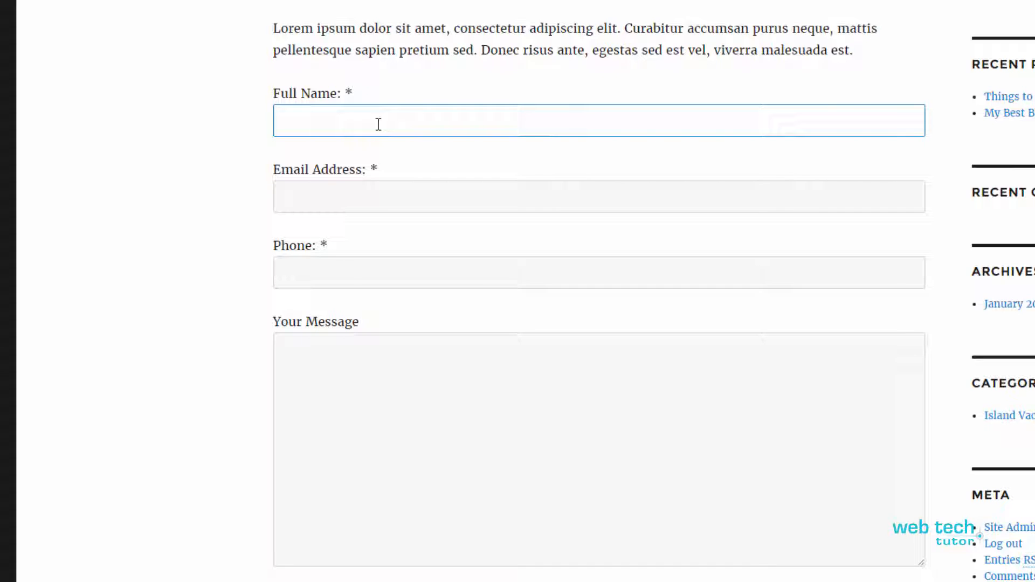
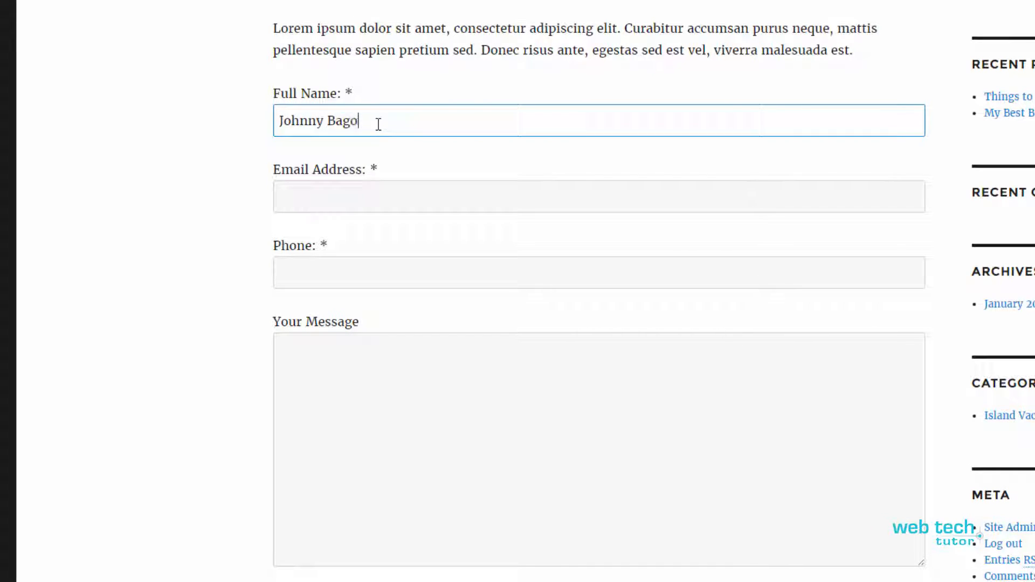
# Step: Send a test entry with a name, e-mail, phone number and the message 'this is a test'
pyautogui.press('Tab')
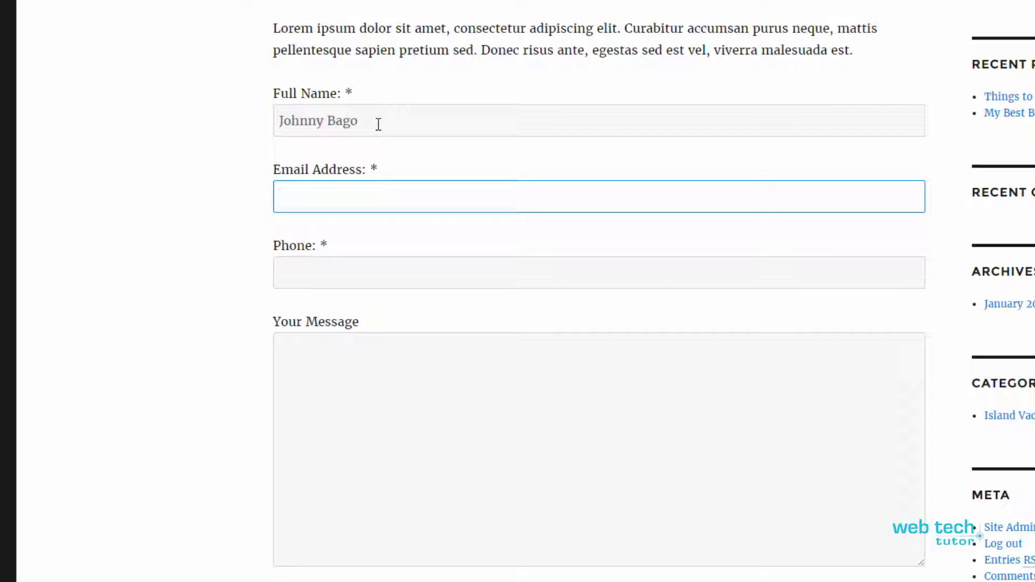
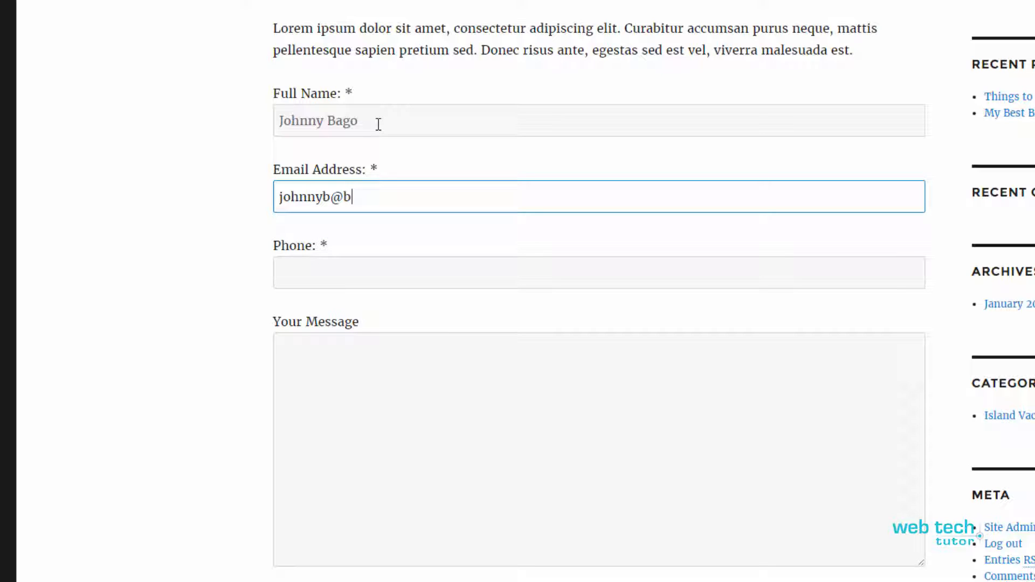
pyautogui.press('Tab')
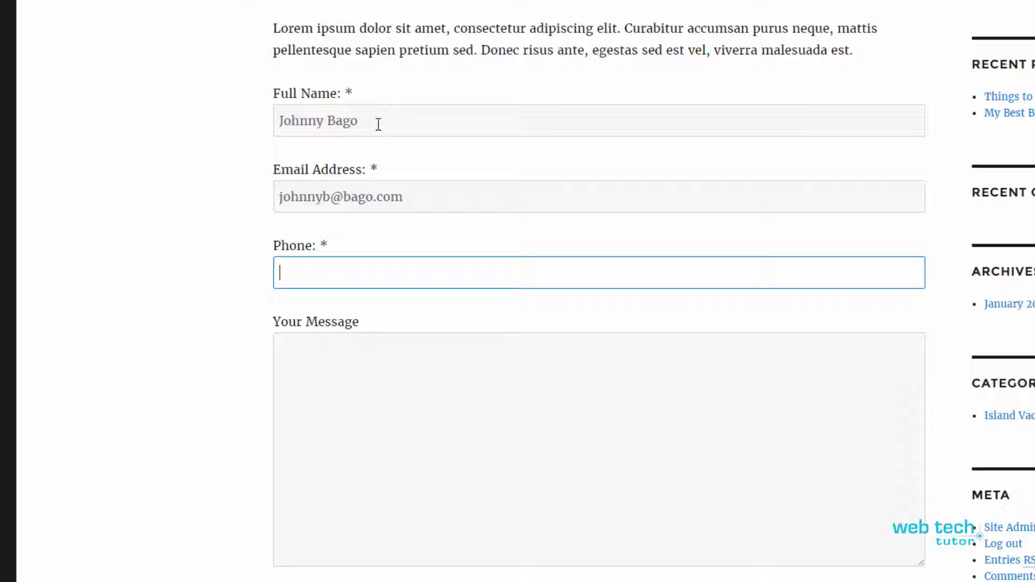
pyautogui.press('BackSpace')
pyautogui.click(301, 375)
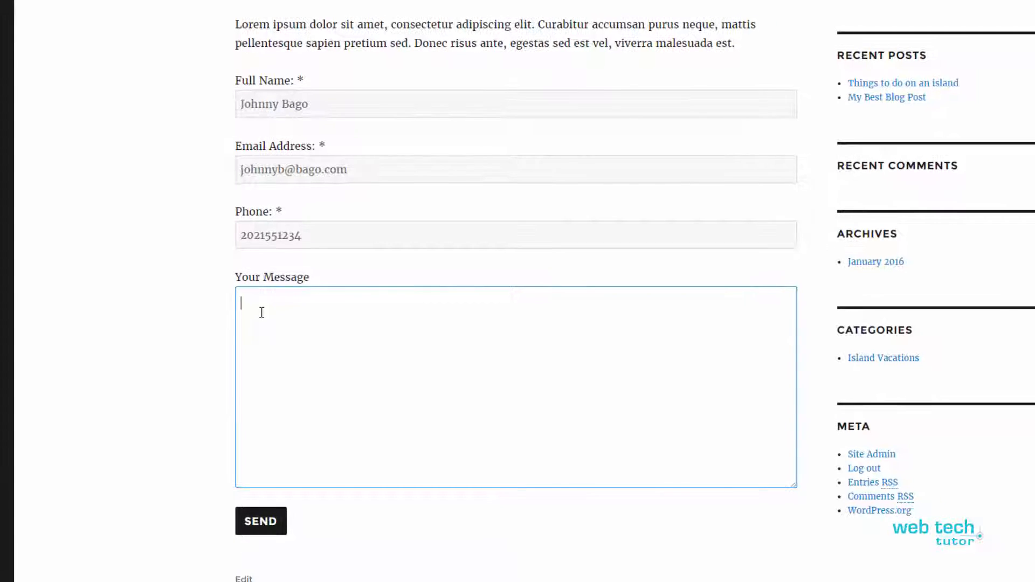
pyautogui.write('this is a test')
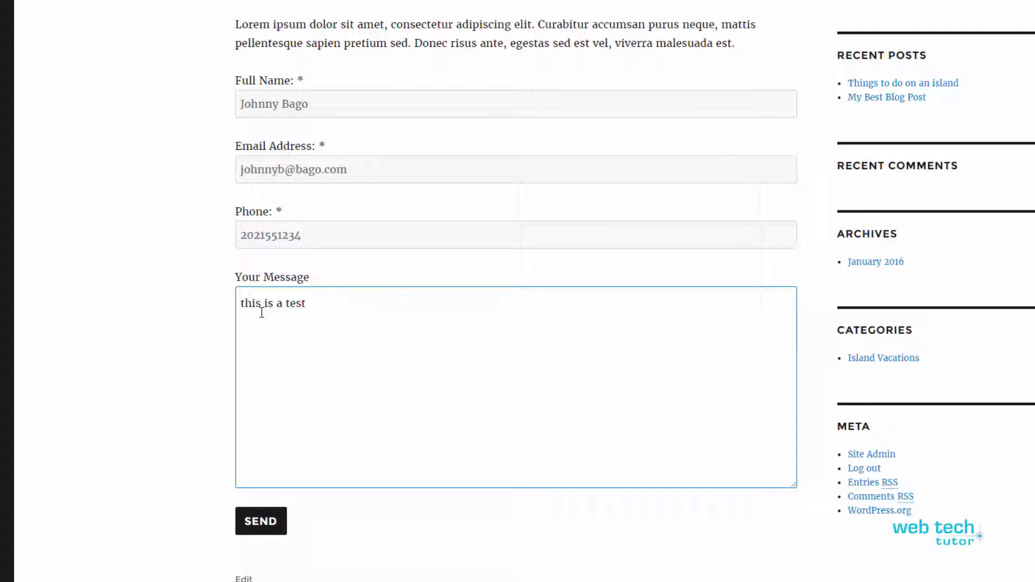
pyautogui.click(261, 527)
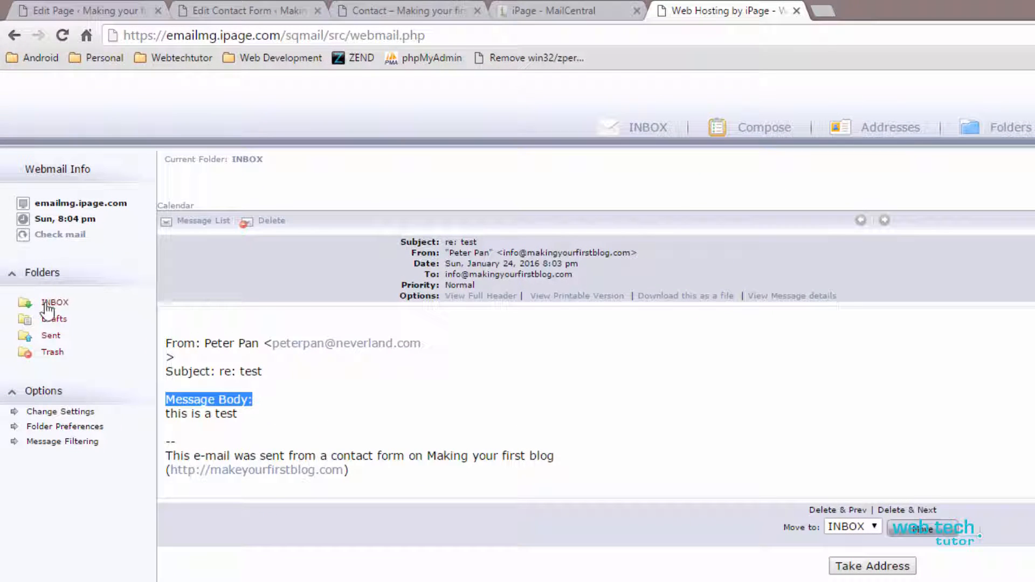
# Step: Refresh the webmail inbox and review the New Lead email's client details and footer line
pyautogui.click(49, 305)
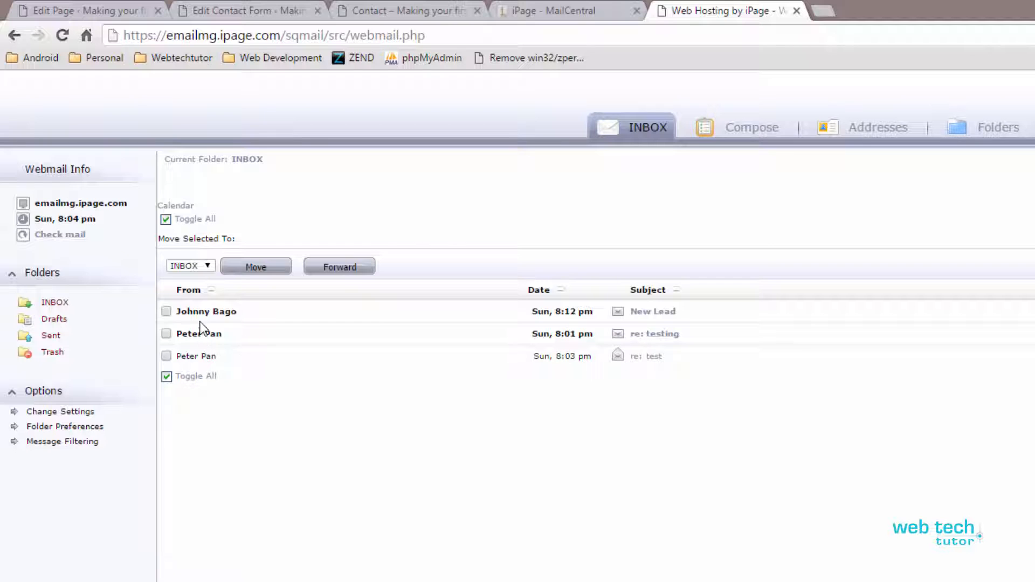
pyautogui.click(653, 312)
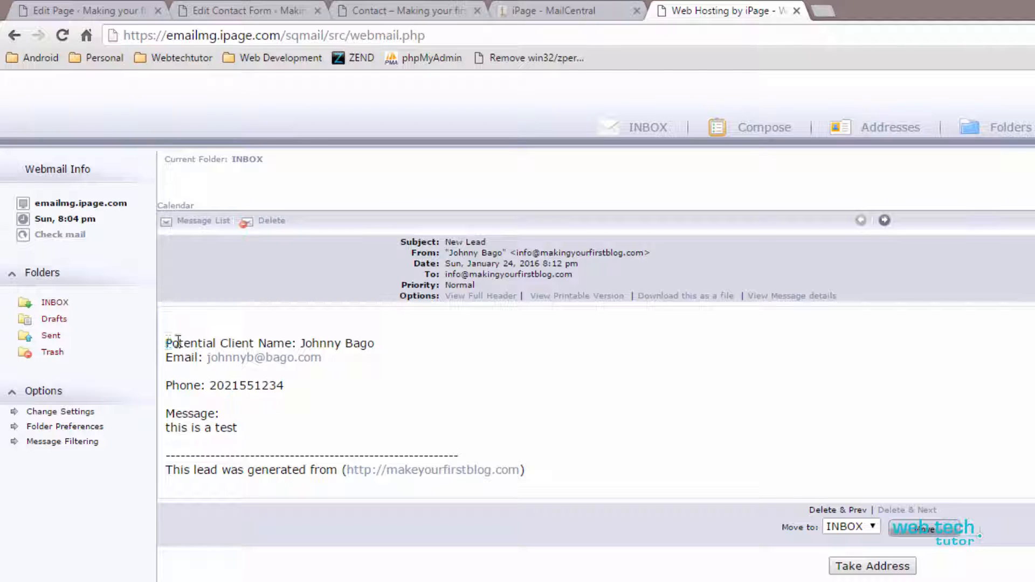
pyautogui.moveTo(167, 343); pyautogui.dragTo(376, 344)
pyautogui.click(375, 345)
pyautogui.moveTo(165, 470); pyautogui.dragTo(335, 474)
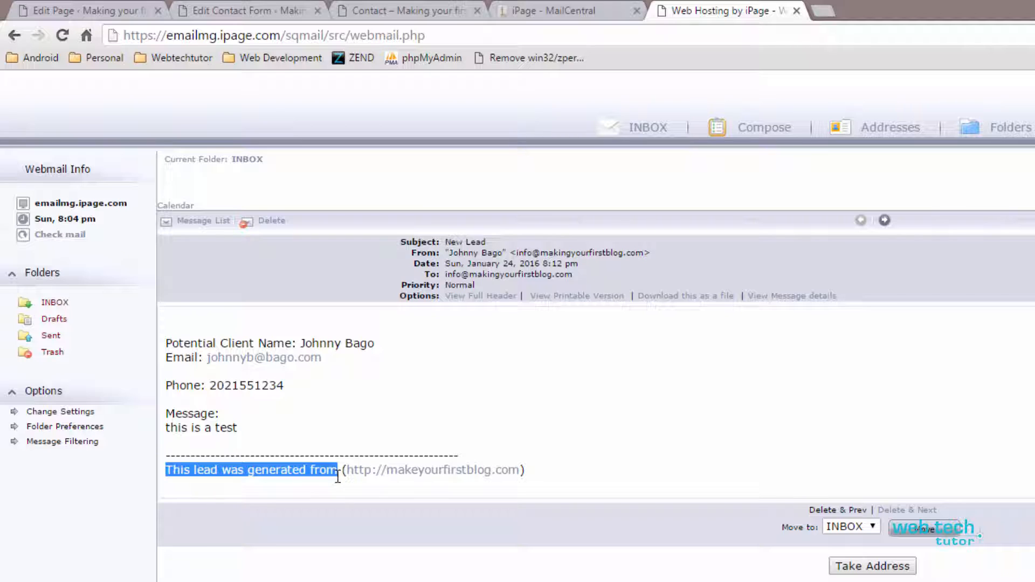
pyautogui.click(294, 477)
pyautogui.moveTo(170, 472); pyautogui.dragTo(335, 475)
pyautogui.click(303, 474)
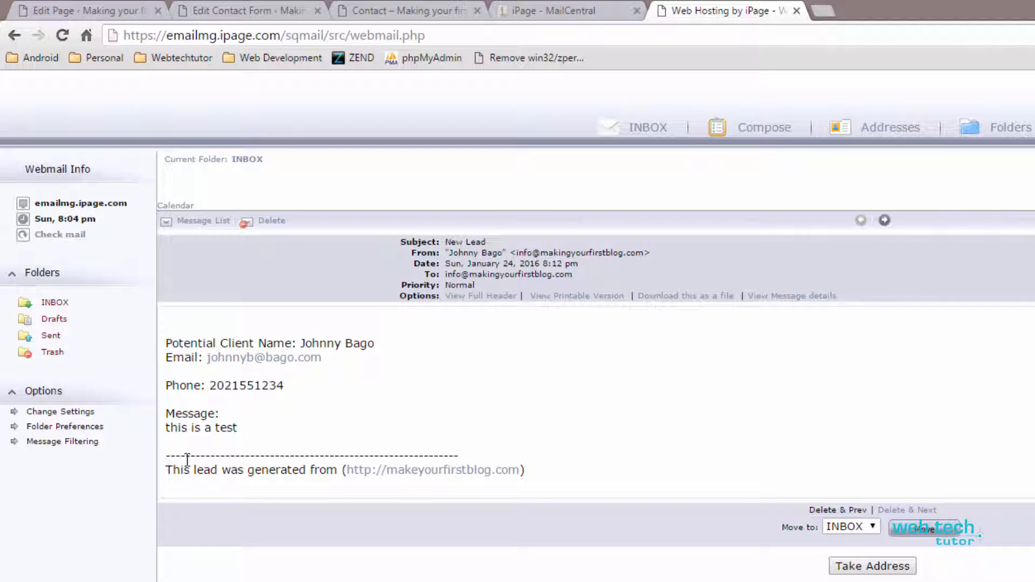
pyautogui.moveTo(166, 472); pyautogui.dragTo(314, 472)
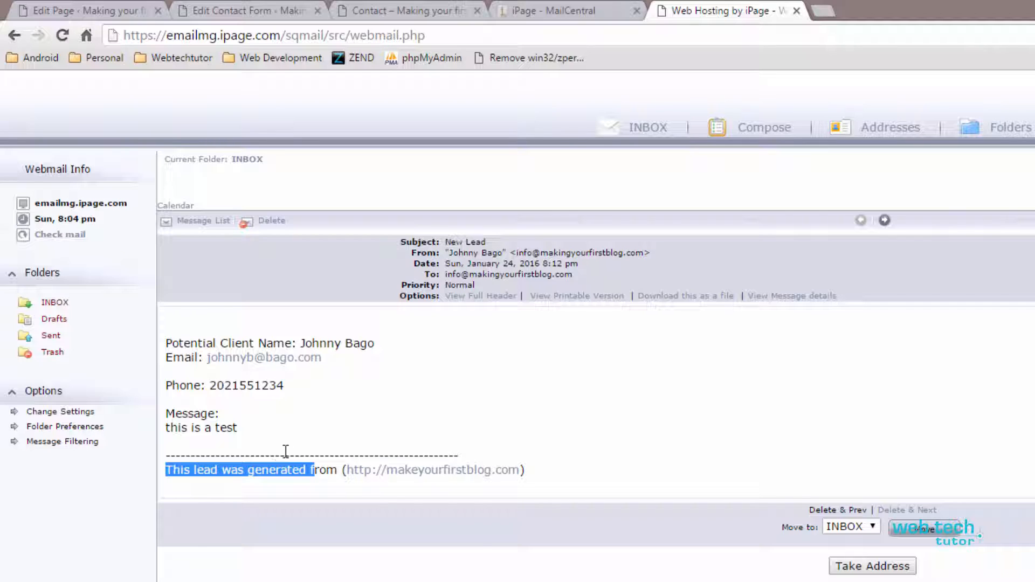
pyautogui.click(292, 432)
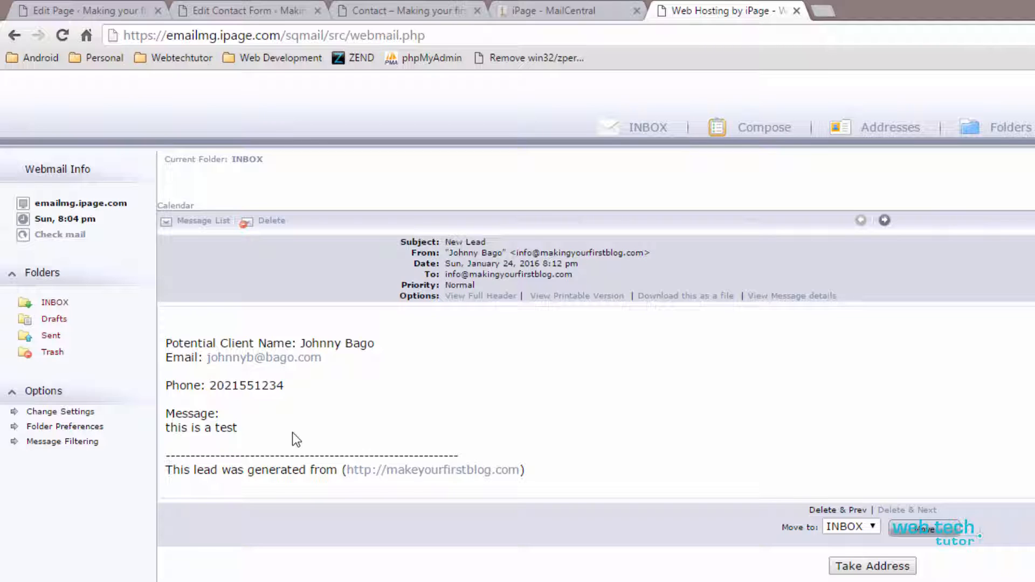
pyautogui.click(400, 15)
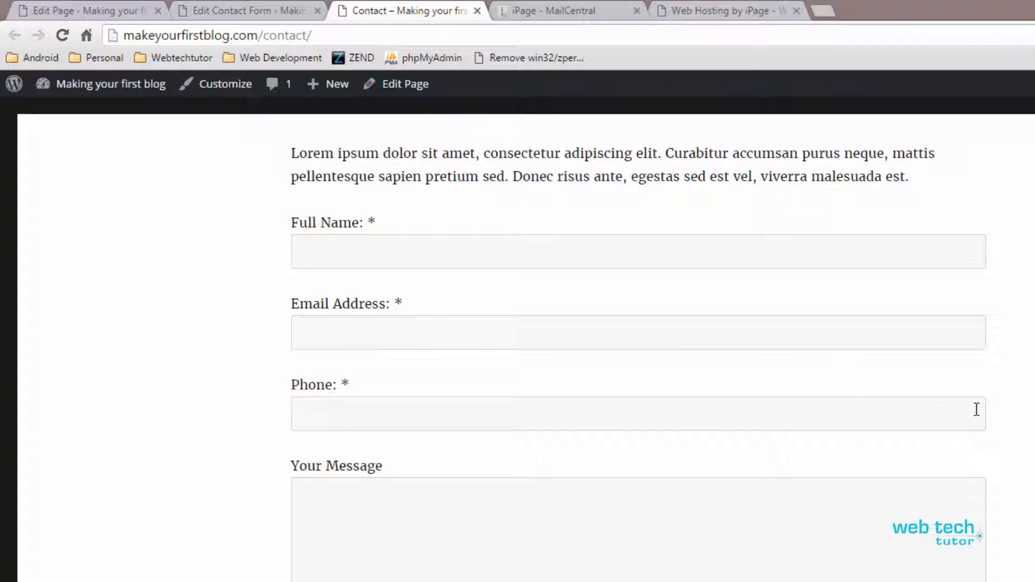
# Step: Look over the live Contact page, then return to the Contact form 1 editor with its Full Name, Email Address, Phone and Your Message fields
pyautogui.scroll(3, 976, 410)
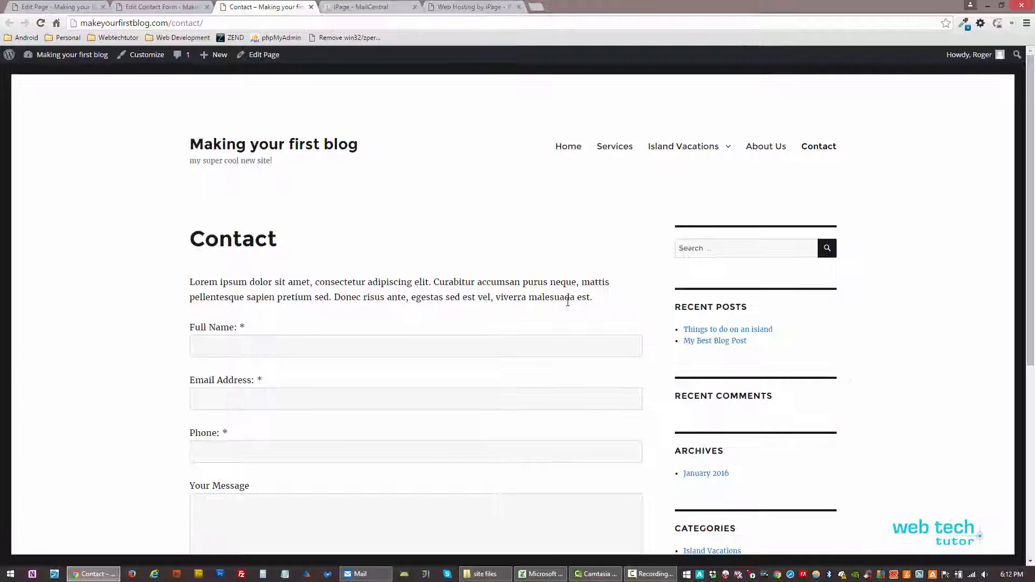
pyautogui.scroll(-3, 569, 300)
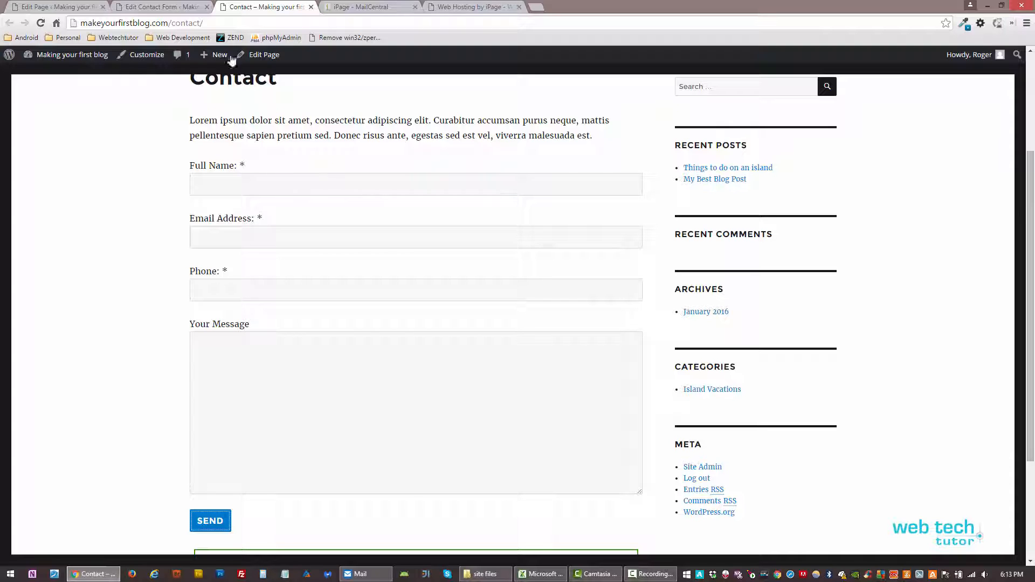
pyautogui.click(161, 7)
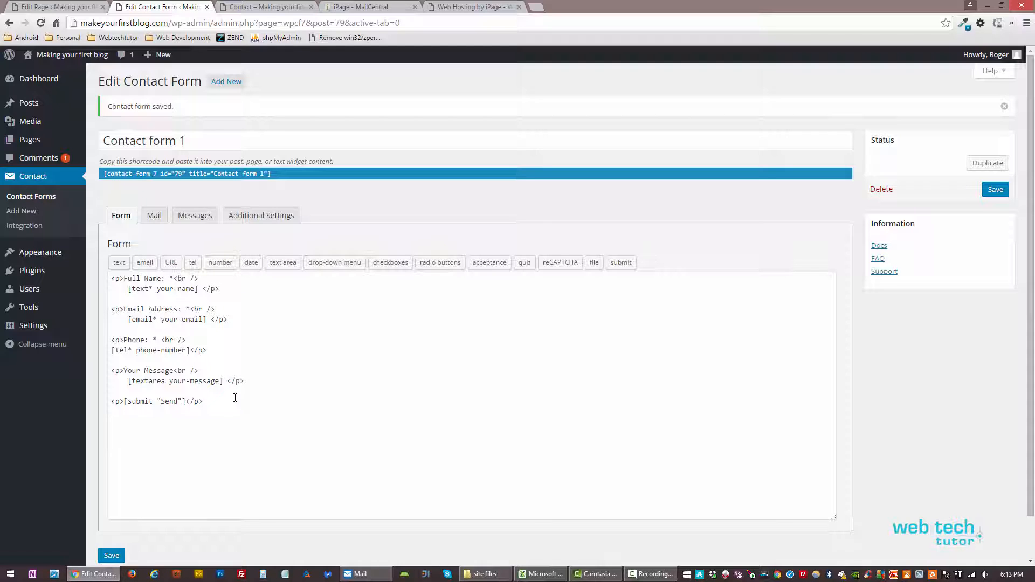
pyautogui.moveTo(132, 381); pyautogui.dragTo(219, 385)
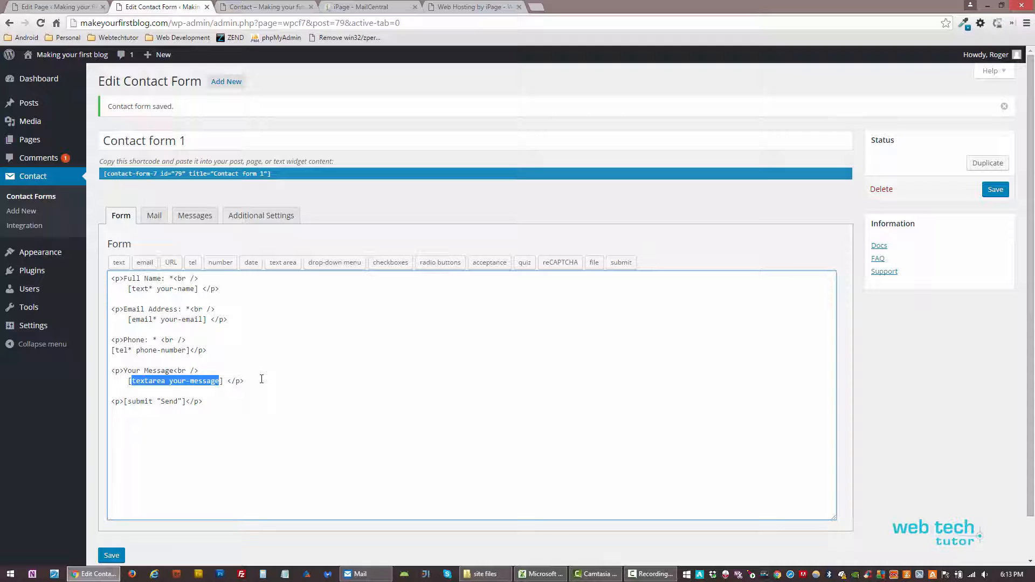
pyautogui.scroll(-1, 247, 380)
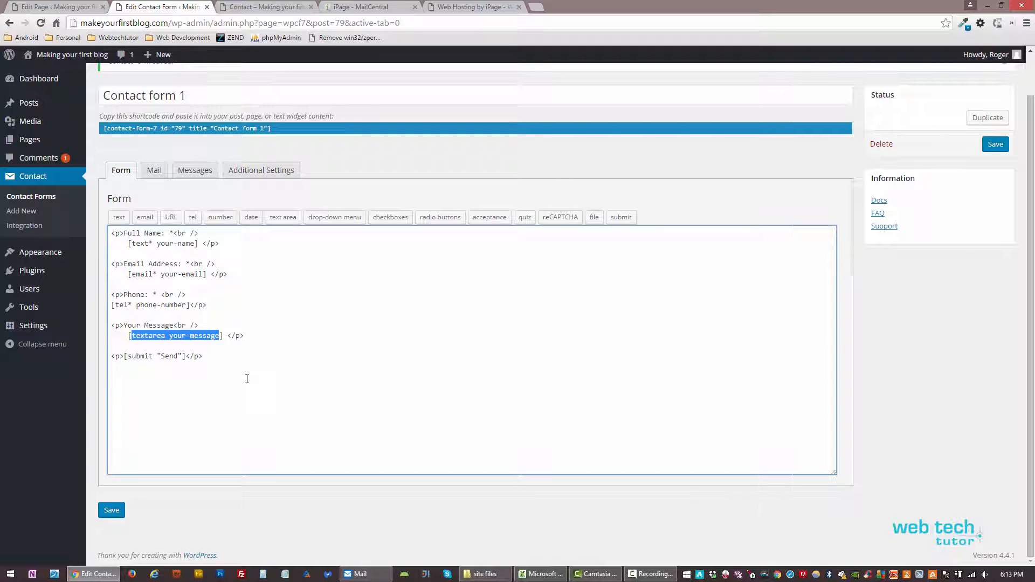
pyautogui.scroll(1, 247, 379)
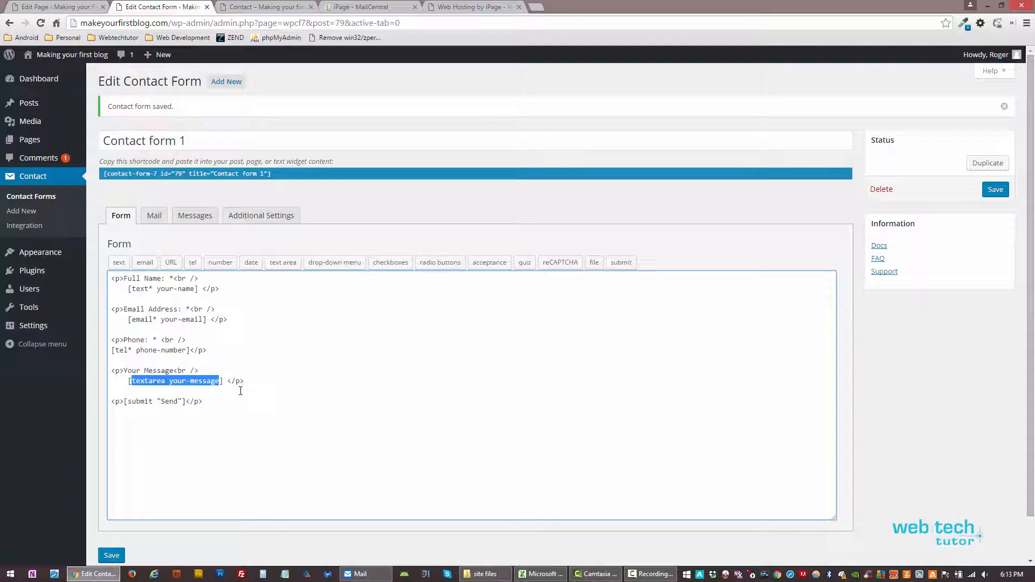
pyautogui.click(240, 391)
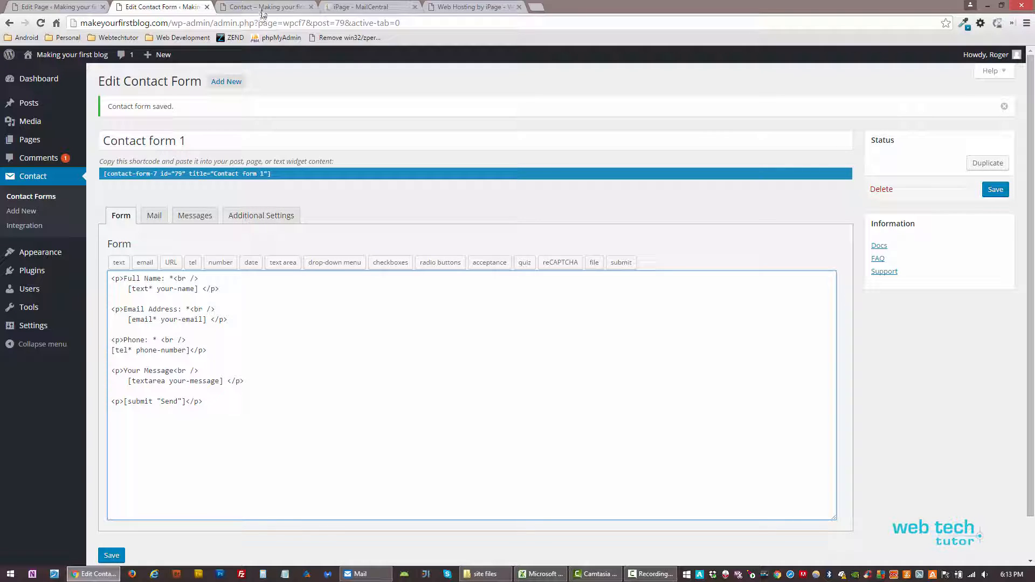
pyautogui.click(265, 7)
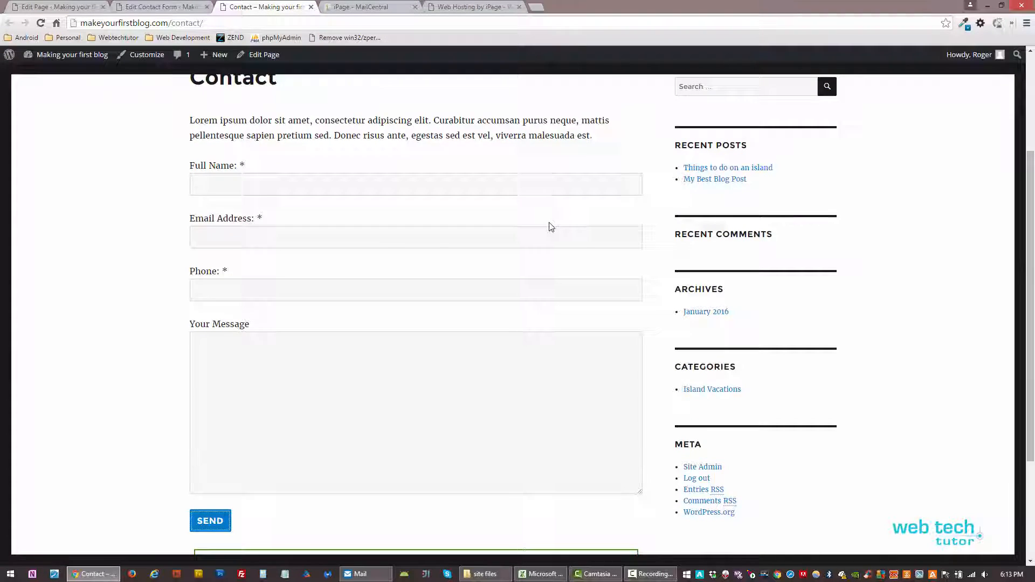
pyautogui.scroll(2, 549, 222)
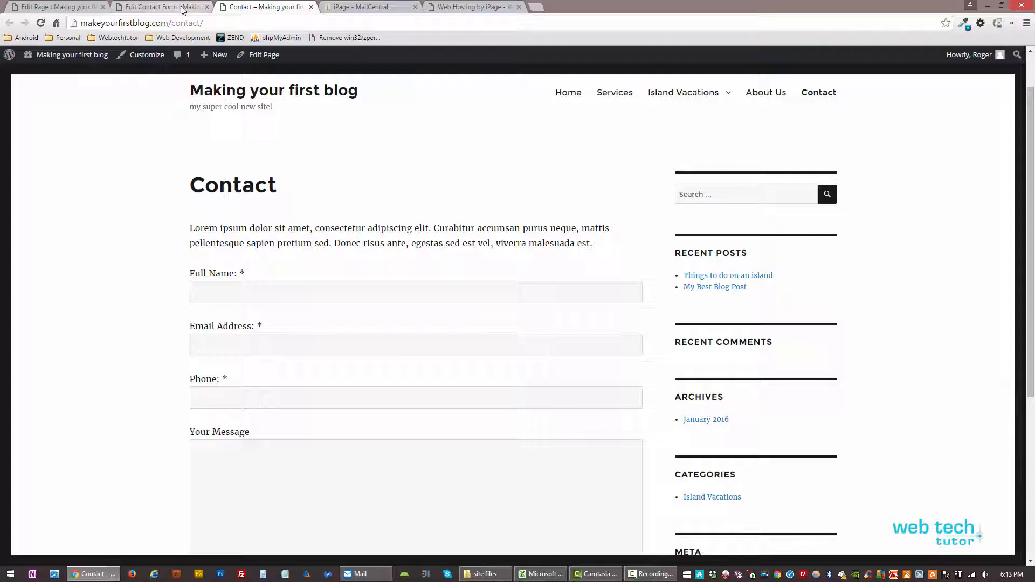
pyautogui.click(162, 7)
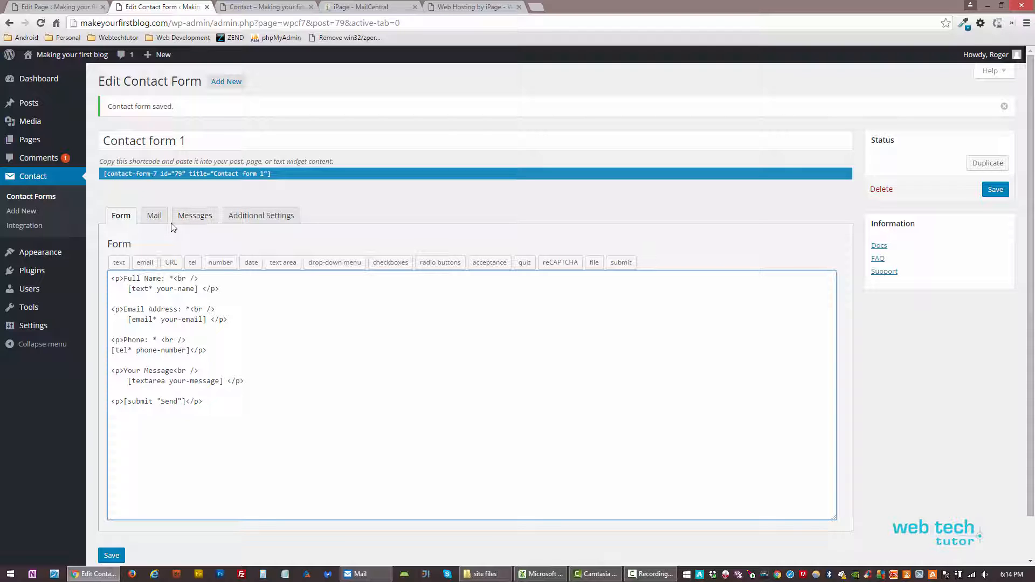
pyautogui.click(154, 215)
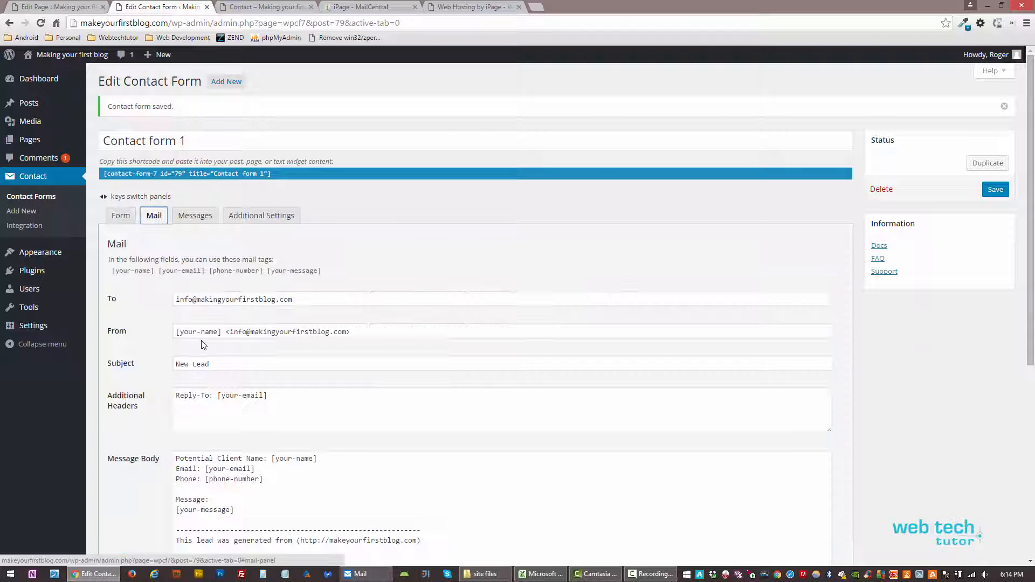
pyautogui.scroll(-4, 197, 341)
pyautogui.scroll(5, 198, 341)
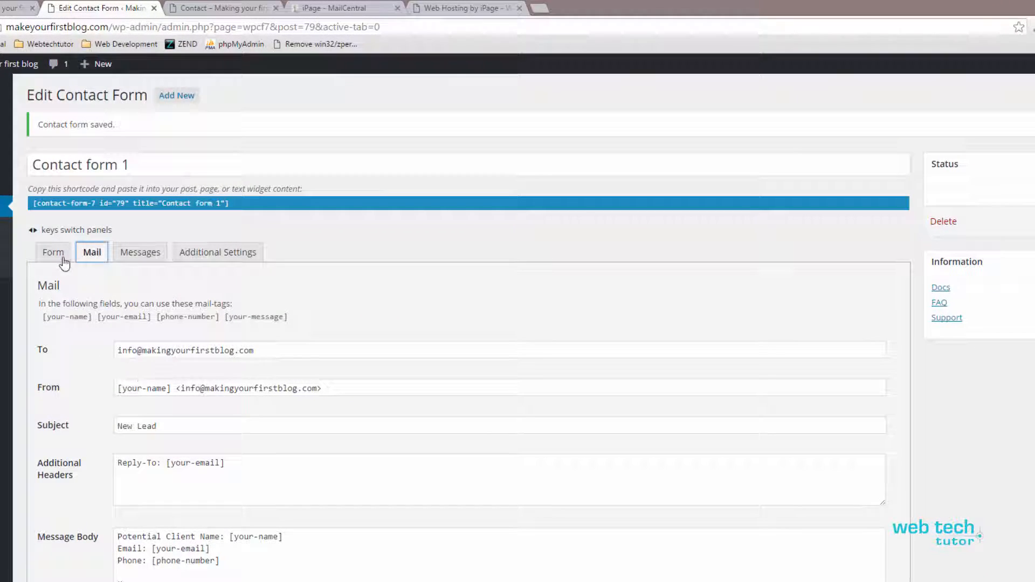
pyautogui.click(116, 225)
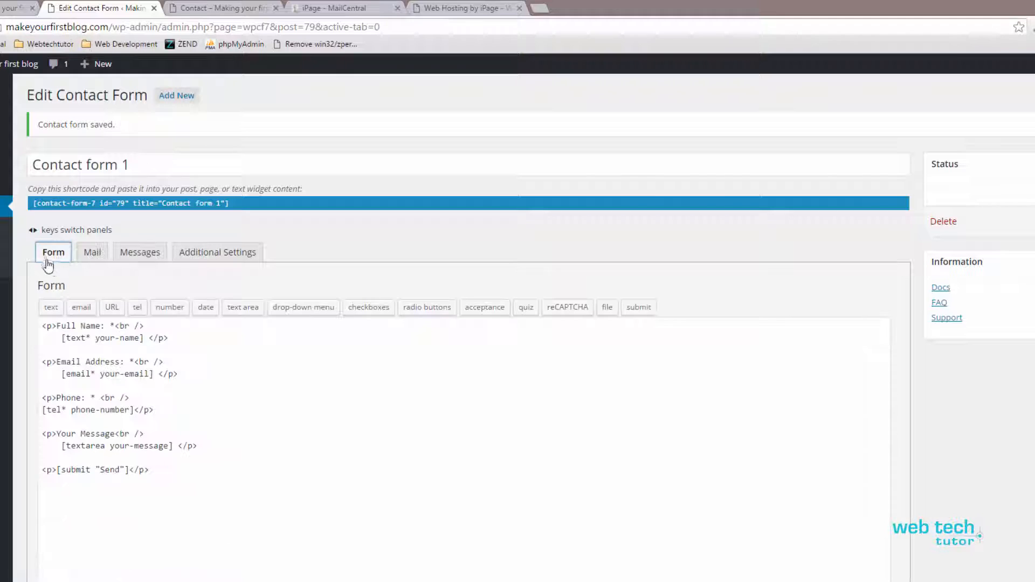
# Step: Show Contact form 1's Messages and select the 'Your message was sent successfully. Thanks.' text
pyautogui.click(148, 257)
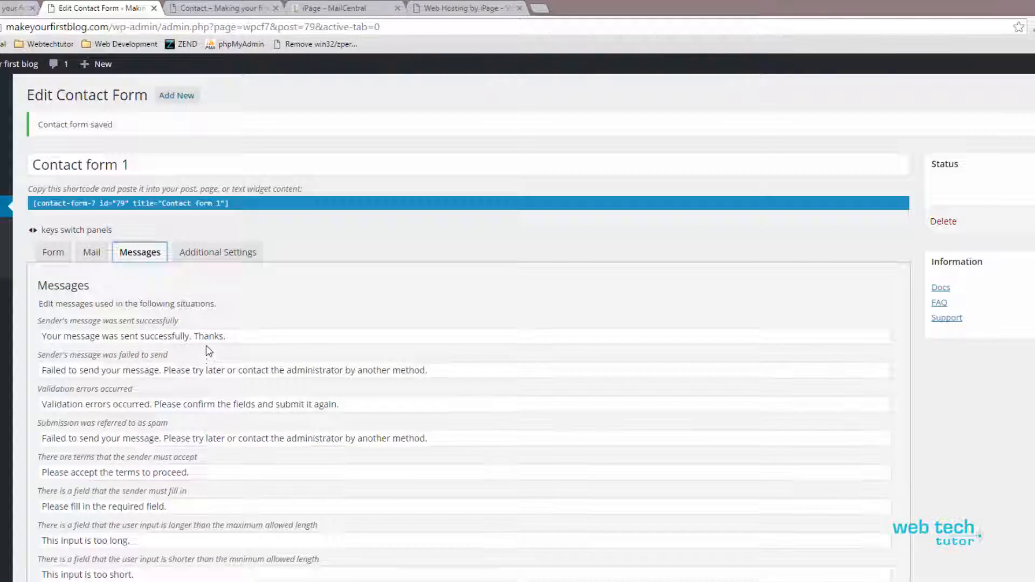
pyautogui.scroll(-3, 203, 342)
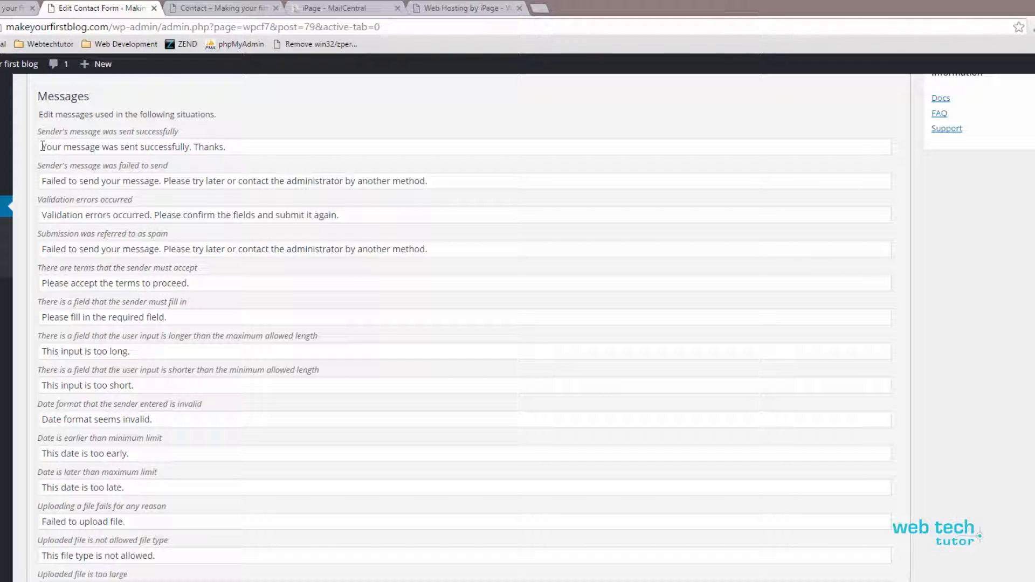
pyautogui.moveTo(43, 146); pyautogui.dragTo(244, 145)
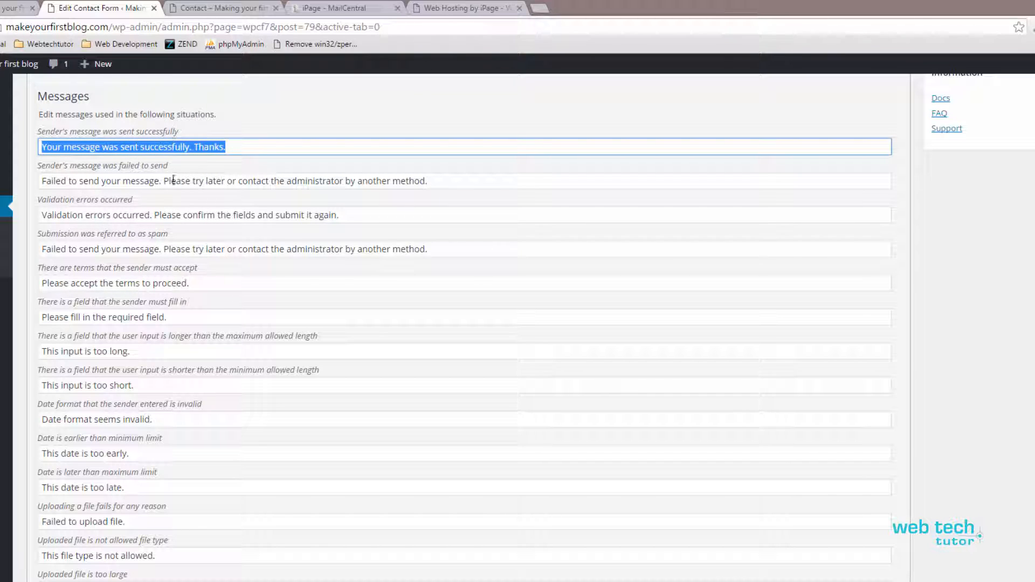
pyautogui.click(231, 146)
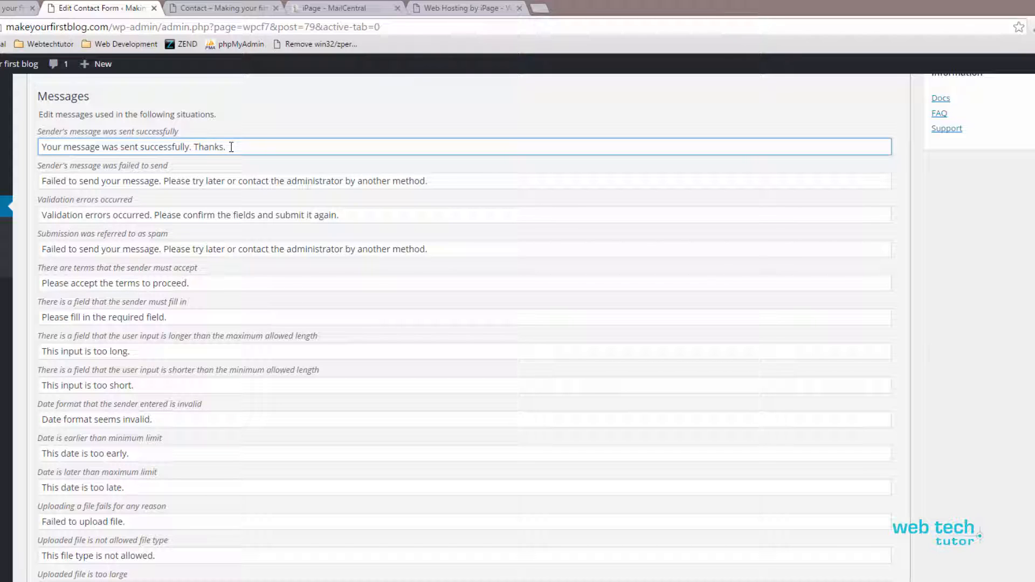
pyautogui.moveTo(230, 146); pyautogui.dragTo(39, 147)
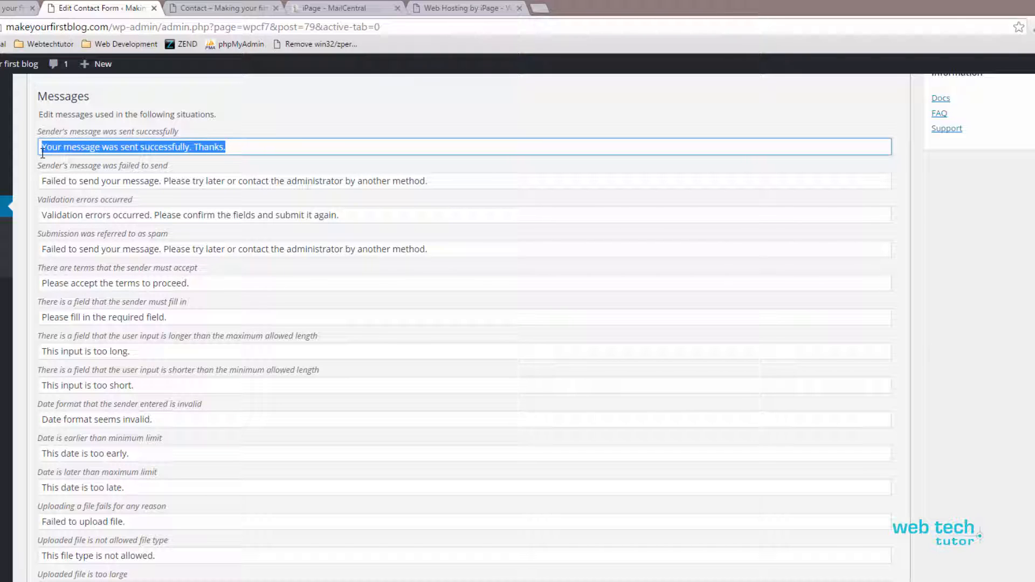
# Step: Compare it with the success notice displayed below the form on the live Contact page
pyautogui.click(223, 13)
pyautogui.scroll(-5, 200, 300)
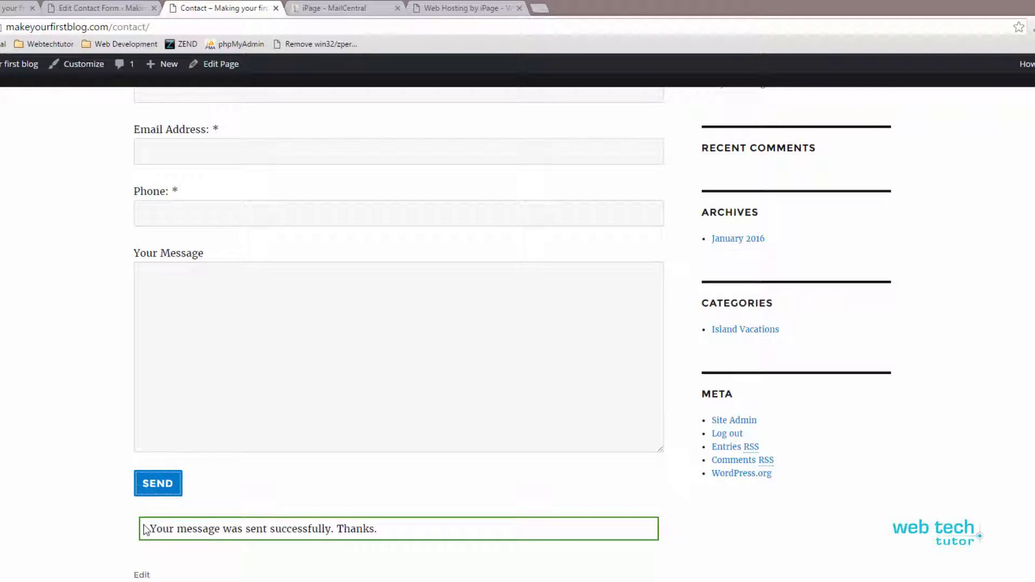
pyautogui.moveTo(145, 529); pyautogui.dragTo(388, 536)
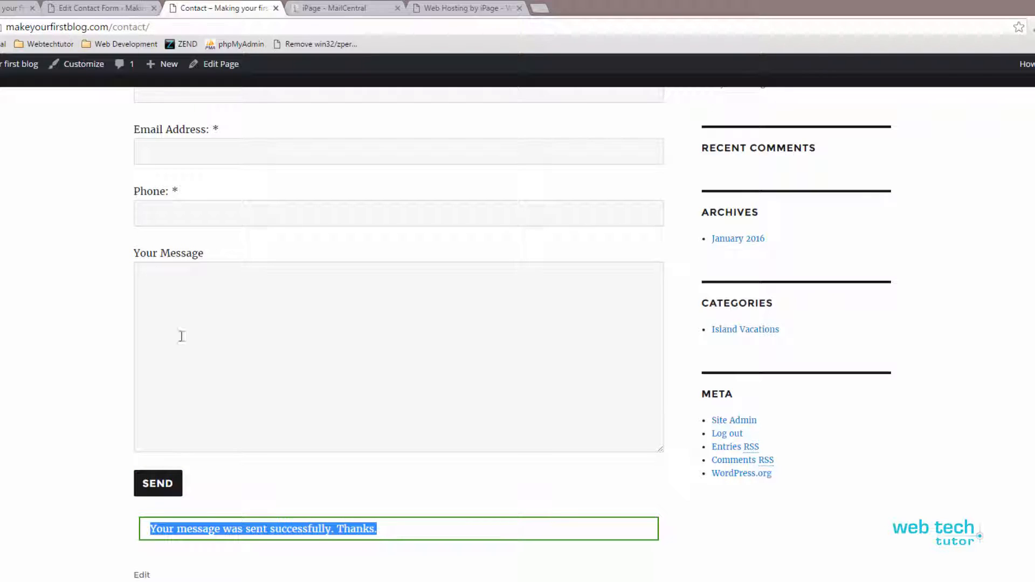
pyautogui.click(115, 9)
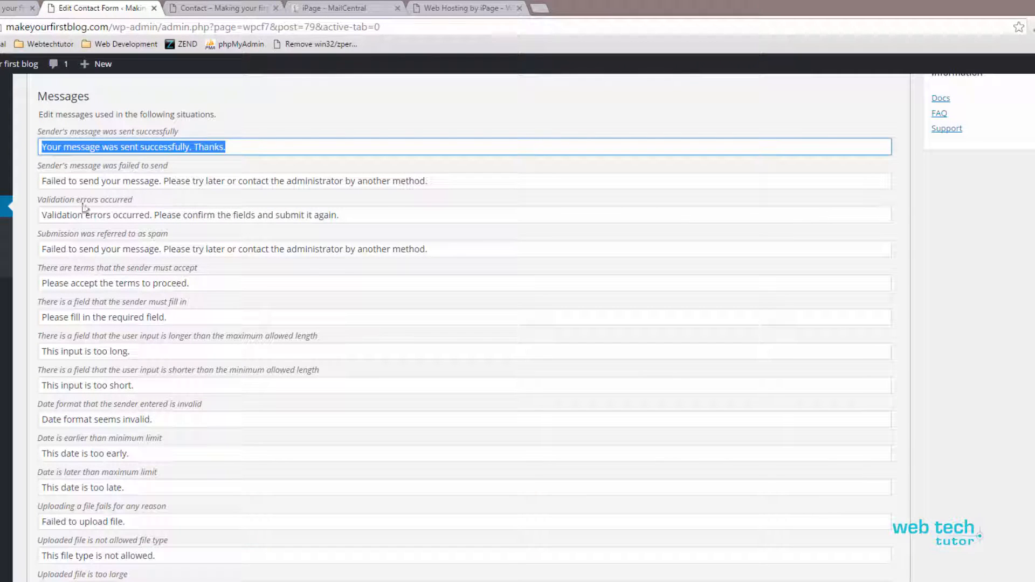
# Step: Look through the remaining validation and invalid-input message fields
pyautogui.click(45, 147)
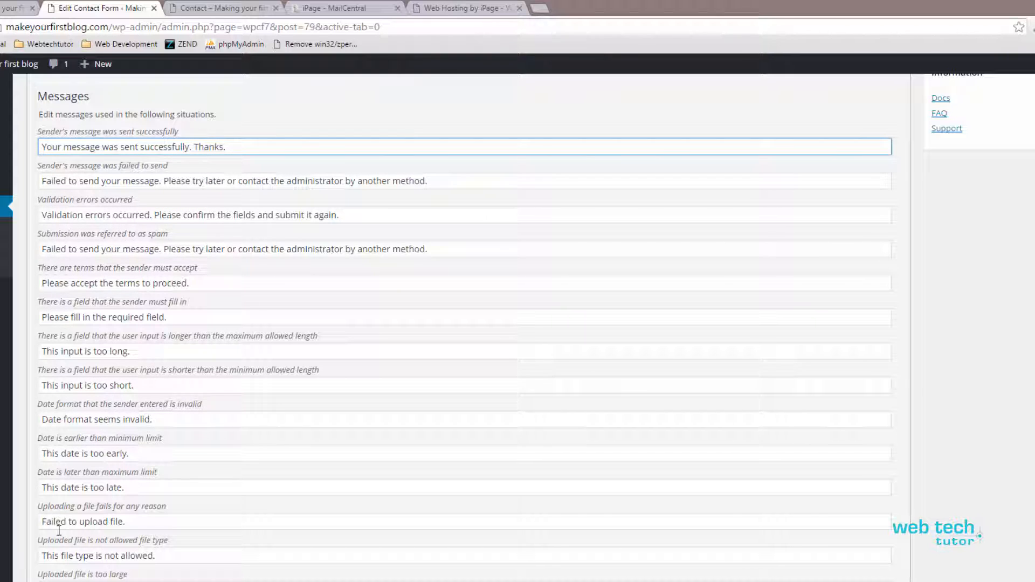
pyautogui.scroll(-5, 270, 506)
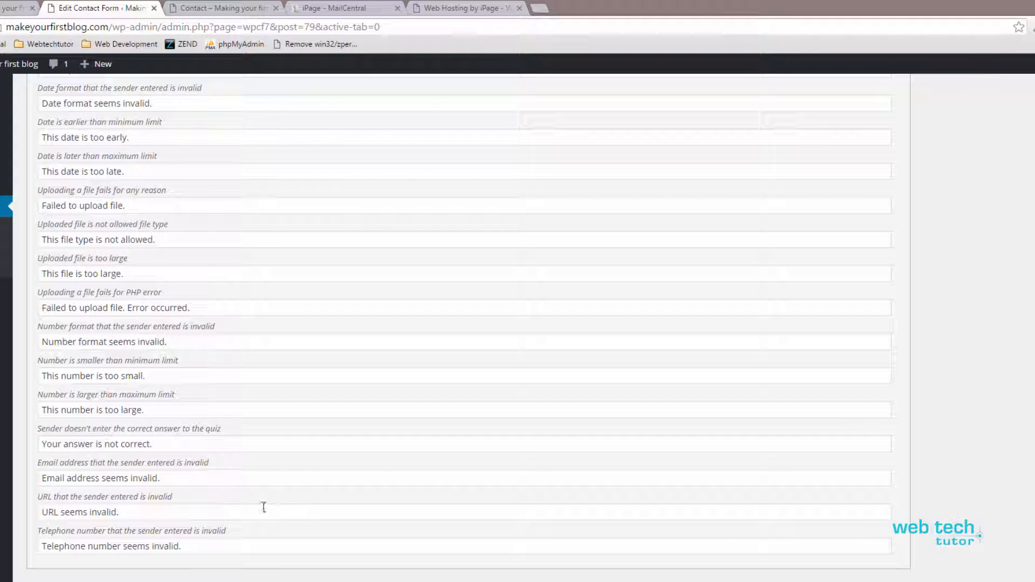
pyautogui.scroll(10, 200, 549)
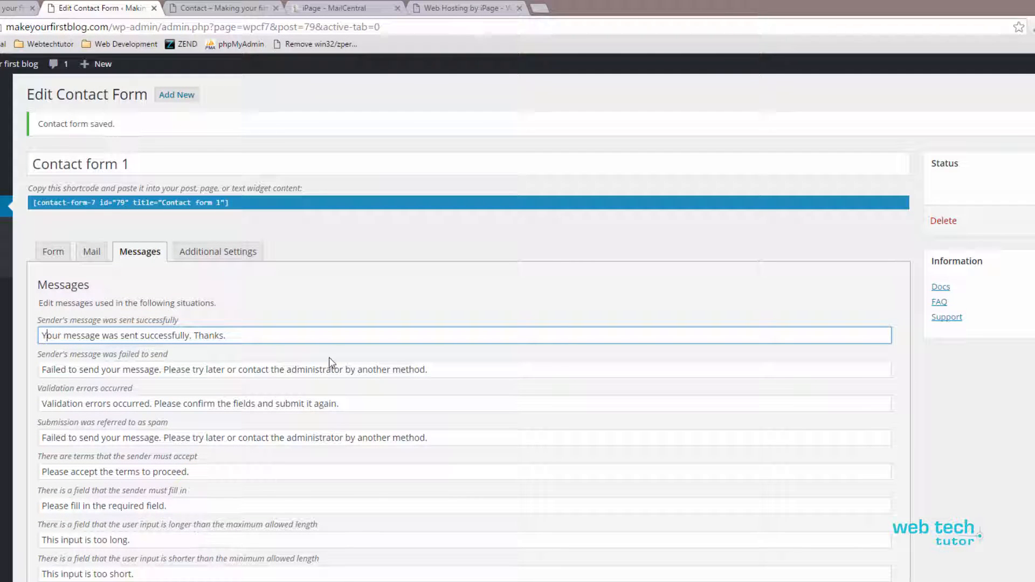
pyautogui.click(298, 231)
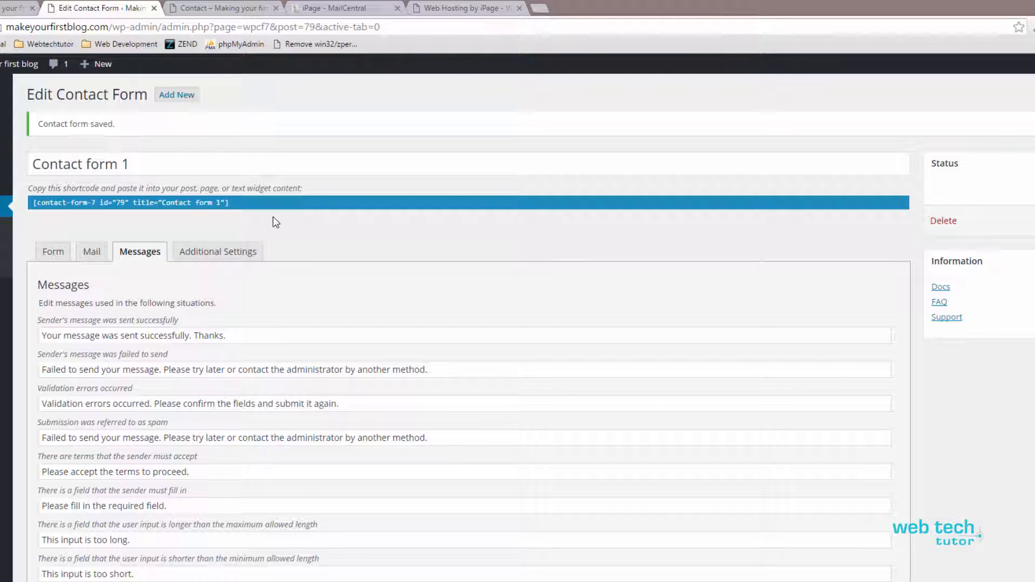